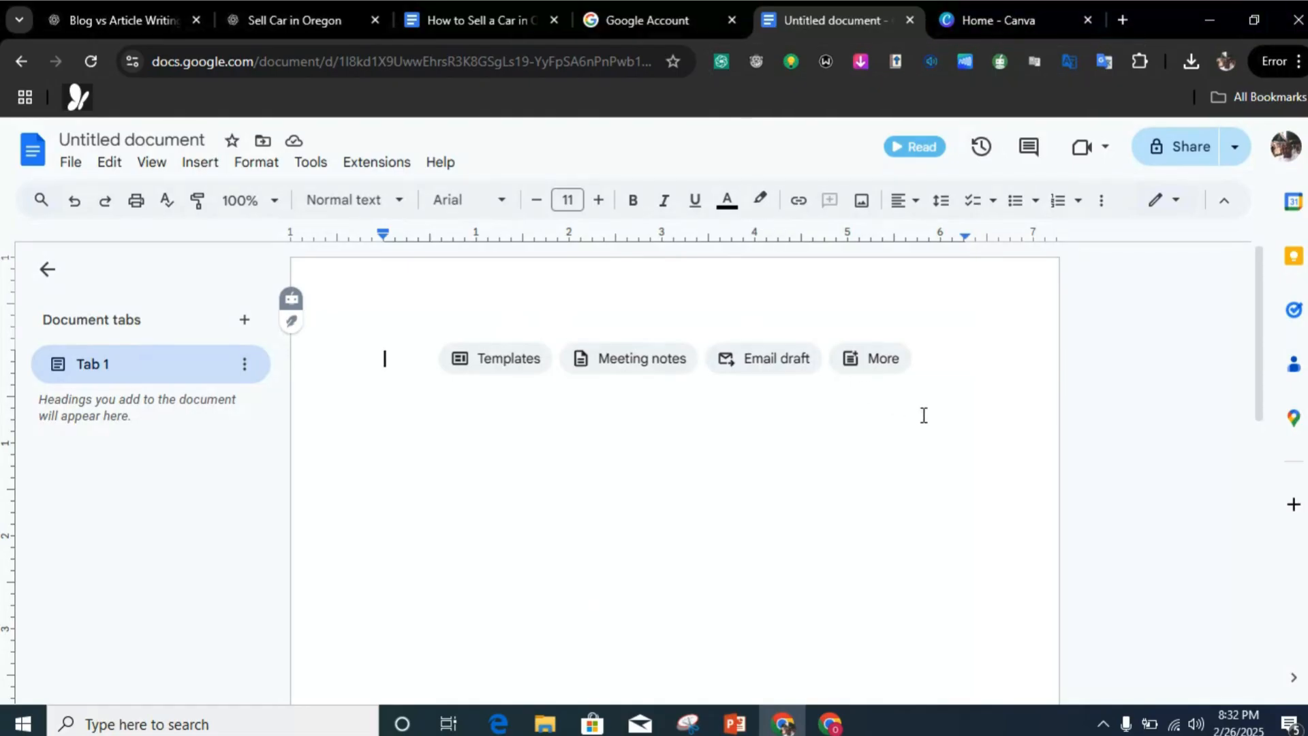
click(981, 17)
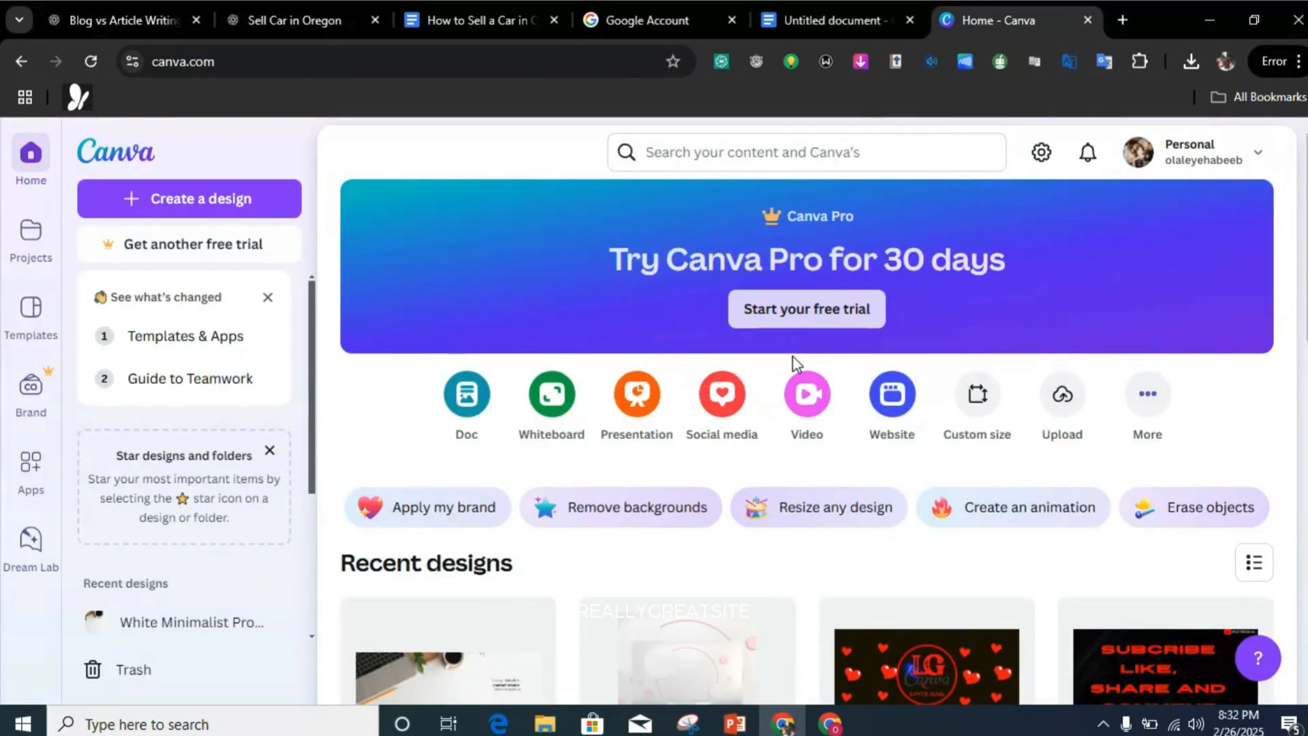
click(791, 6)
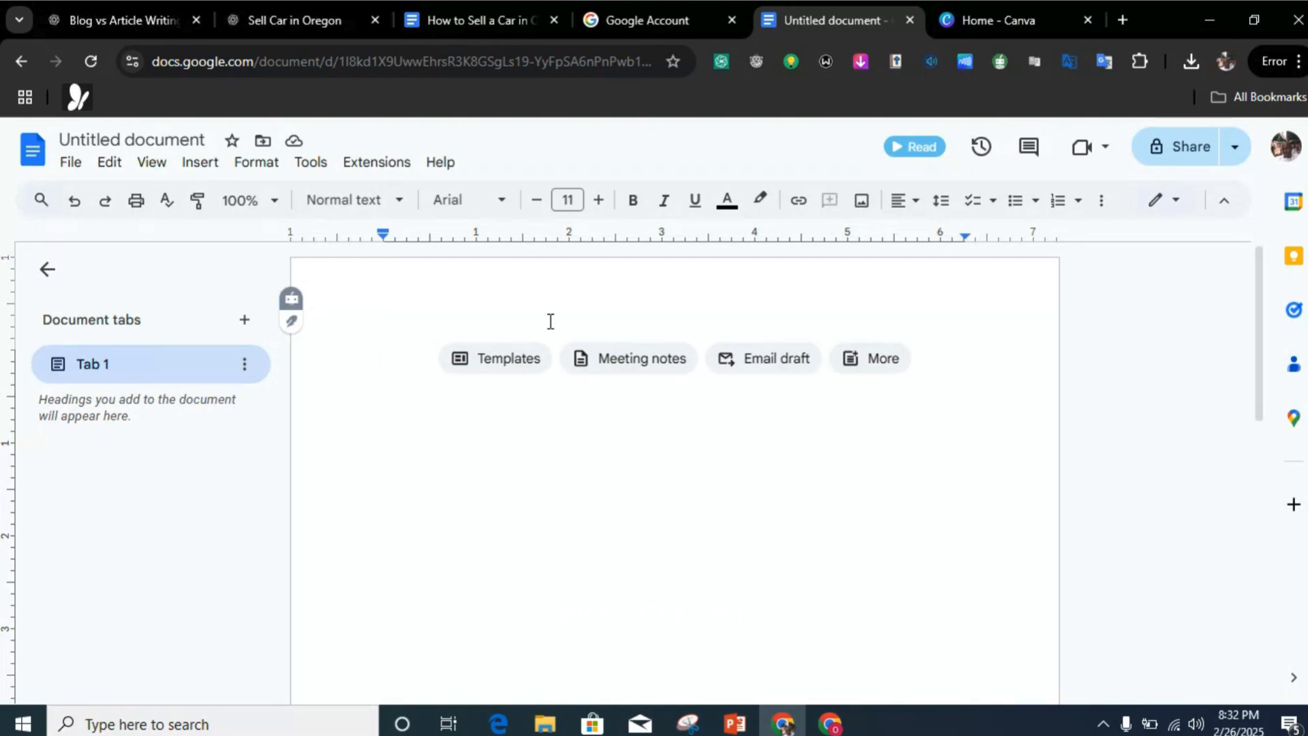
- Rename the untitled document as Dee Digital
click(164, 148)
key(BackSpace)
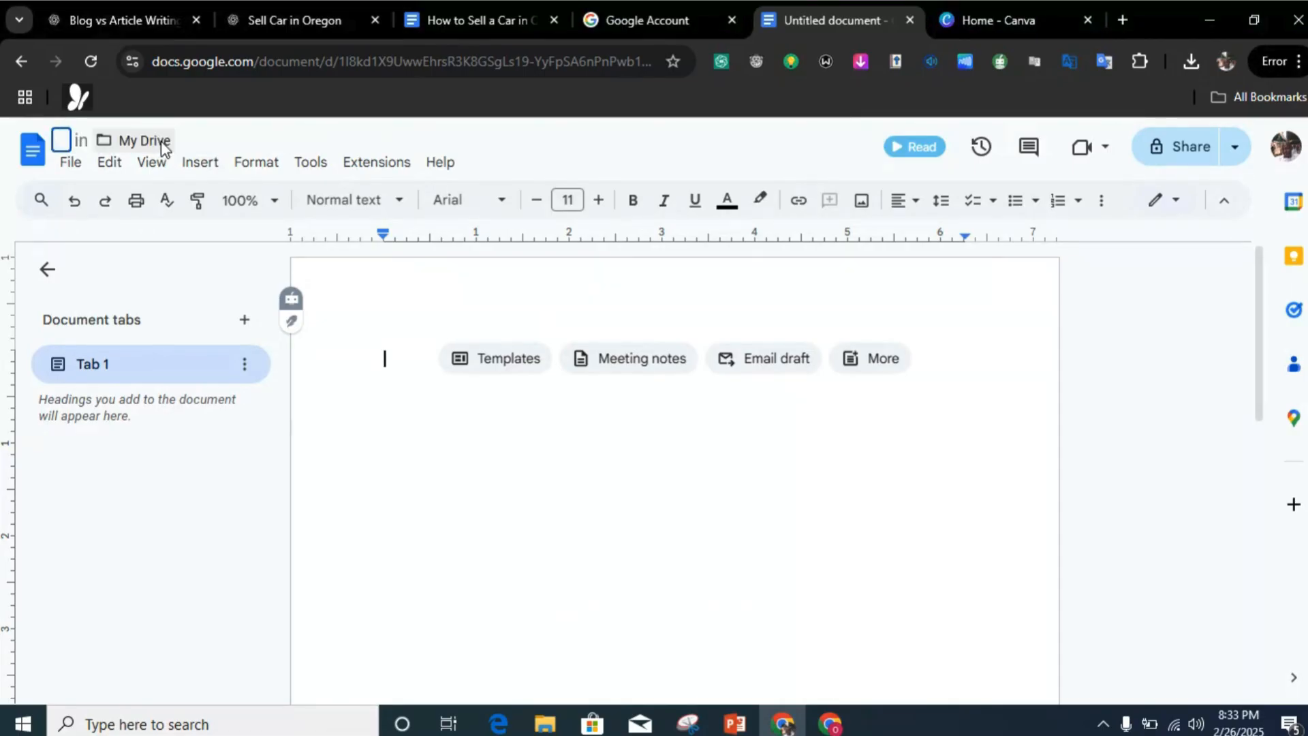
text(Ded)
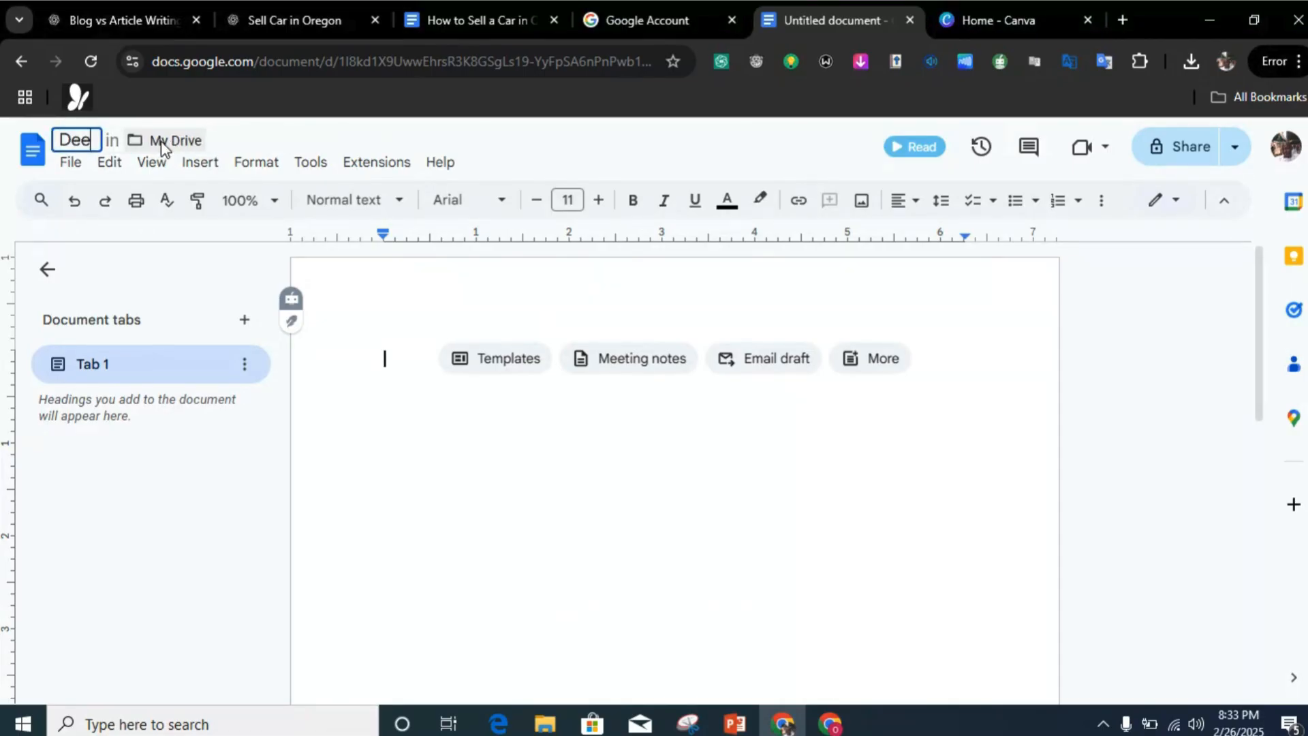
key(BackSpace)
text(e Dig)
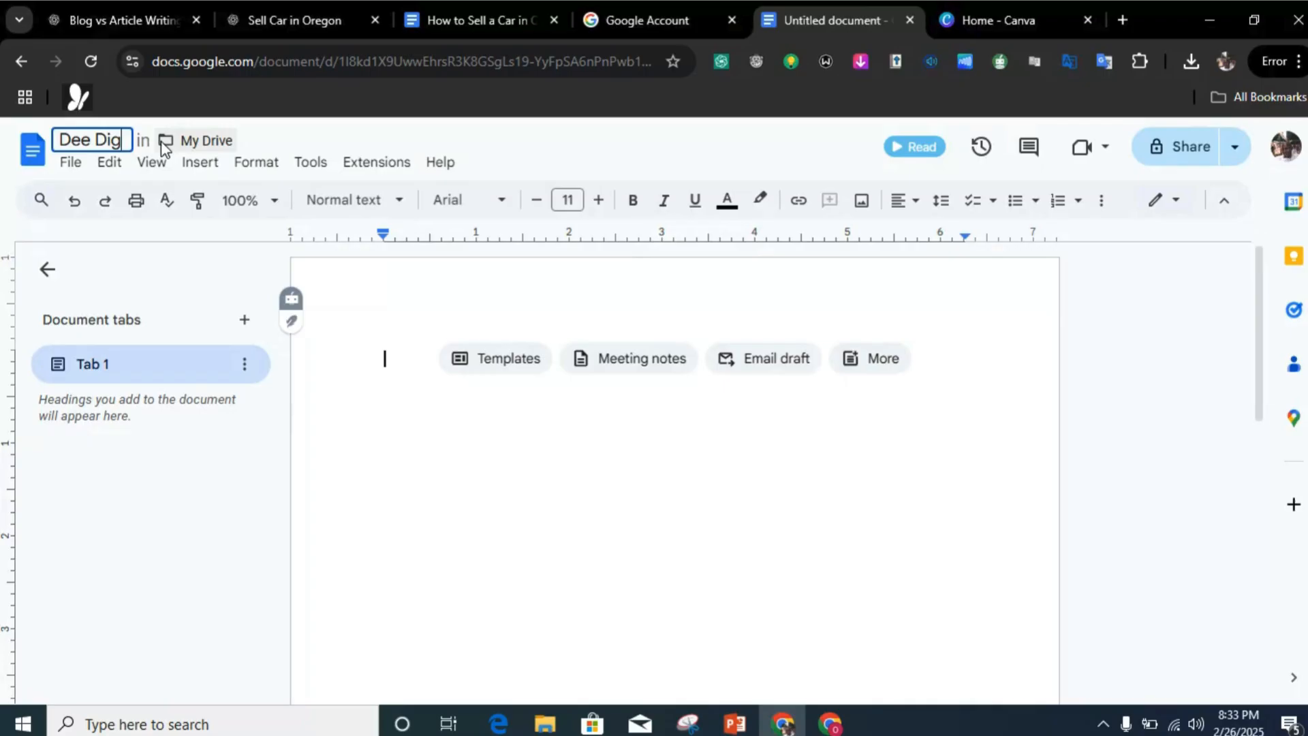
text(ital)
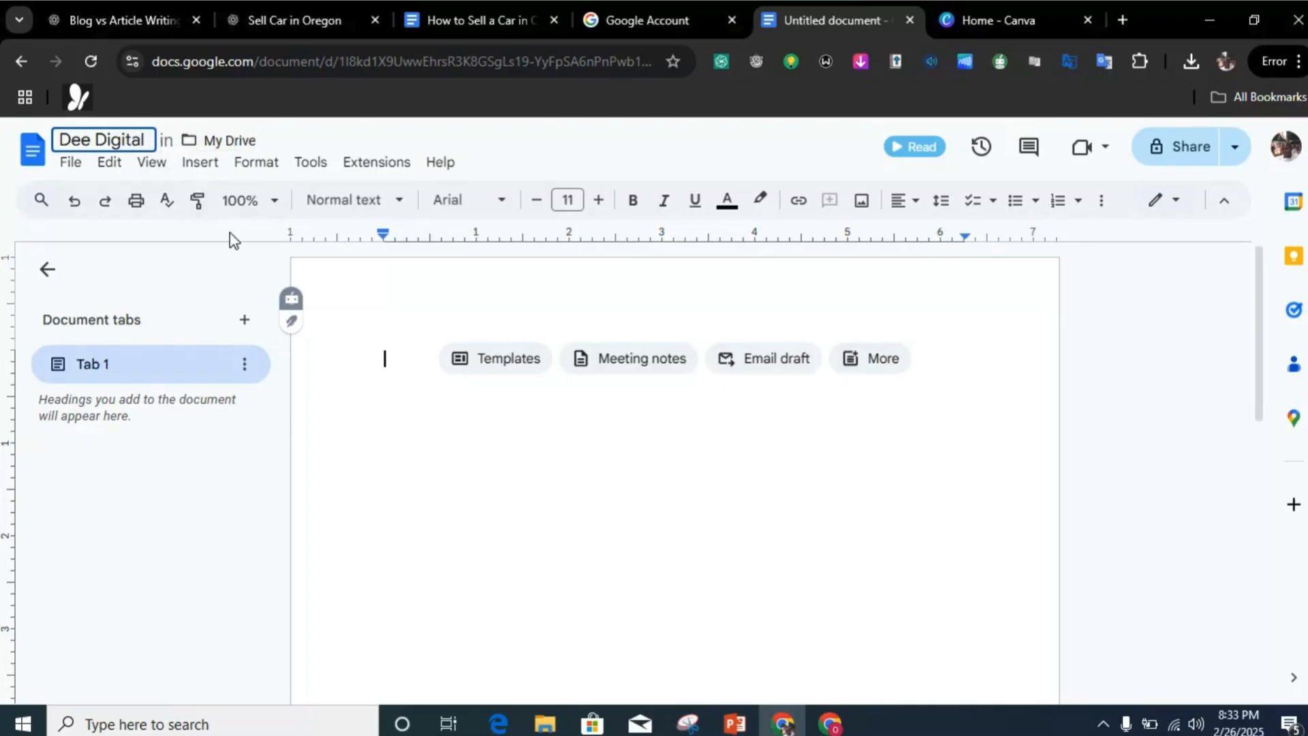
click(383, 300)
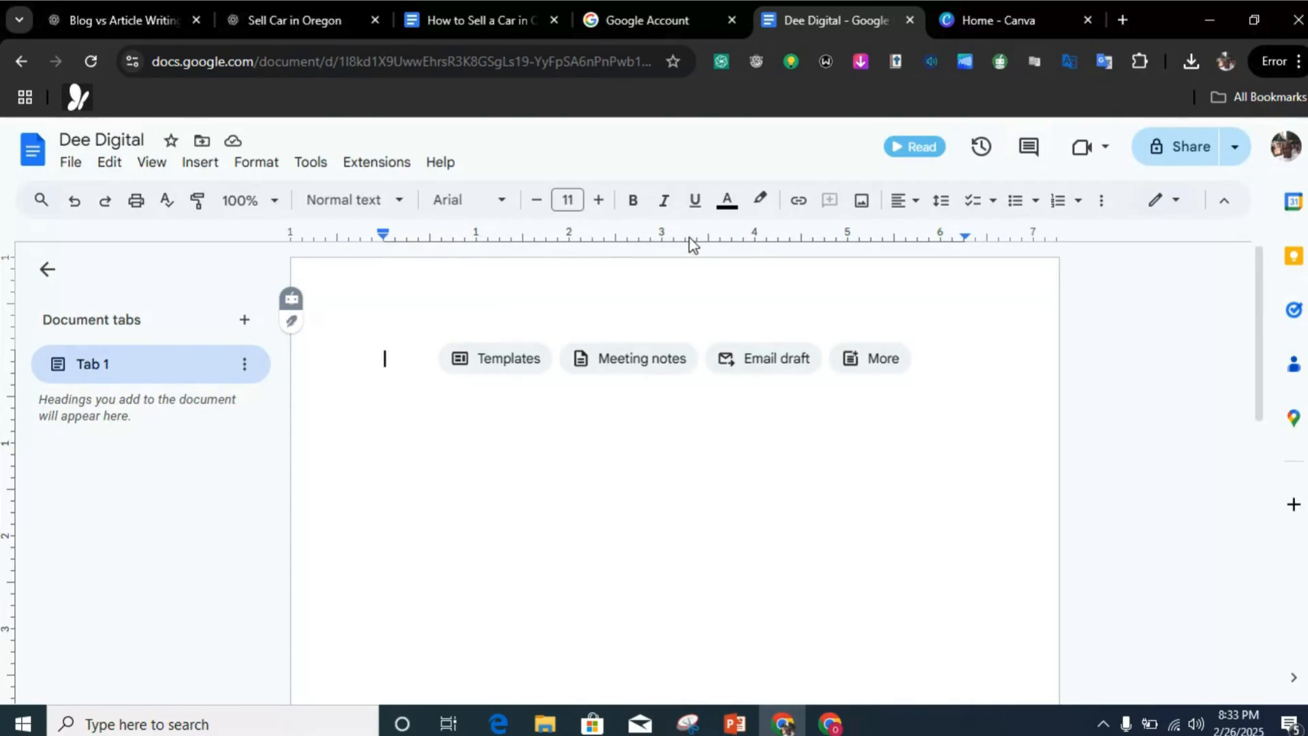
- Insert all three of today's pexels JPG photos from the computer's Downloads folder into the document at once
click(864, 203)
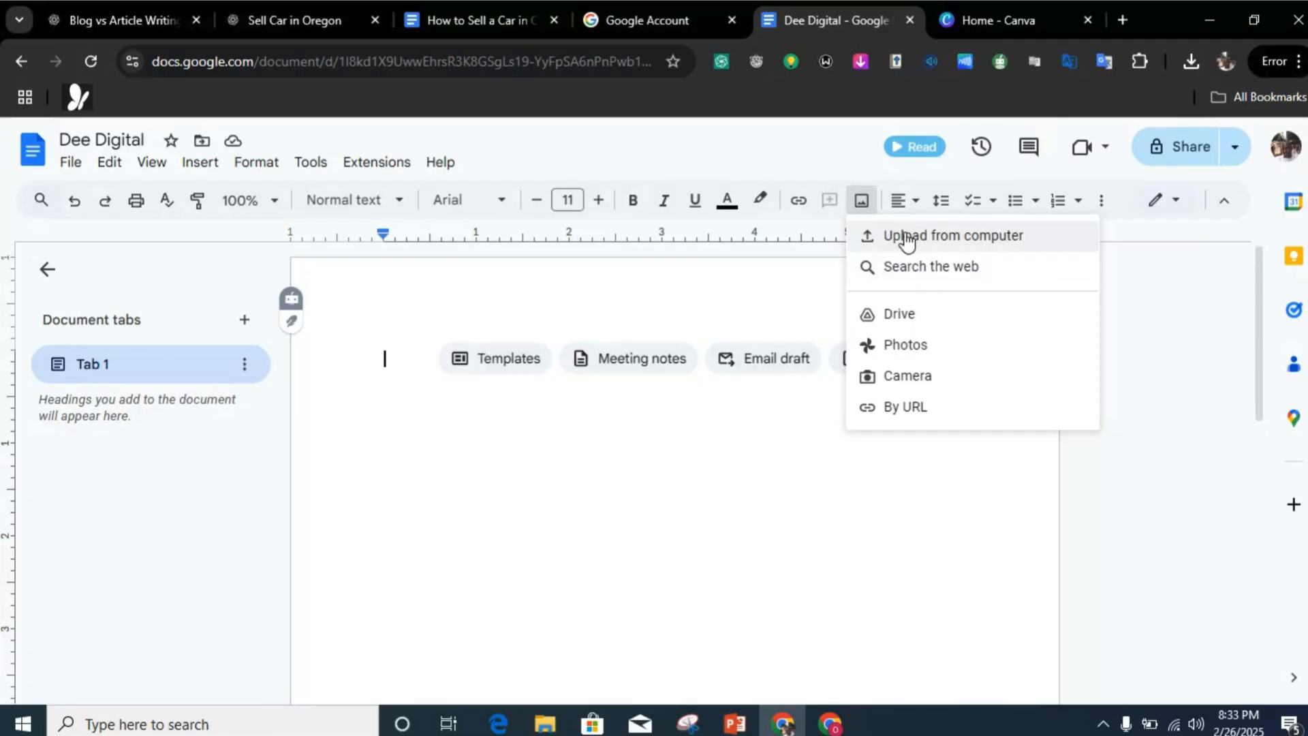
click(906, 237)
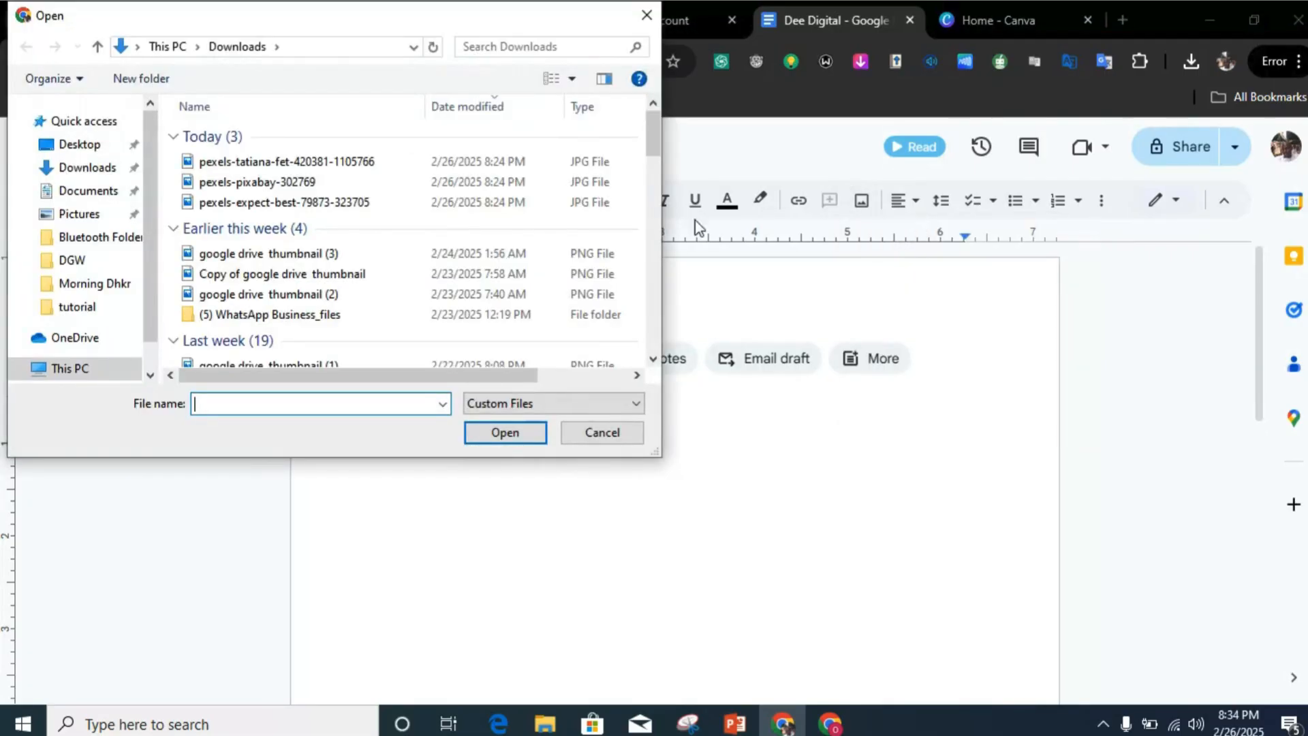
click(360, 160)
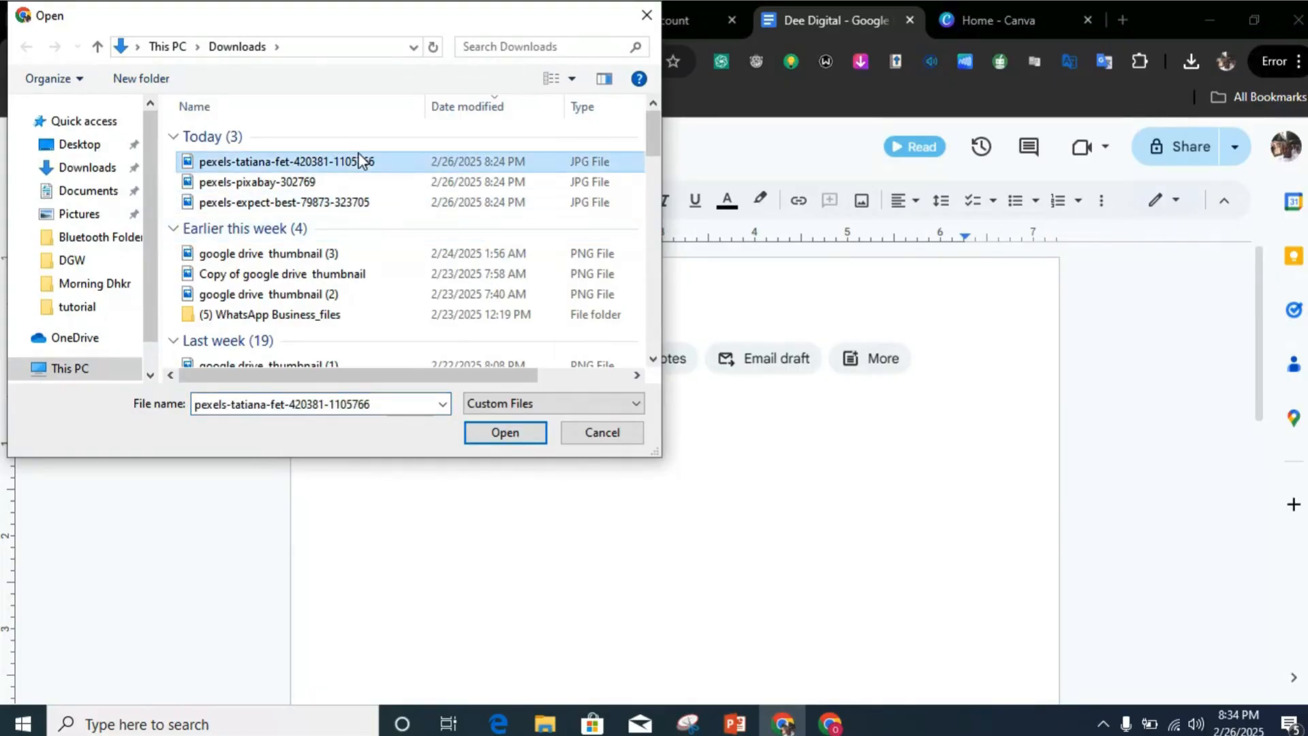
key(shift+Down)
key(shift+Down)
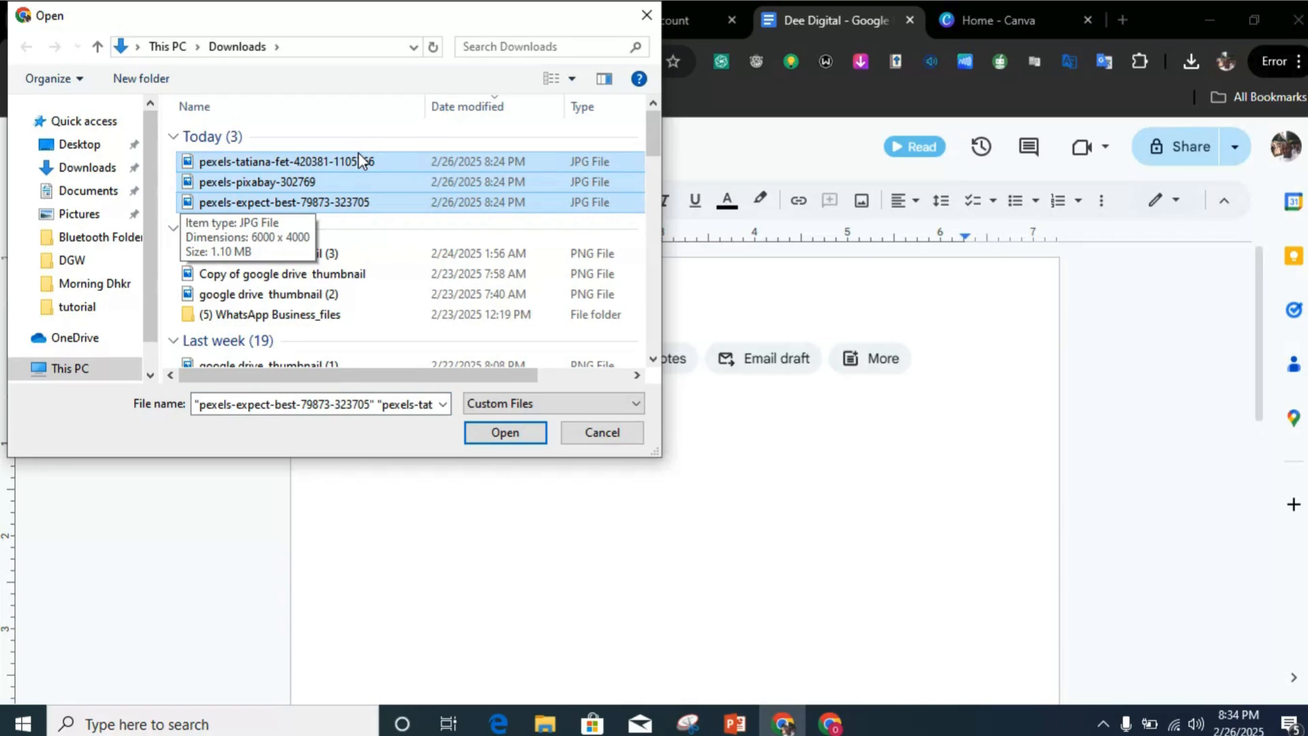
key(Return)
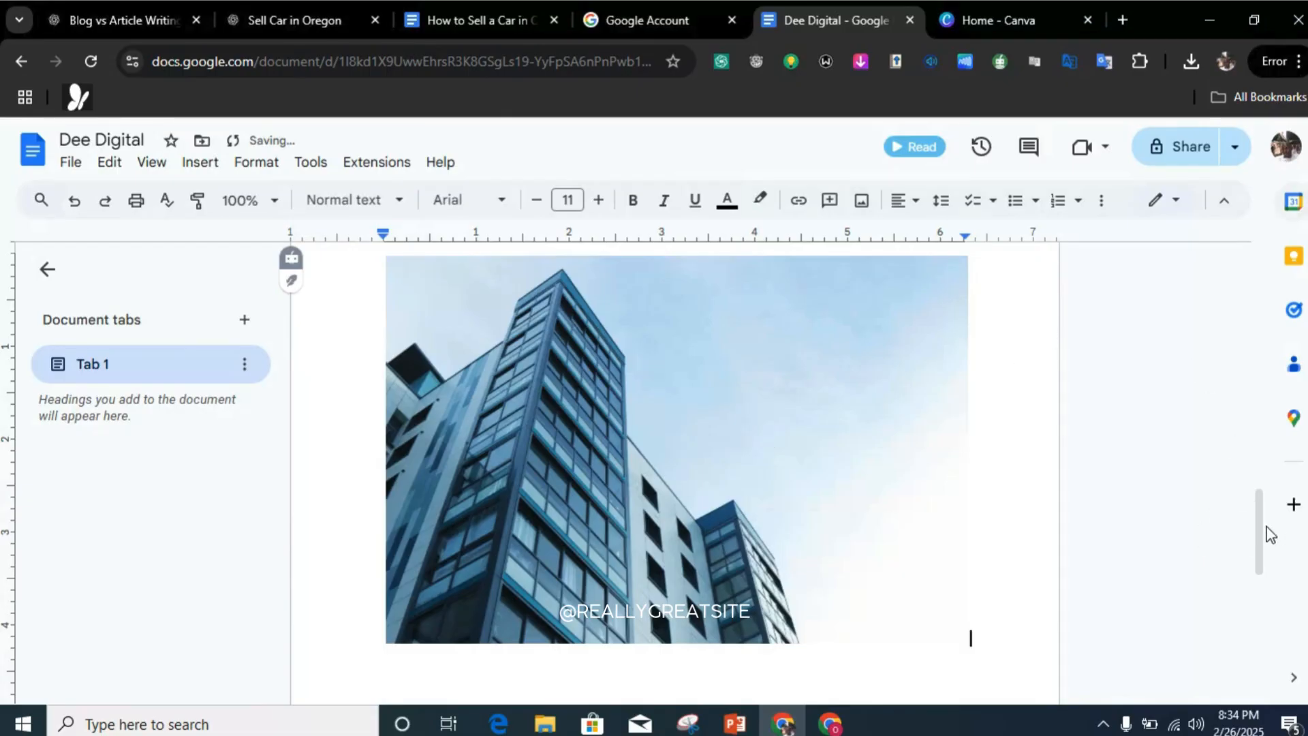
- Delete the blue office building photo and the black-and-white city photo from the document
drag(1262, 534, 1270, 648)
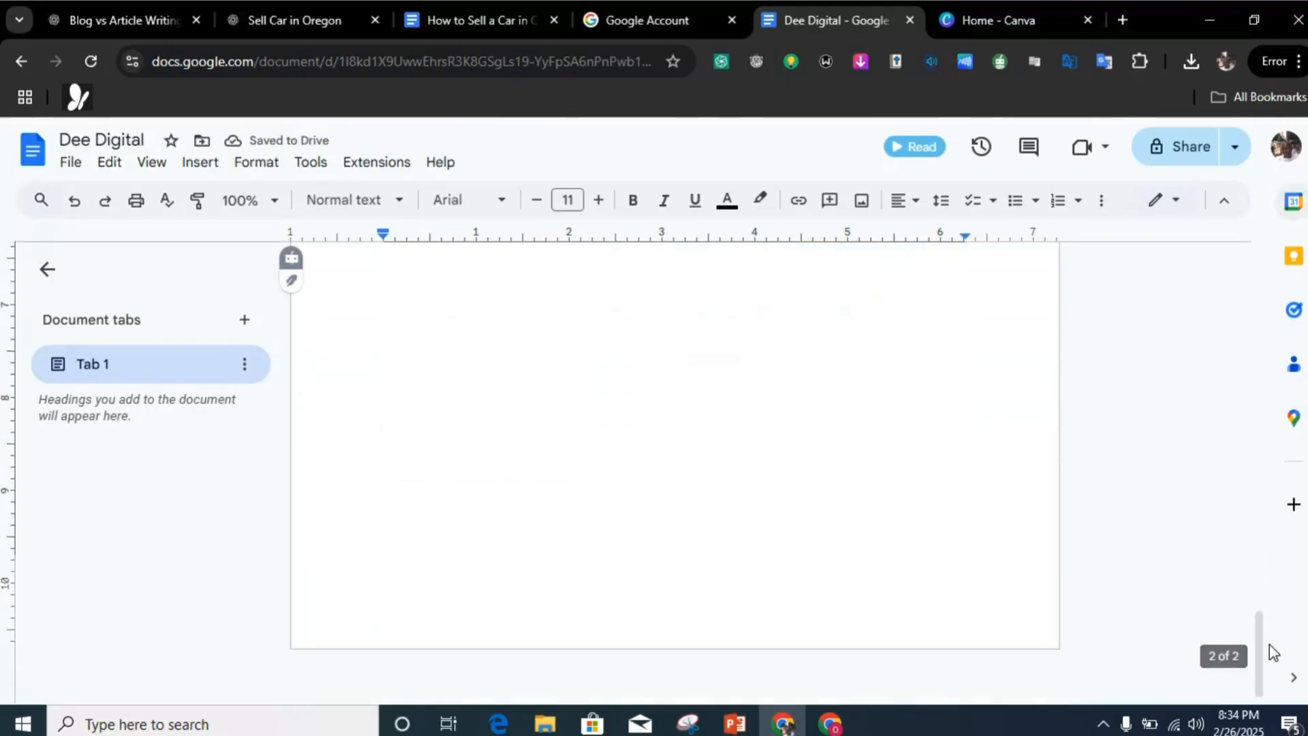
click(937, 558)
key(Right)
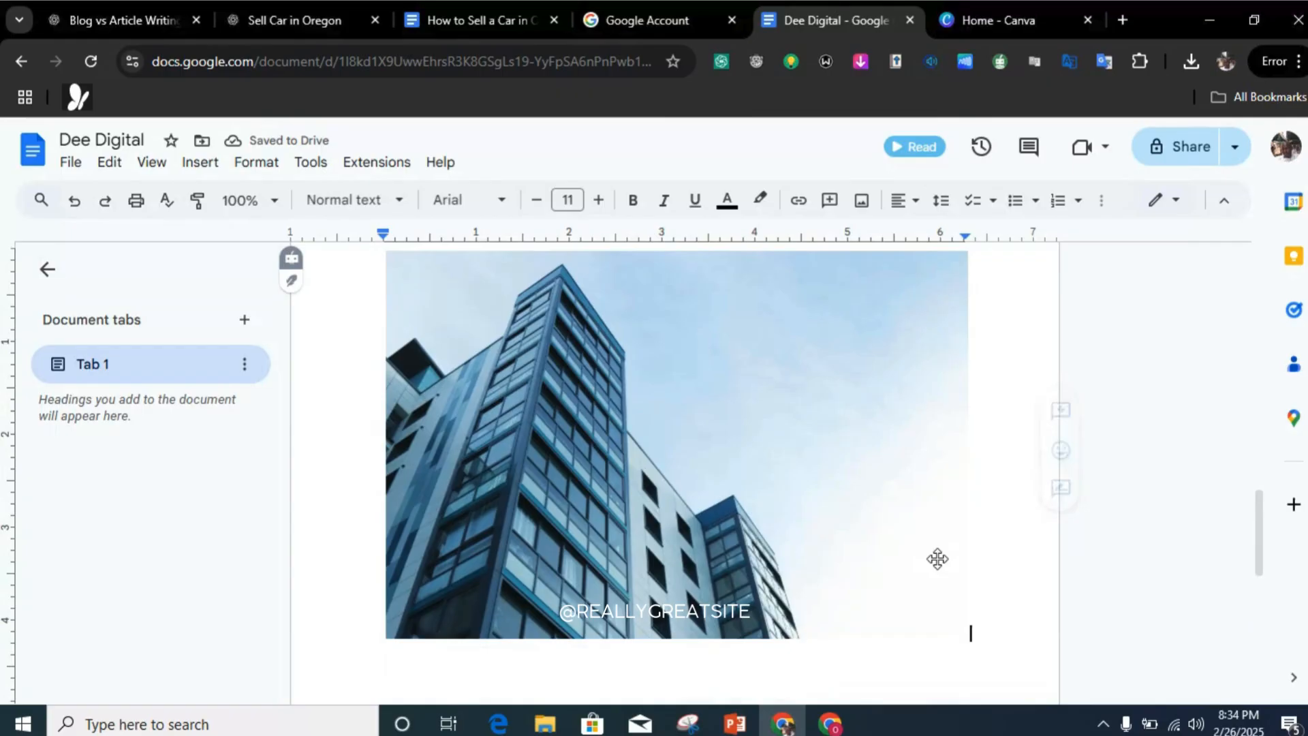
drag(1263, 492, 1266, 614)
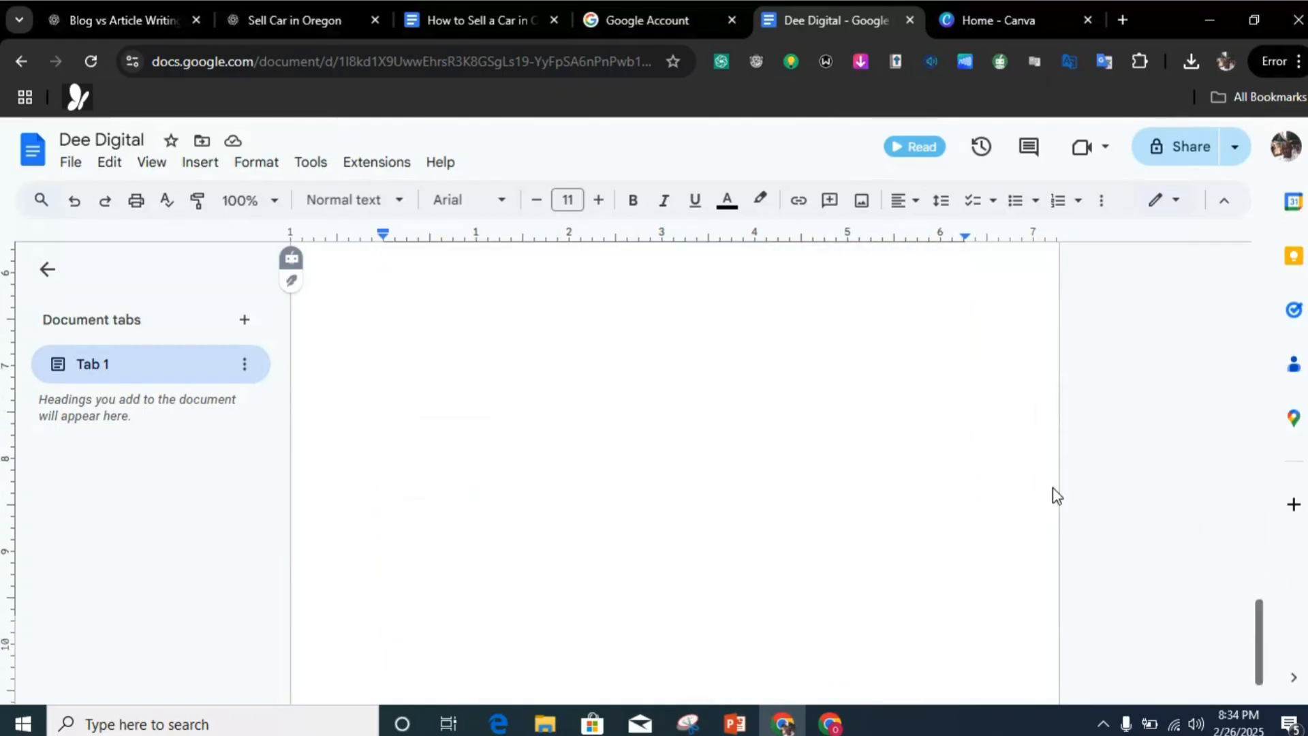
click(949, 514)
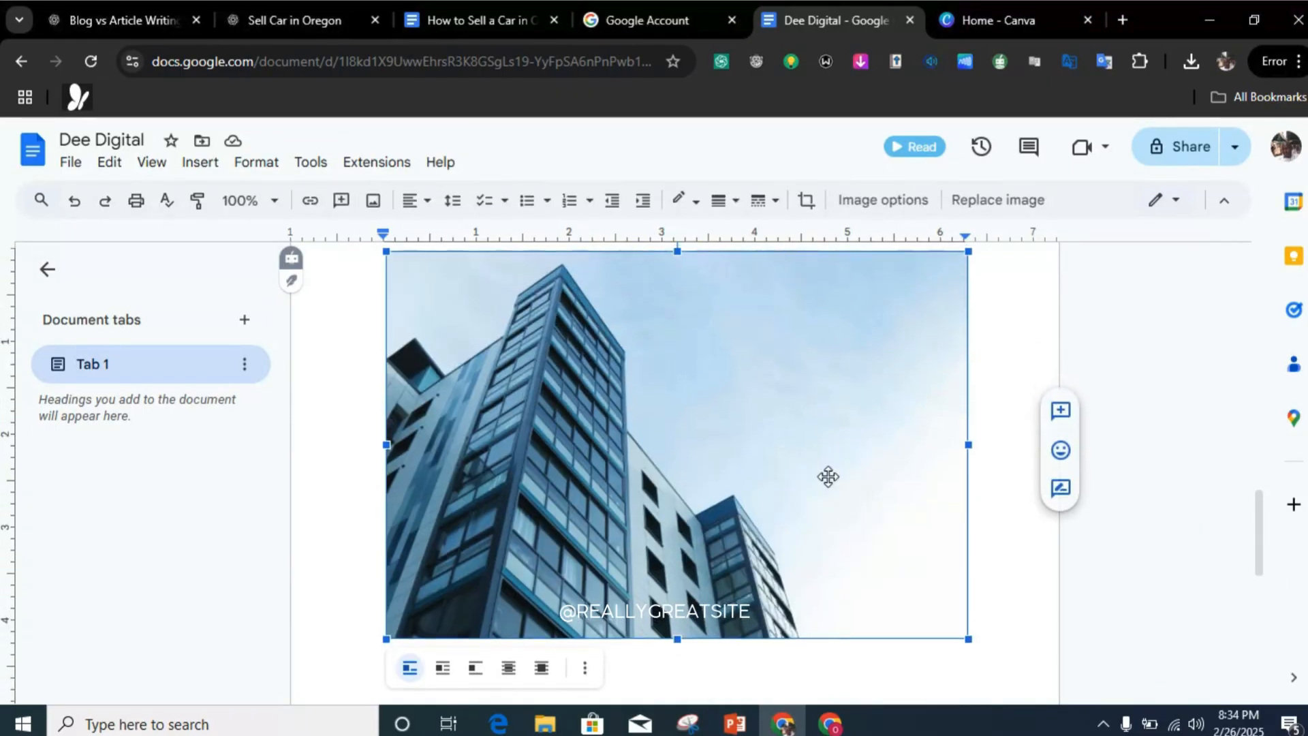
key(Delete)
scroll(829, 477, up, 10)
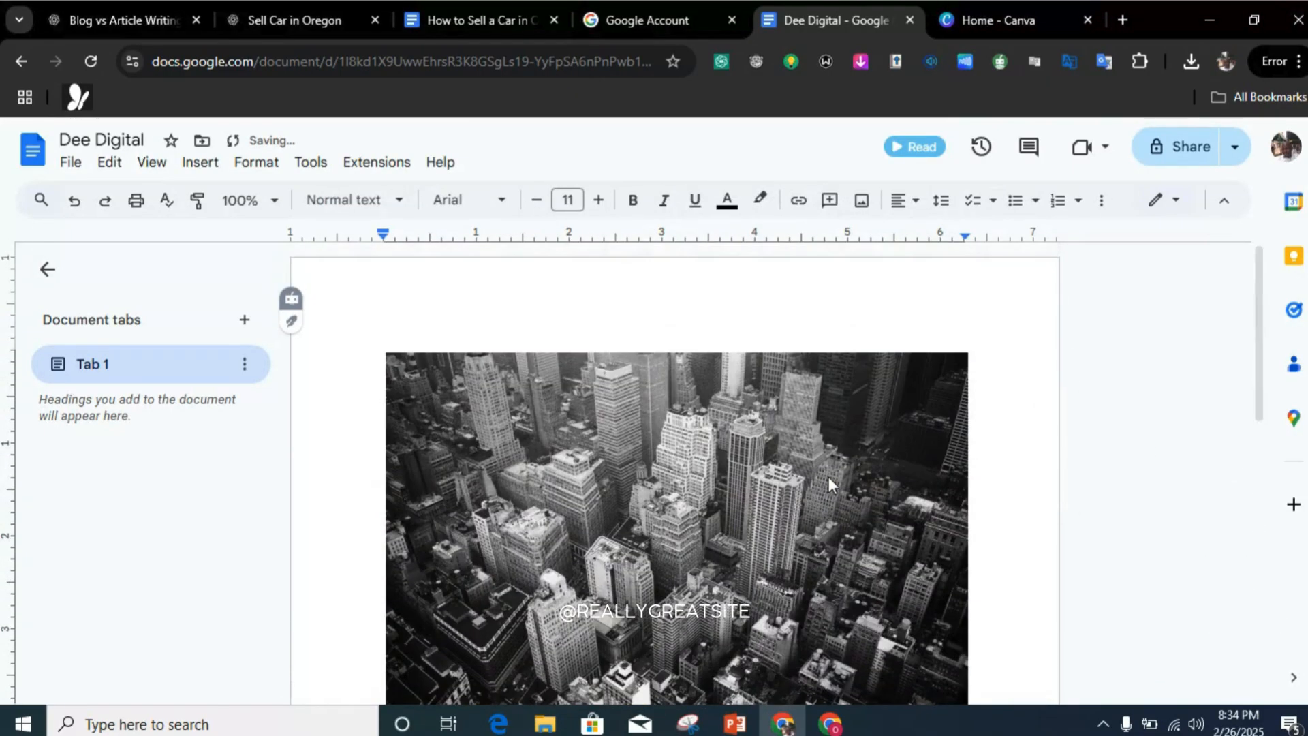
click(711, 489)
key(Delete)
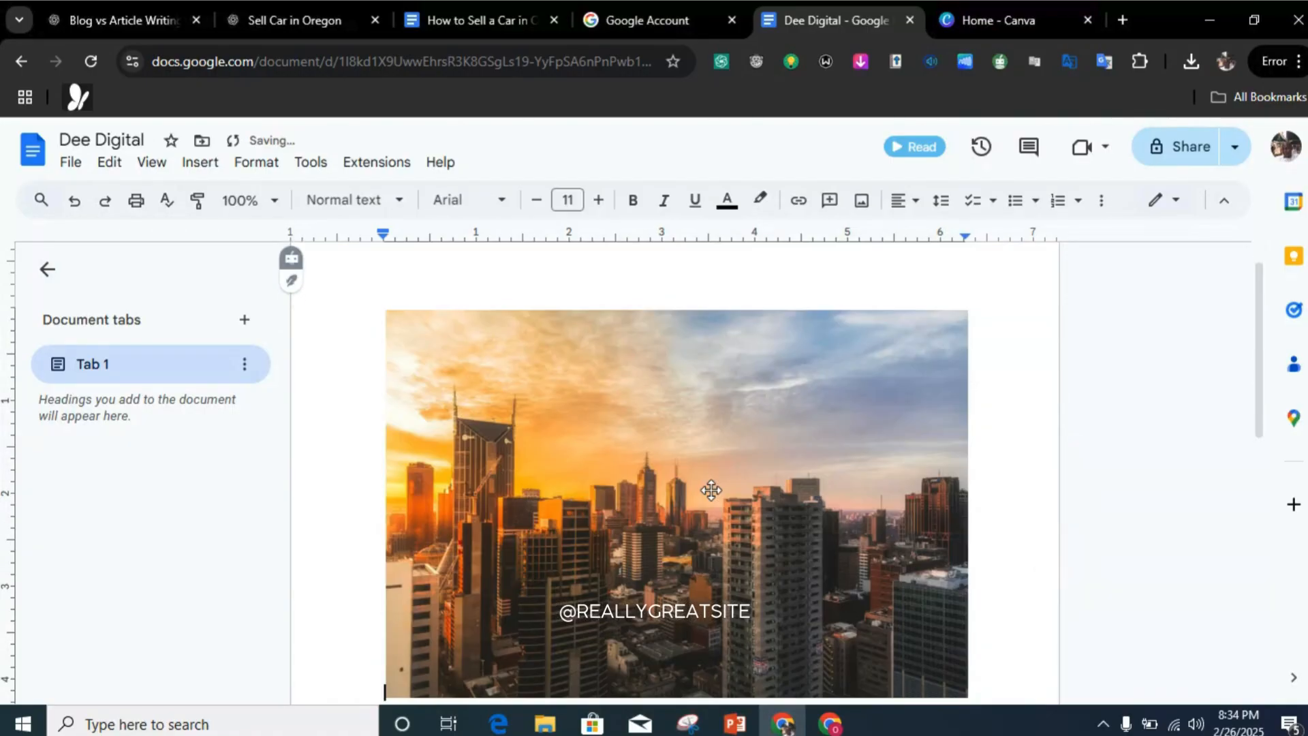
- Stretch the sunset skyline photo downward to make it taller, and delete it from the page
click(986, 403)
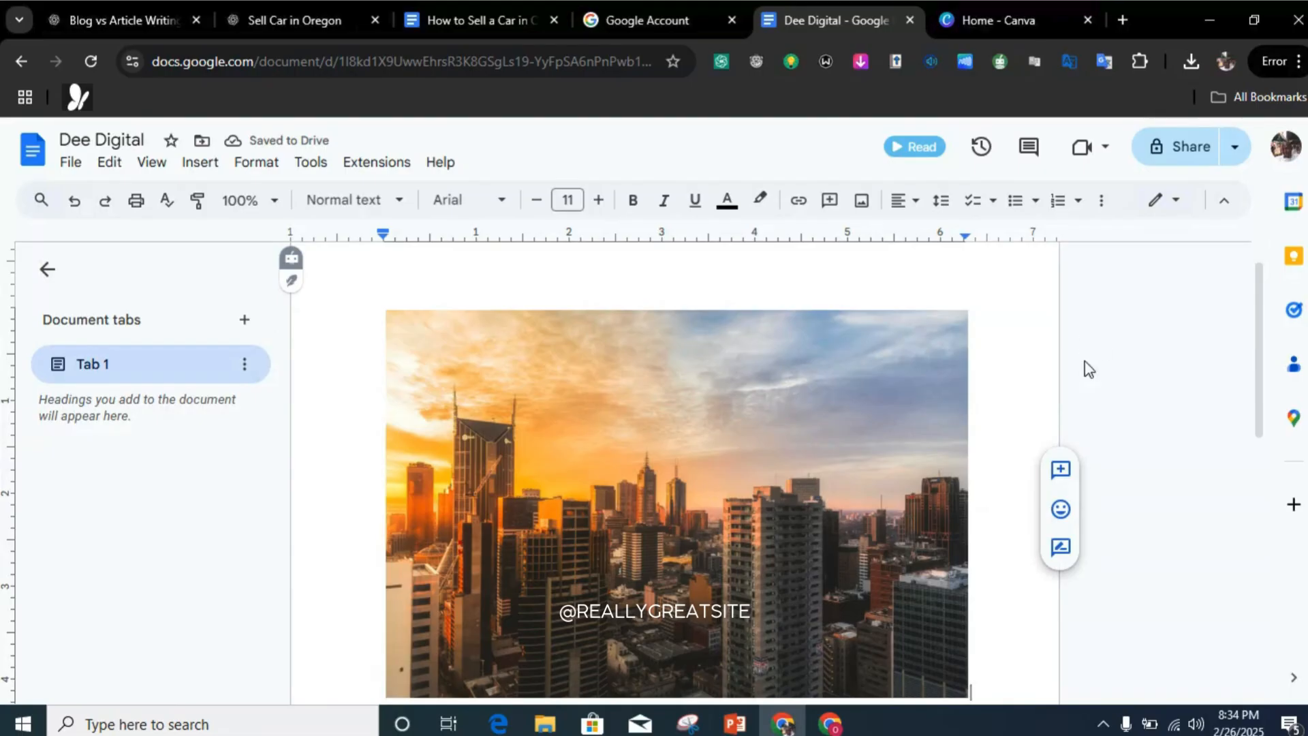
mouse_move(1266, 301)
mouse_down()
mouse_move(1262, 491)
mouse_move(1262, 324)
mouse_up()
click(913, 539)
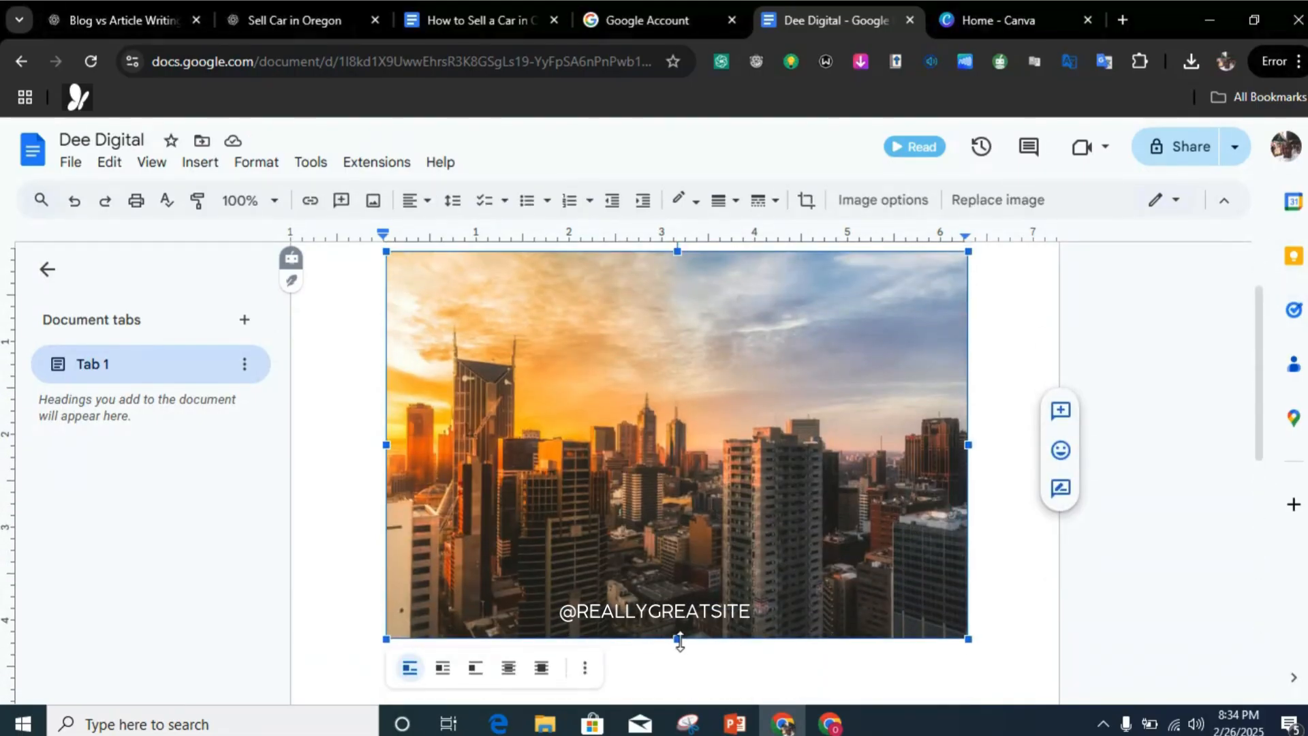
drag(680, 638, 689, 698)
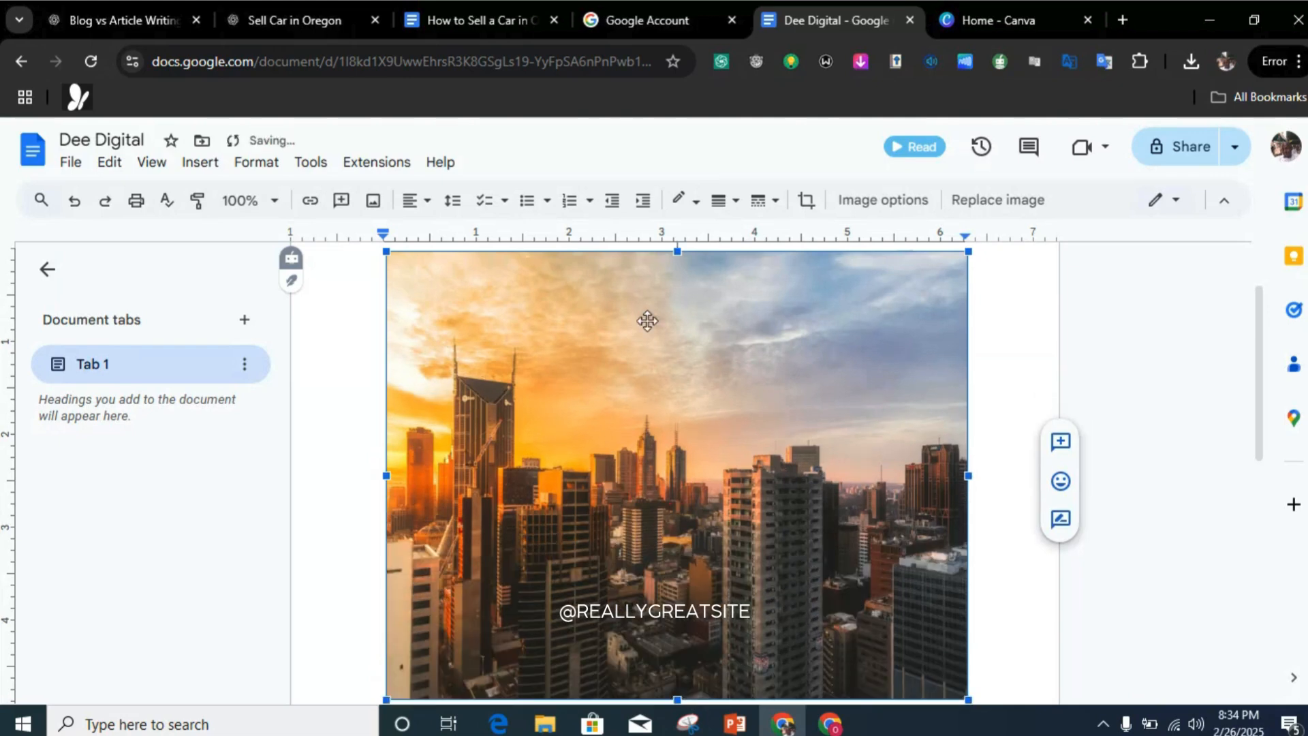
click(1020, 488)
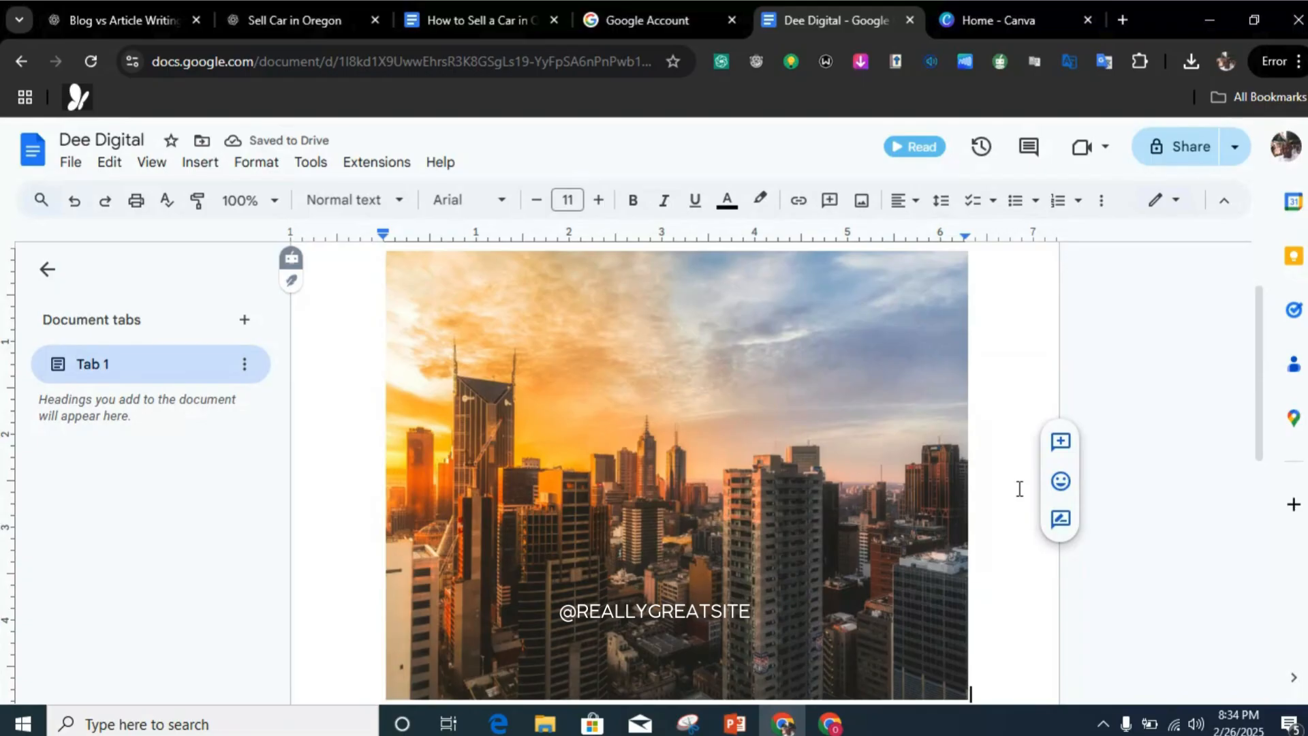
click(884, 422)
key(Delete)
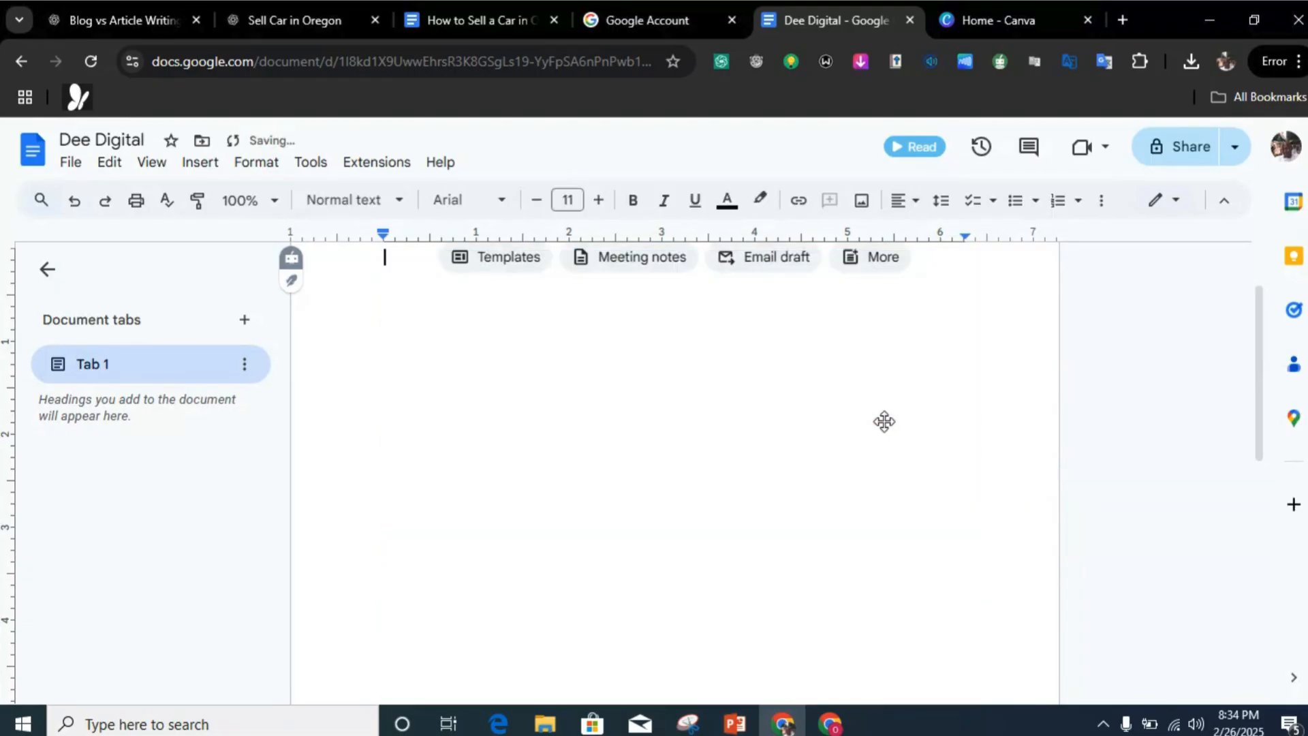
click(864, 203)
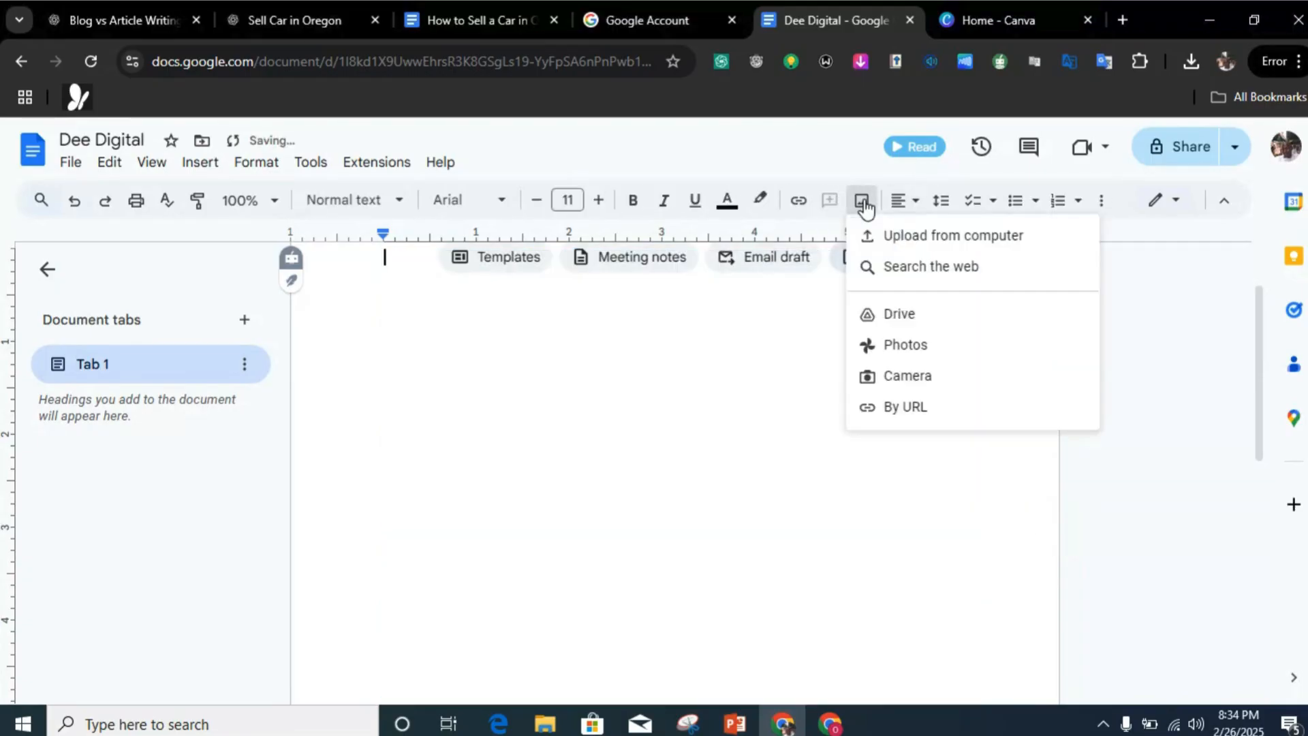
click(890, 235)
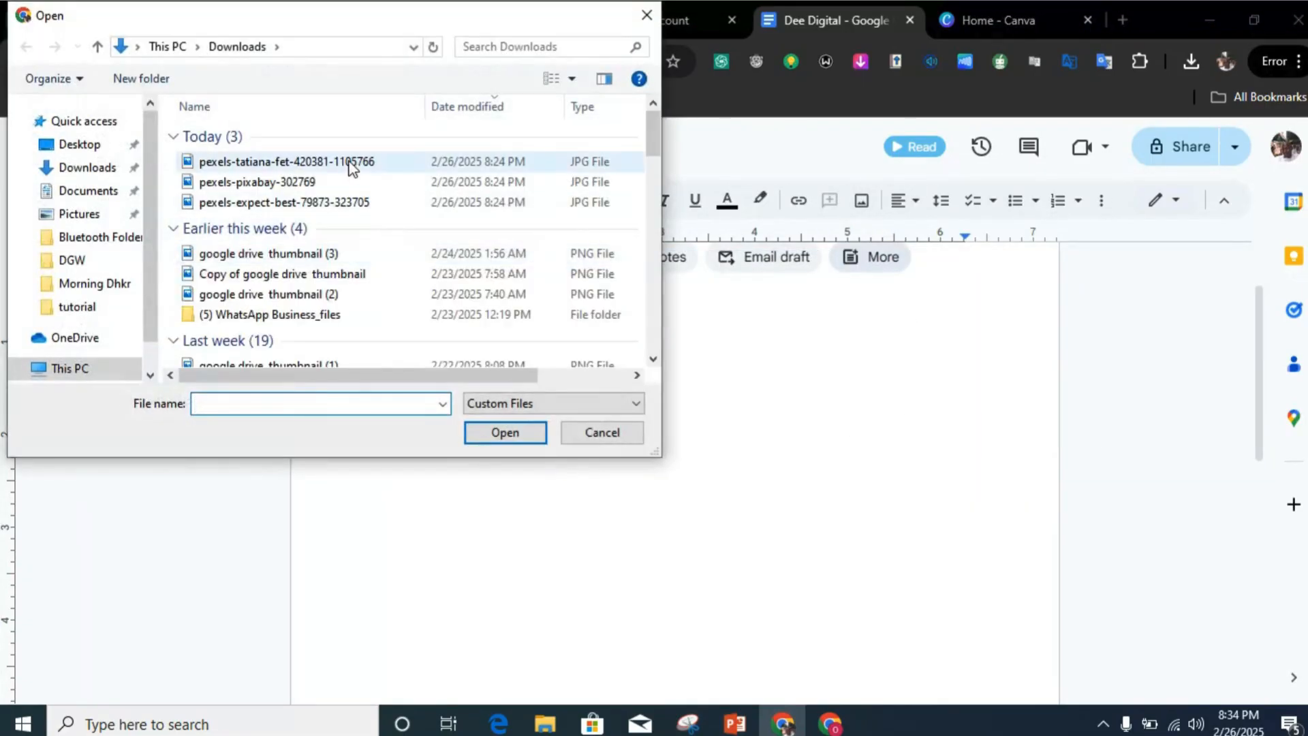
double_click(351, 161)
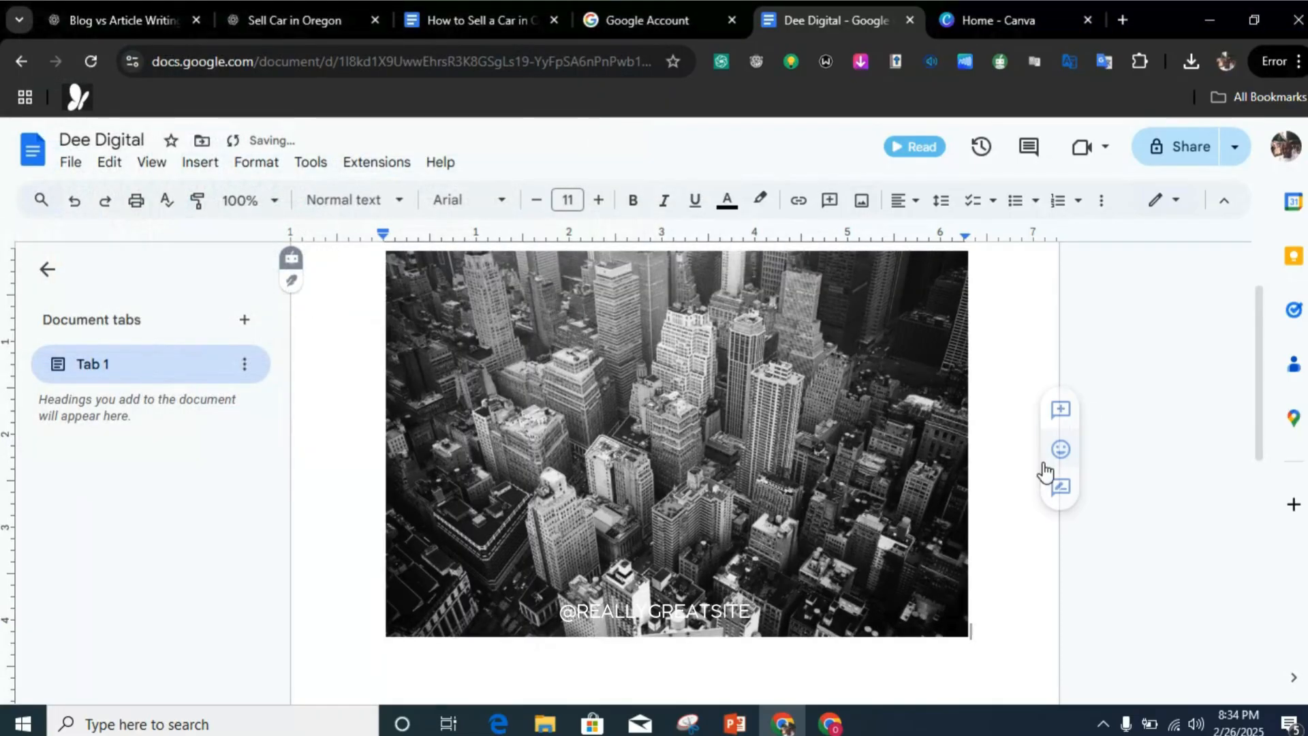
- Add blank lines below the black-and-white city photo until the text cursor reaches the second page
click(963, 586)
click(1009, 641)
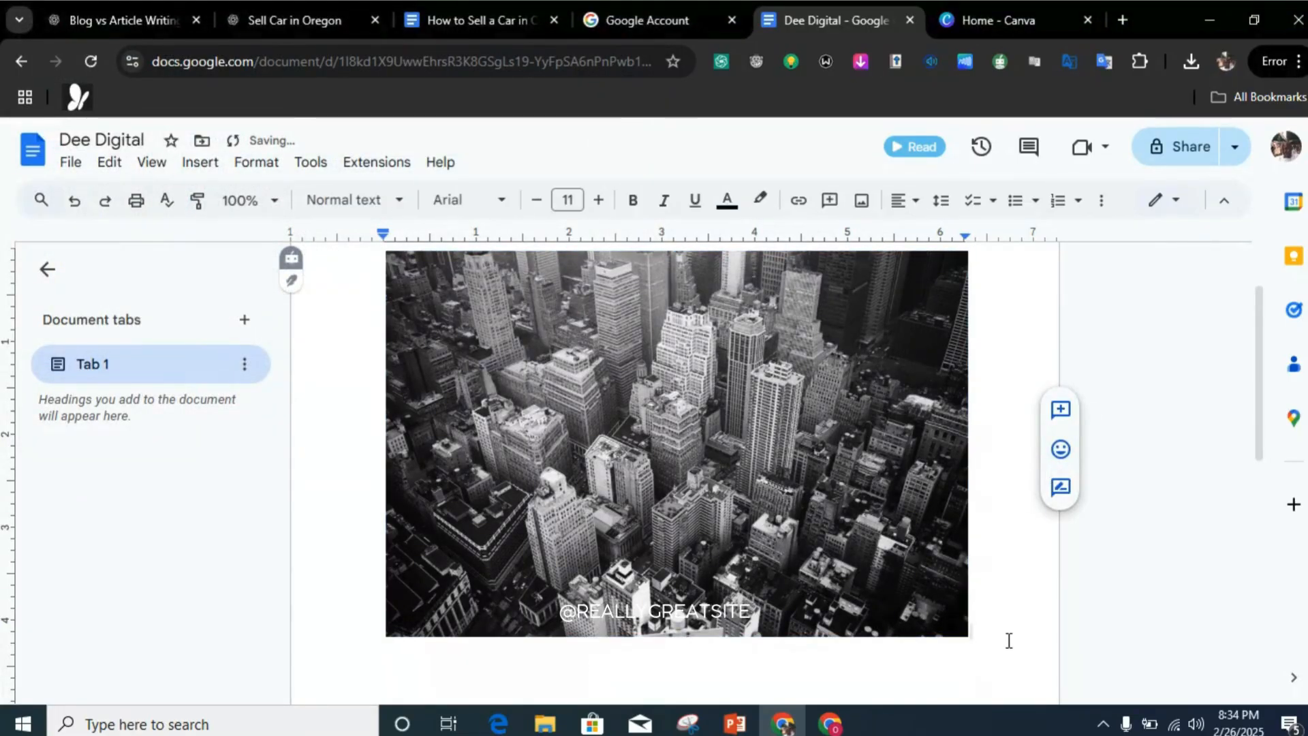
key(Return)
key(Return)
key(Return)
key(Return)
key(Return)
key(Return)
key(Return)
key(Return)
key(Return)
key(Return)
key(Return)
key(Return)
key(Return)
key(Return)
key(Return)
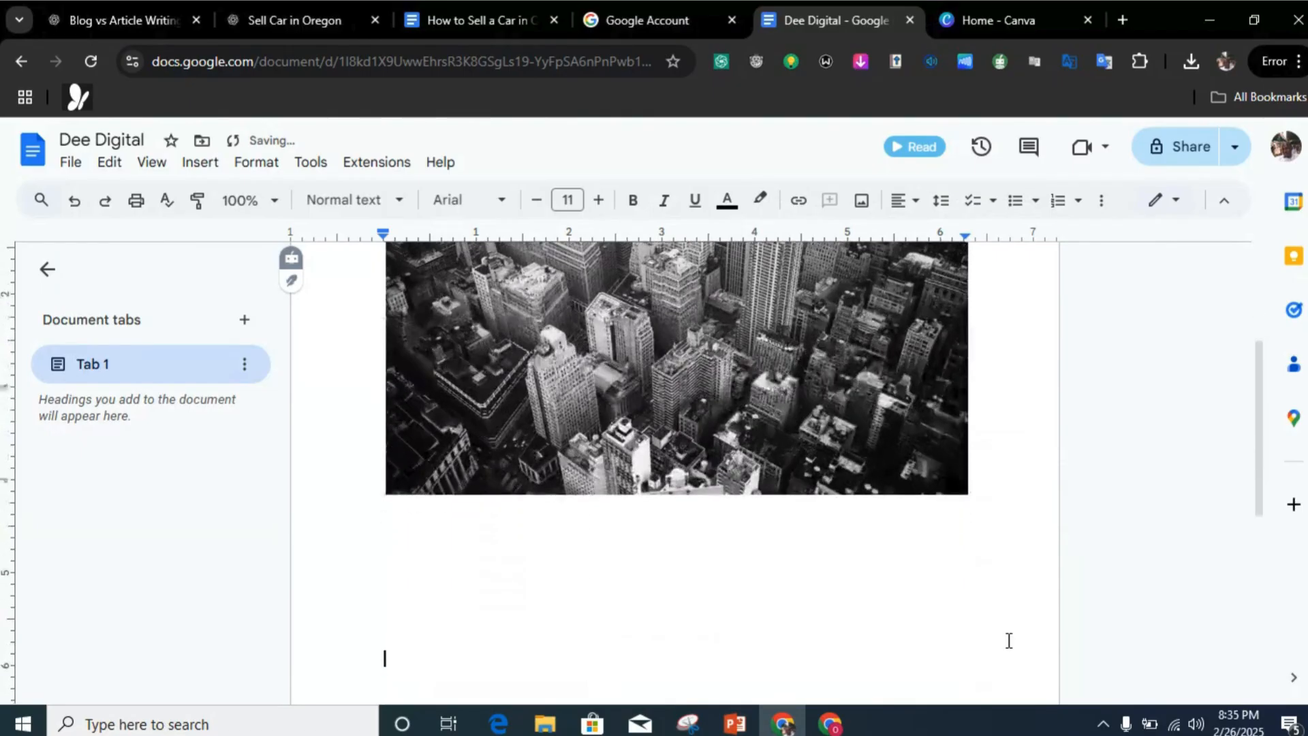
key(Return)
key(Return)
key(Return)
key(Return)
key(Return)
key(Return)
key(Return)
key(Return)
key(Return)
key(Return)
key(Return)
key(Return)
key(Return)
key(Return)
key(Return)
key(Return)
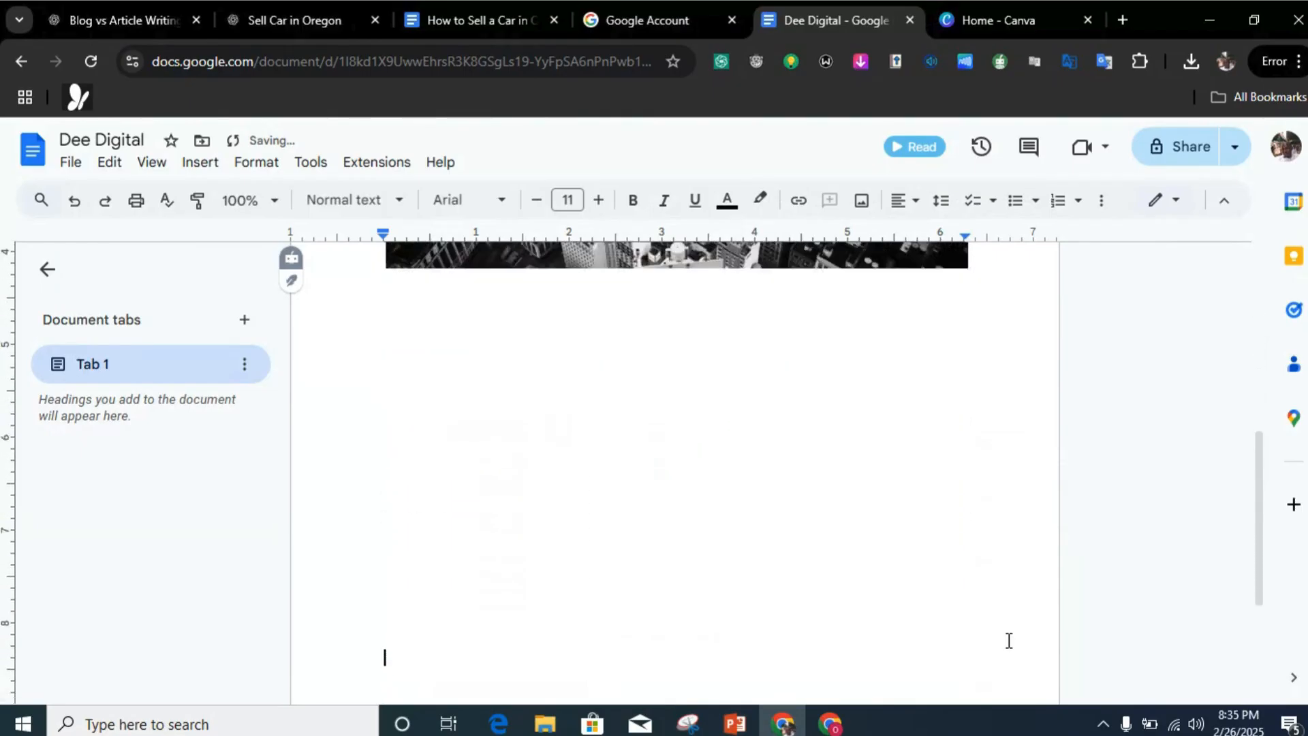
key(Return)
key(Return)
key(Return)
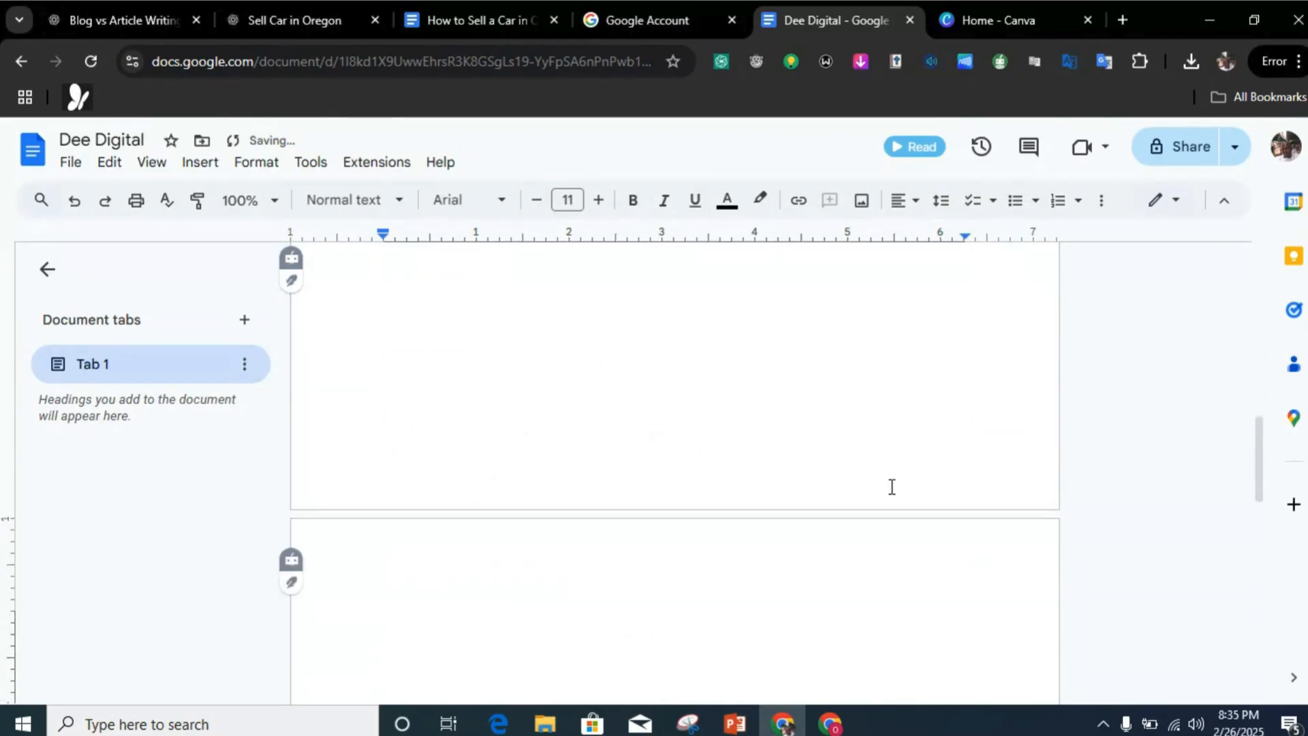
- Insert the photo pexels-pixabay-302769 from the computer's Downloads folder on the second page
click(862, 205)
click(906, 243)
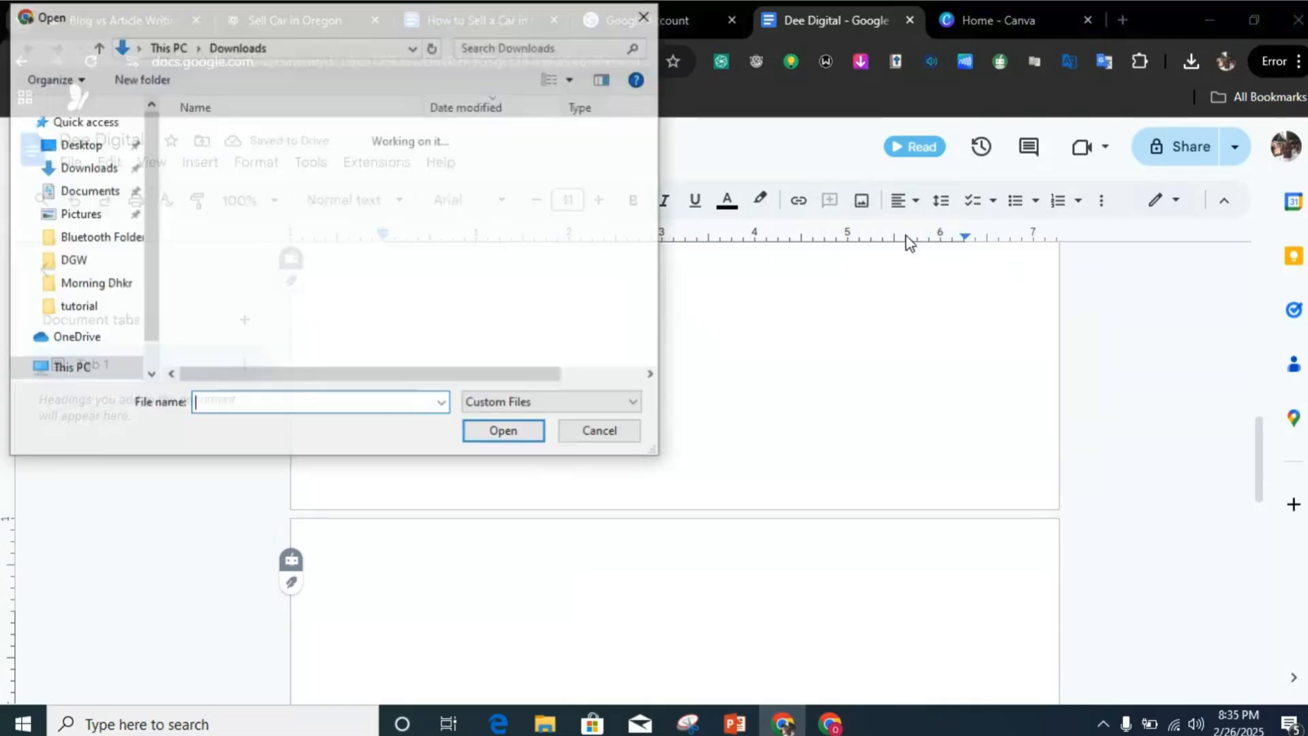
double_click(369, 183)
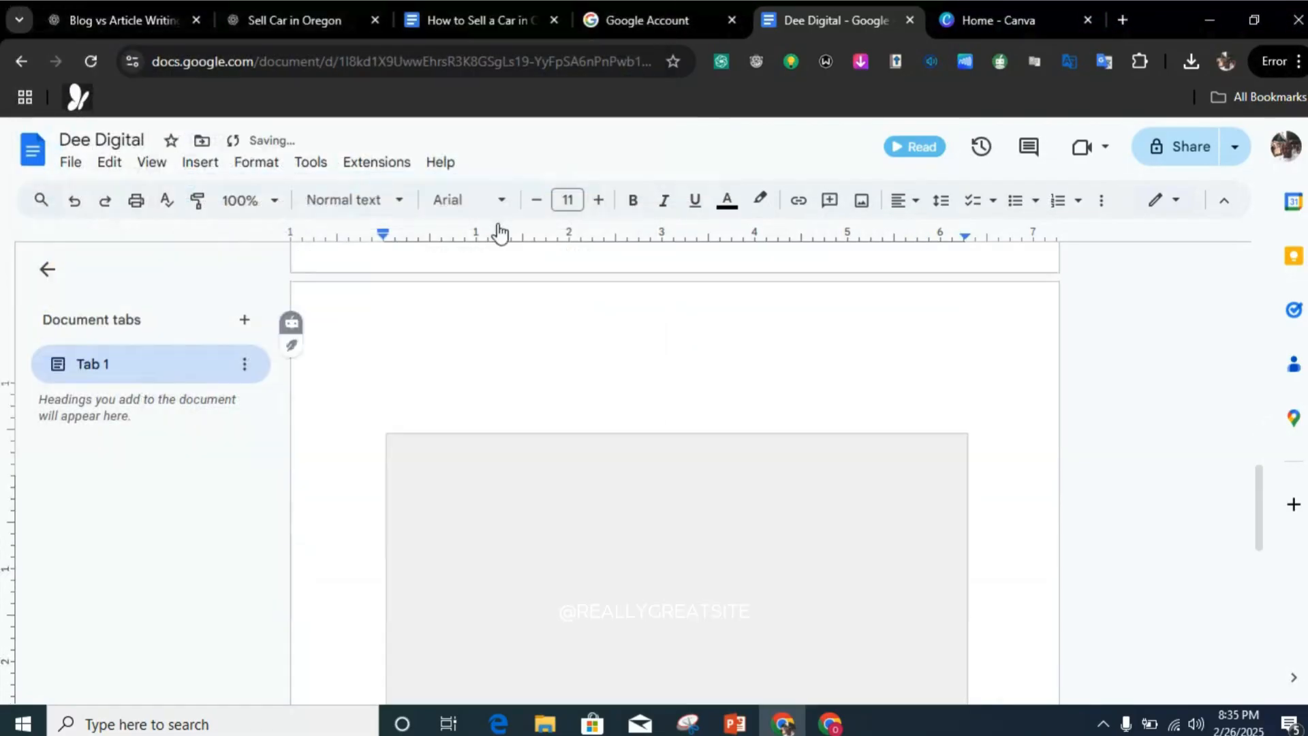
- Add blank lines below the sunset skyline photo until the text cursor reaches the third page
key(Return)
key(Return)
key(Return)
key(Return)
key(Return)
key(Return)
key(Return)
key(Return)
key(Return)
key(Return)
key(Return)
key(Return)
key(Return)
key(Return)
key(Return)
key(Return)
key(Return)
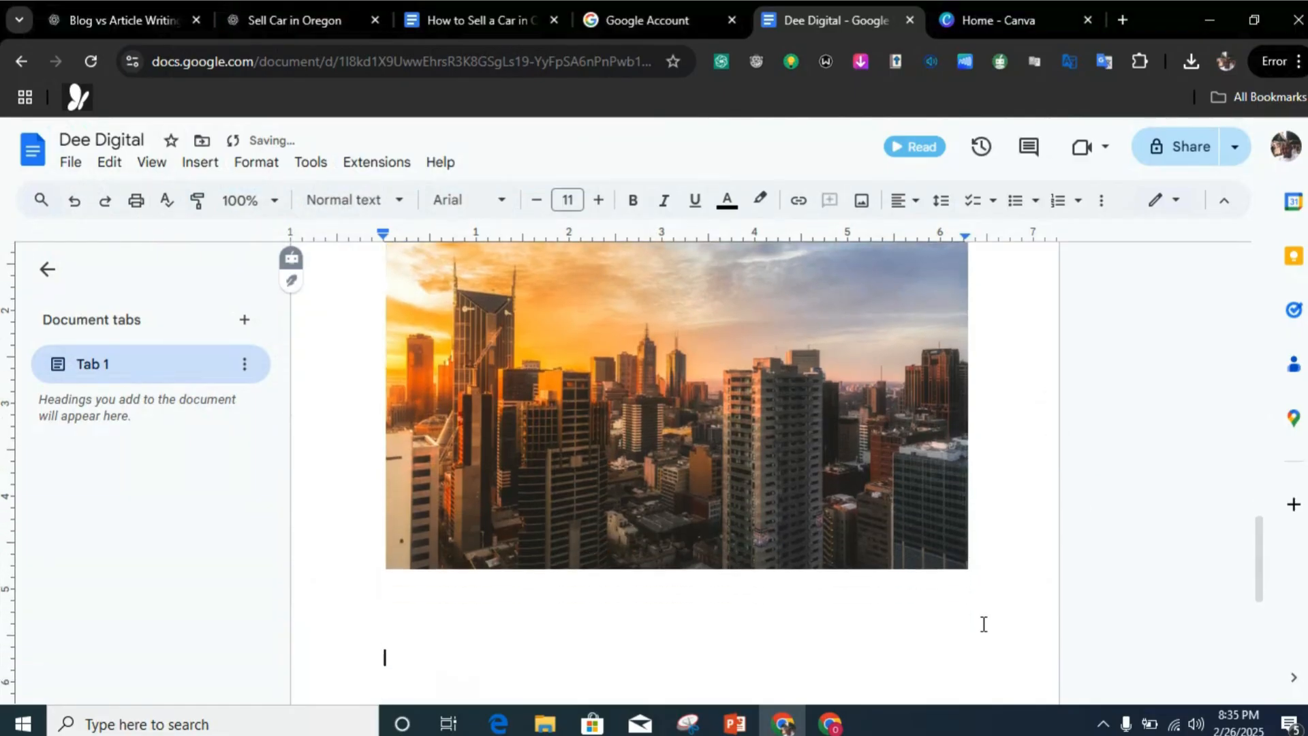
key(Return)
key(Return)
key(Return)
key(Return)
key(Return)
key(Return)
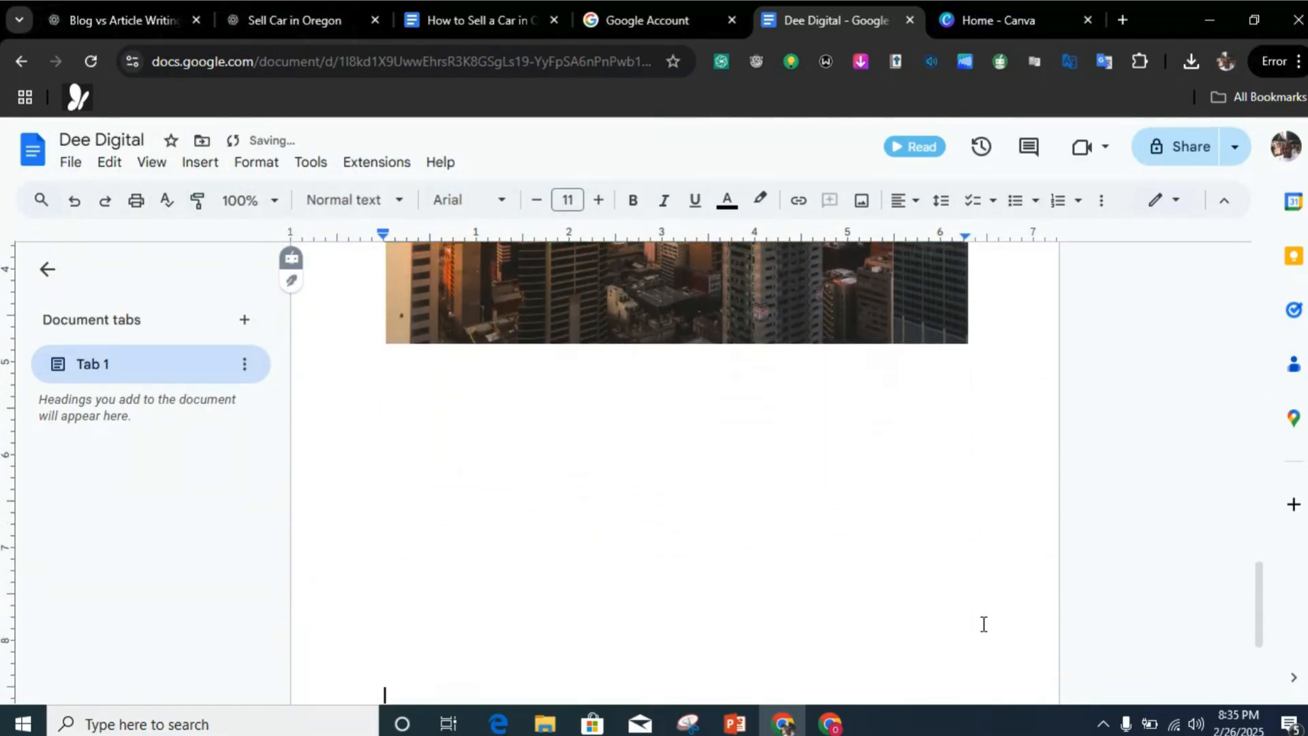
key(Return)
key(Return)
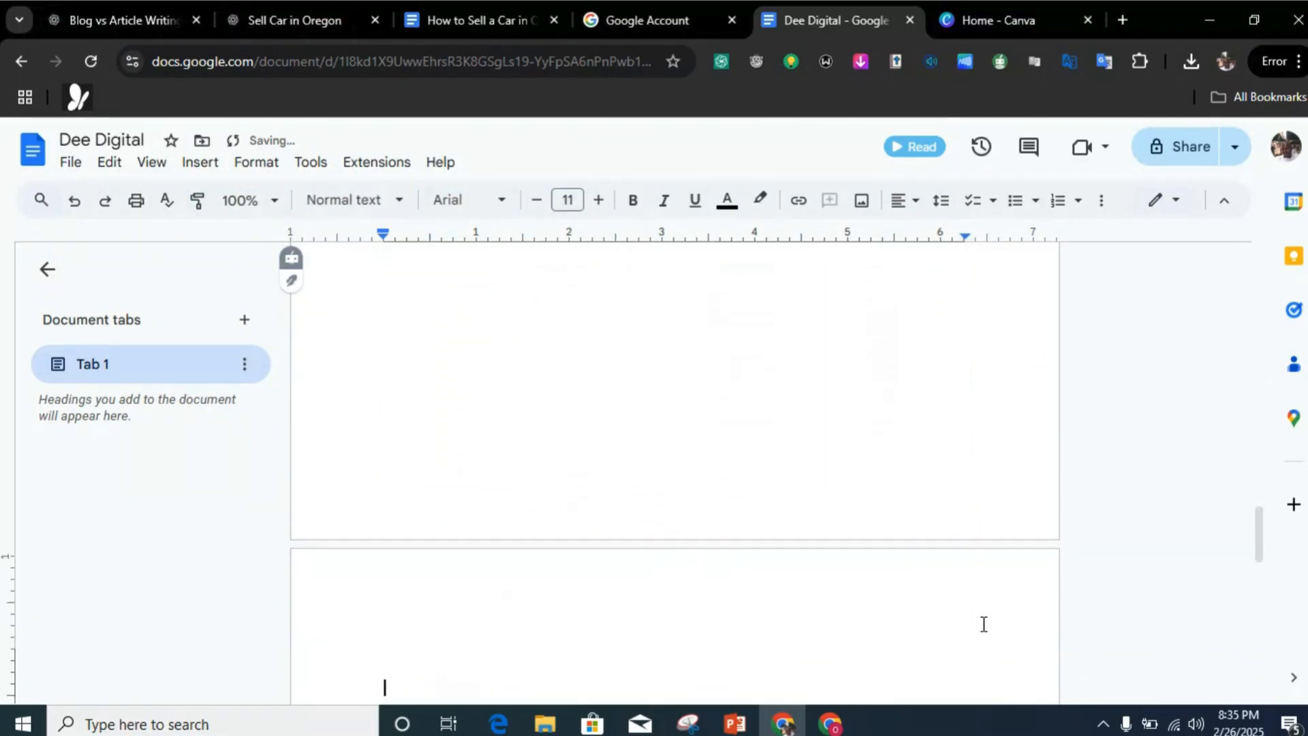
click(861, 217)
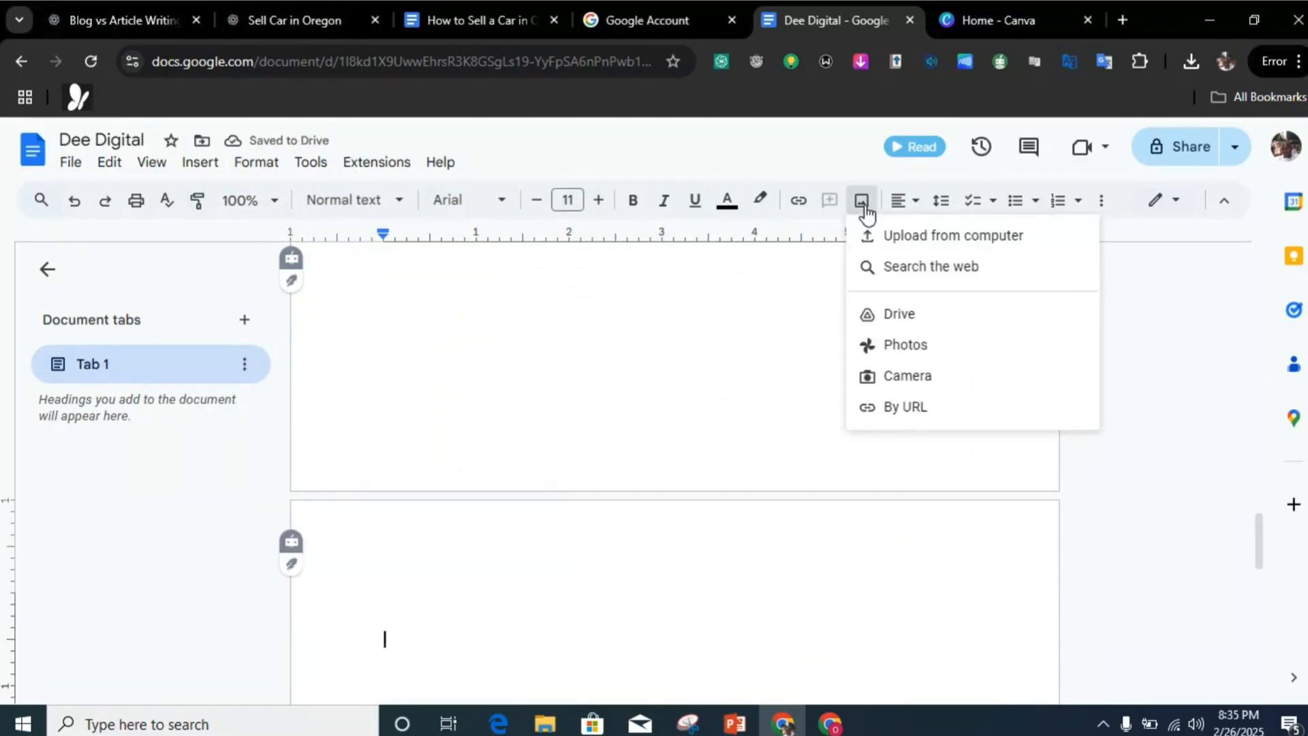
click(892, 240)
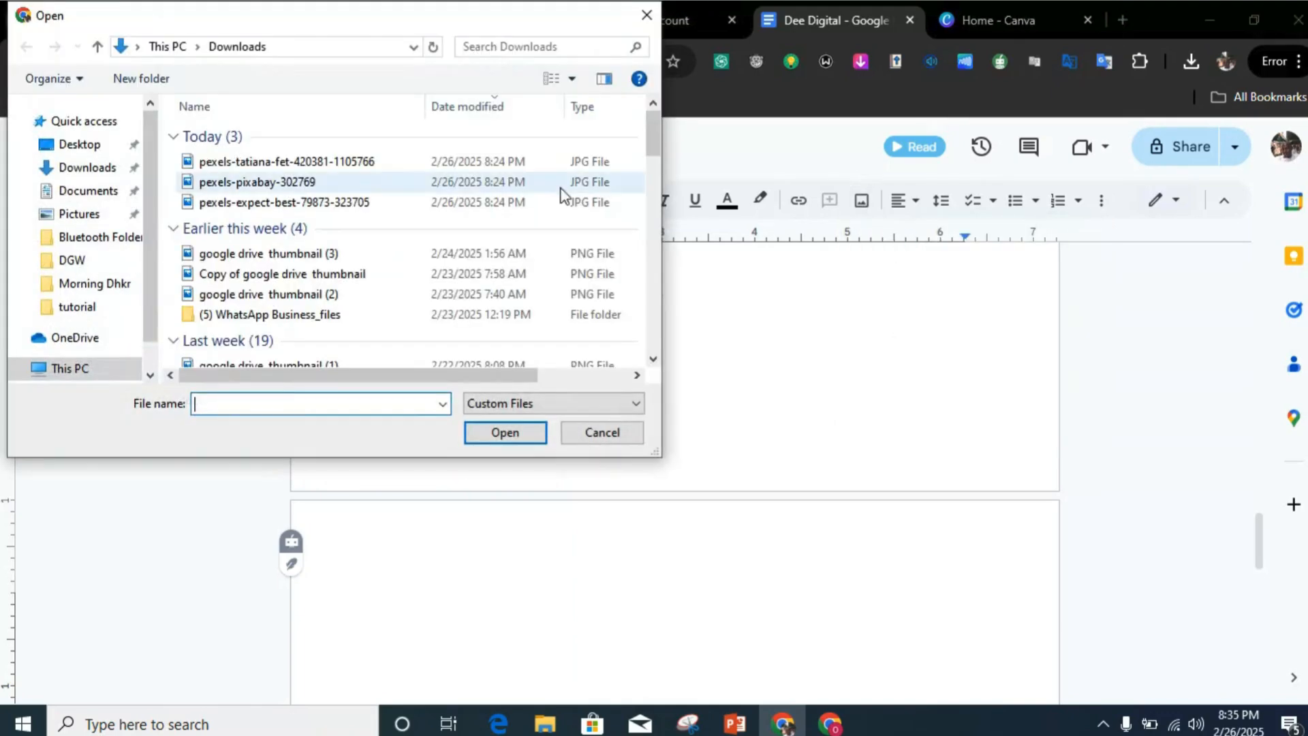
click(334, 207)
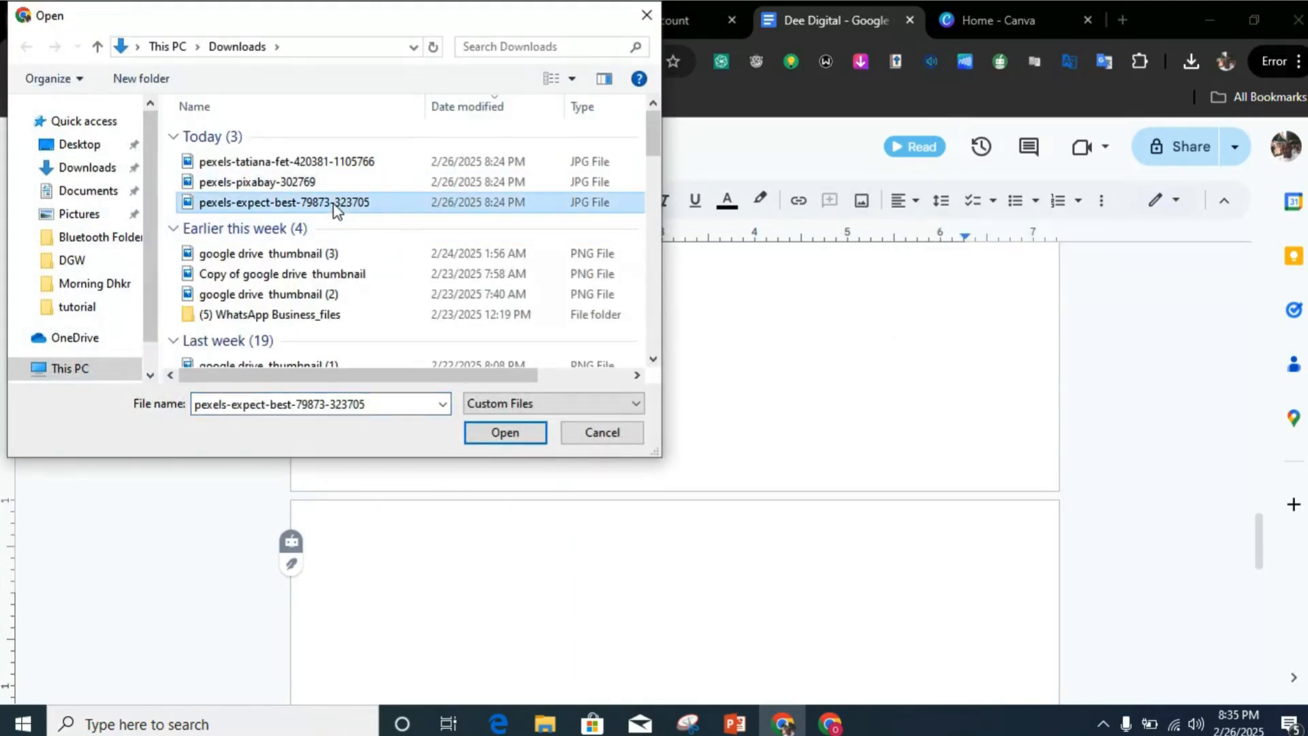
click(513, 433)
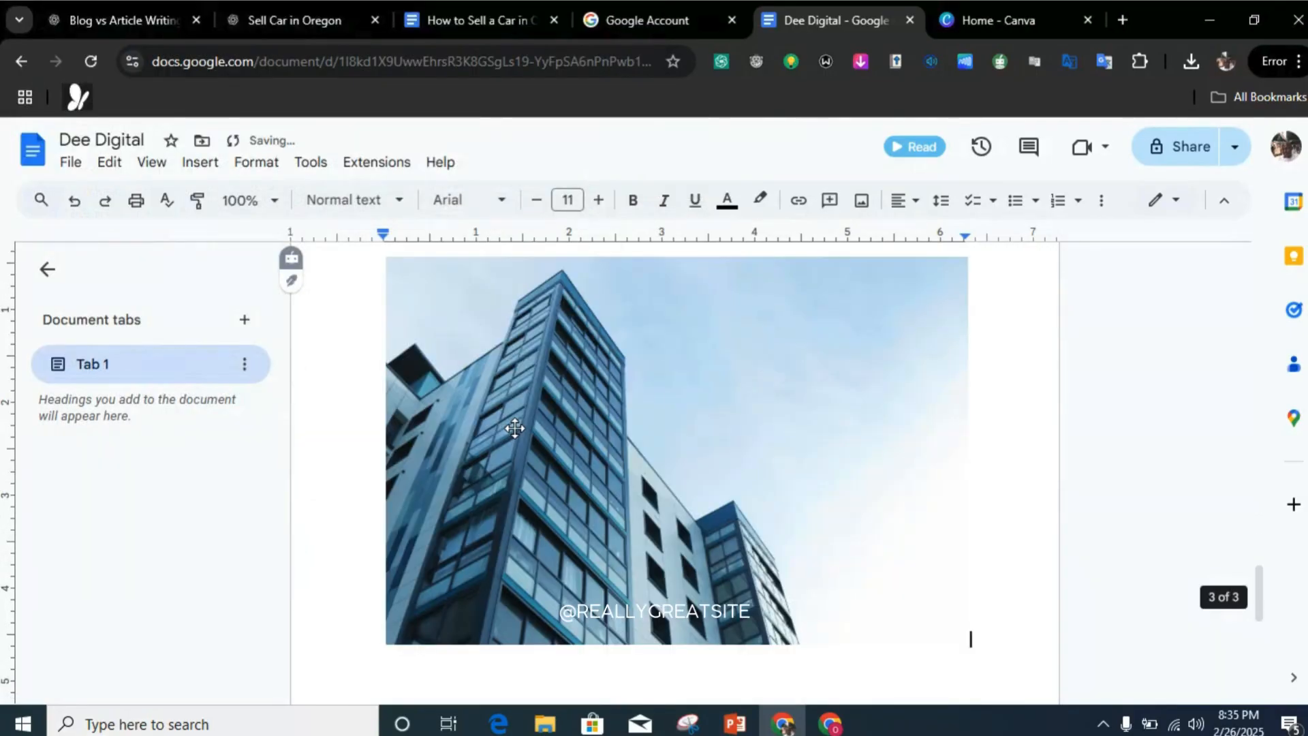
- Enlarge the blue glass building photo on the third page proportionally, and stretch it taller from its lower edge
click(579, 386)
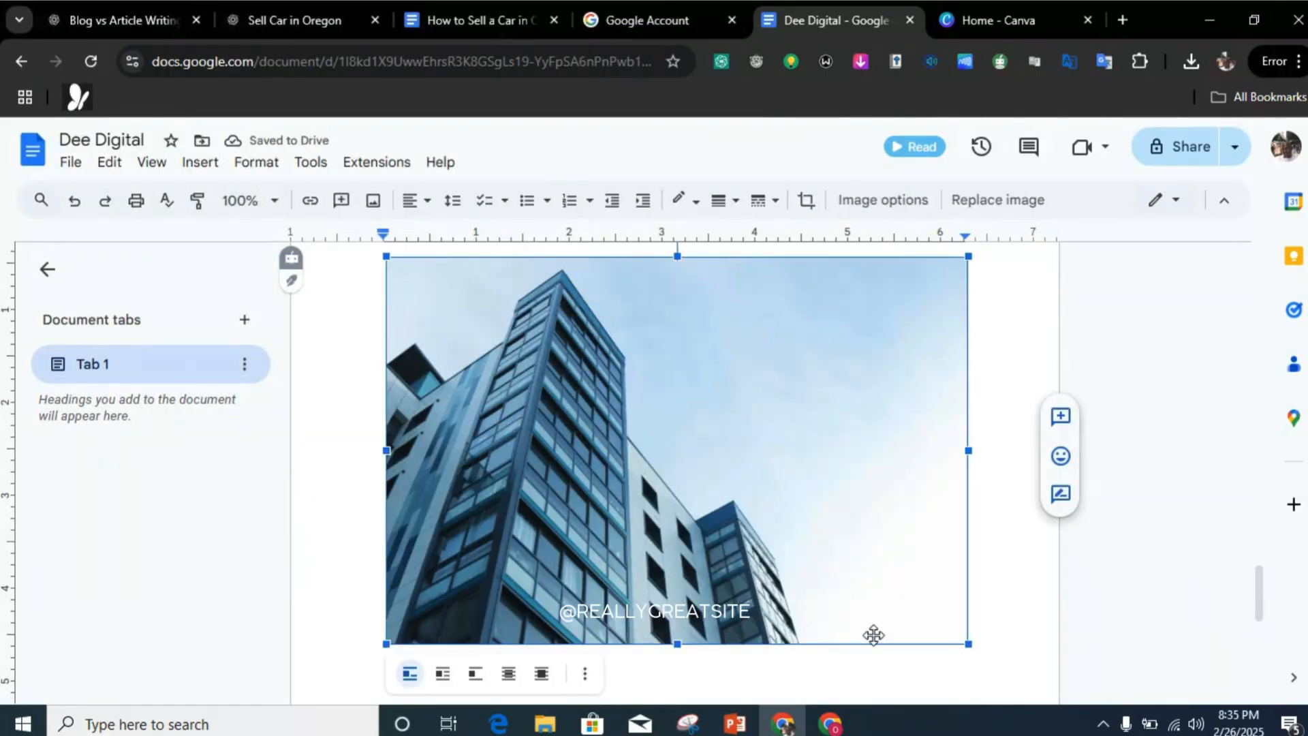
drag(968, 643, 894, 664)
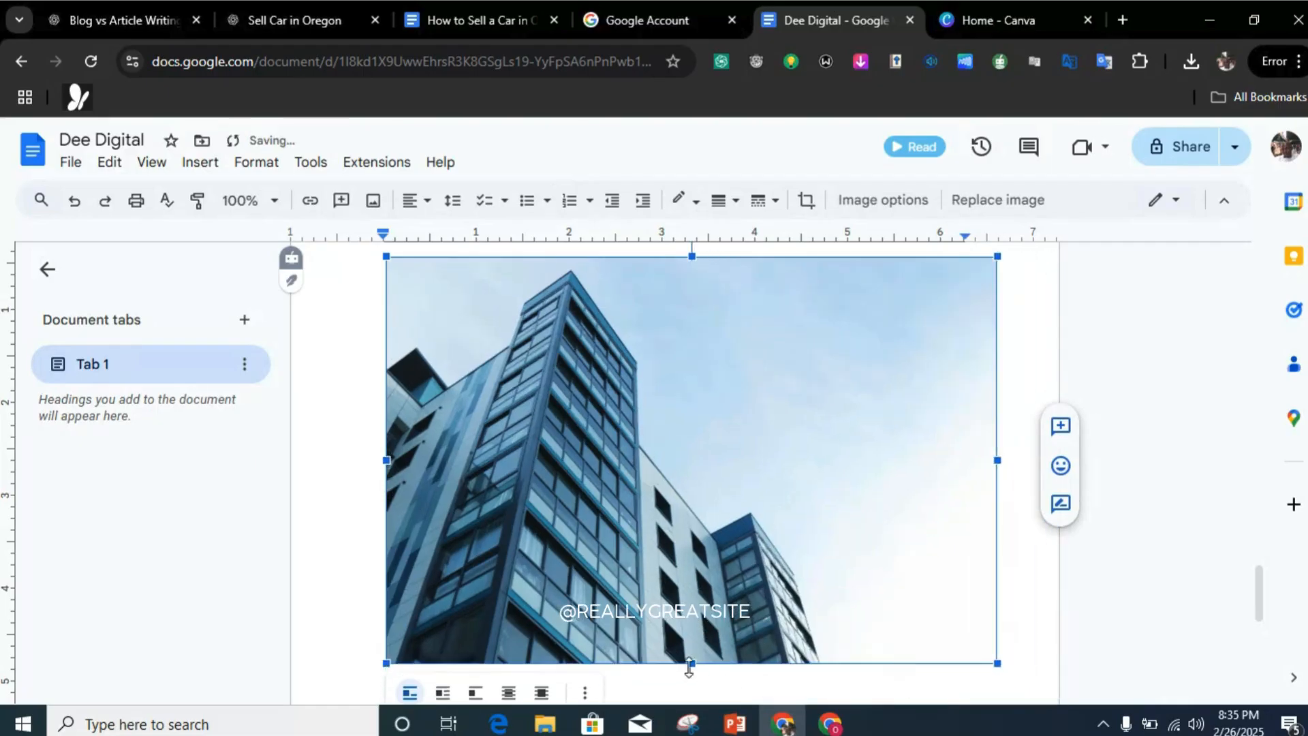
drag(692, 664, 709, 714)
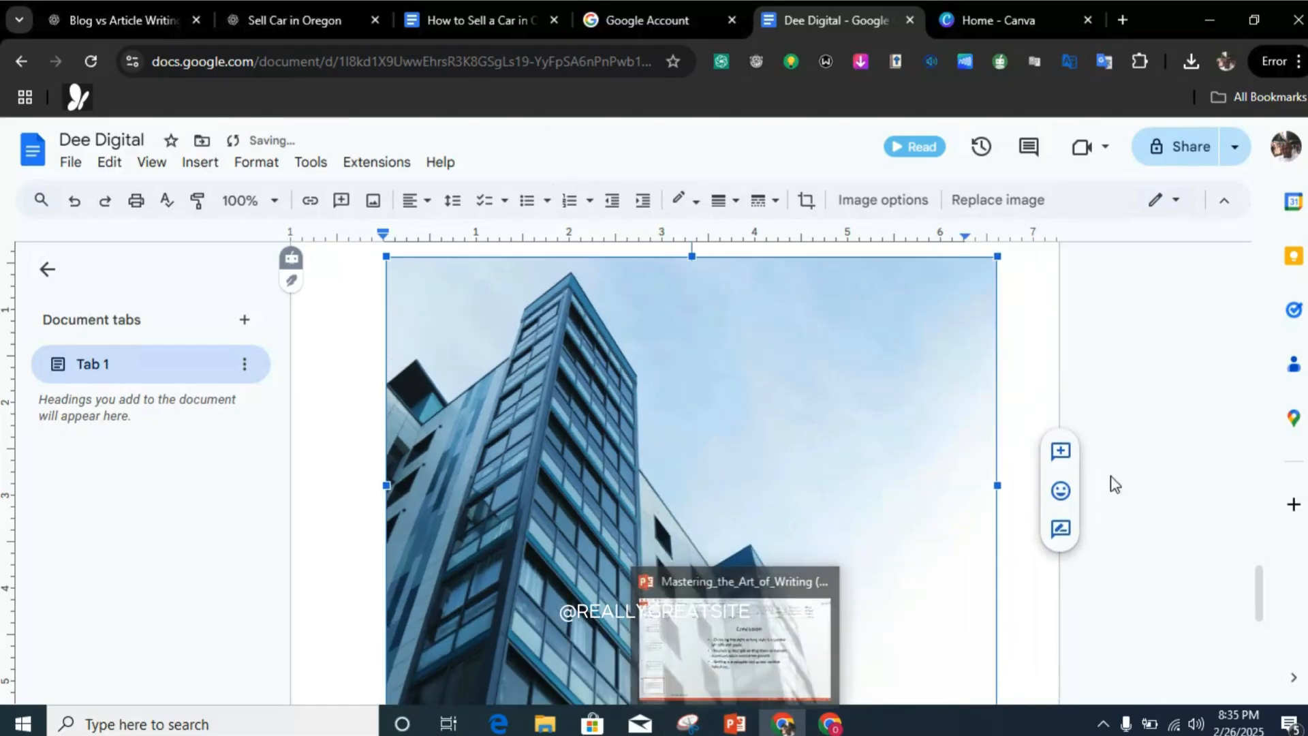
- Stretch the sunset skyline photo on the second page slightly taller from its lower edge
drag(1268, 599, 1259, 481)
mouse_move(1246, 434)
mouse_down()
mouse_move(1229, 277)
mouse_move(1266, 268)
mouse_move(1274, 488)
mouse_move(1261, 451)
mouse_up()
click(905, 463)
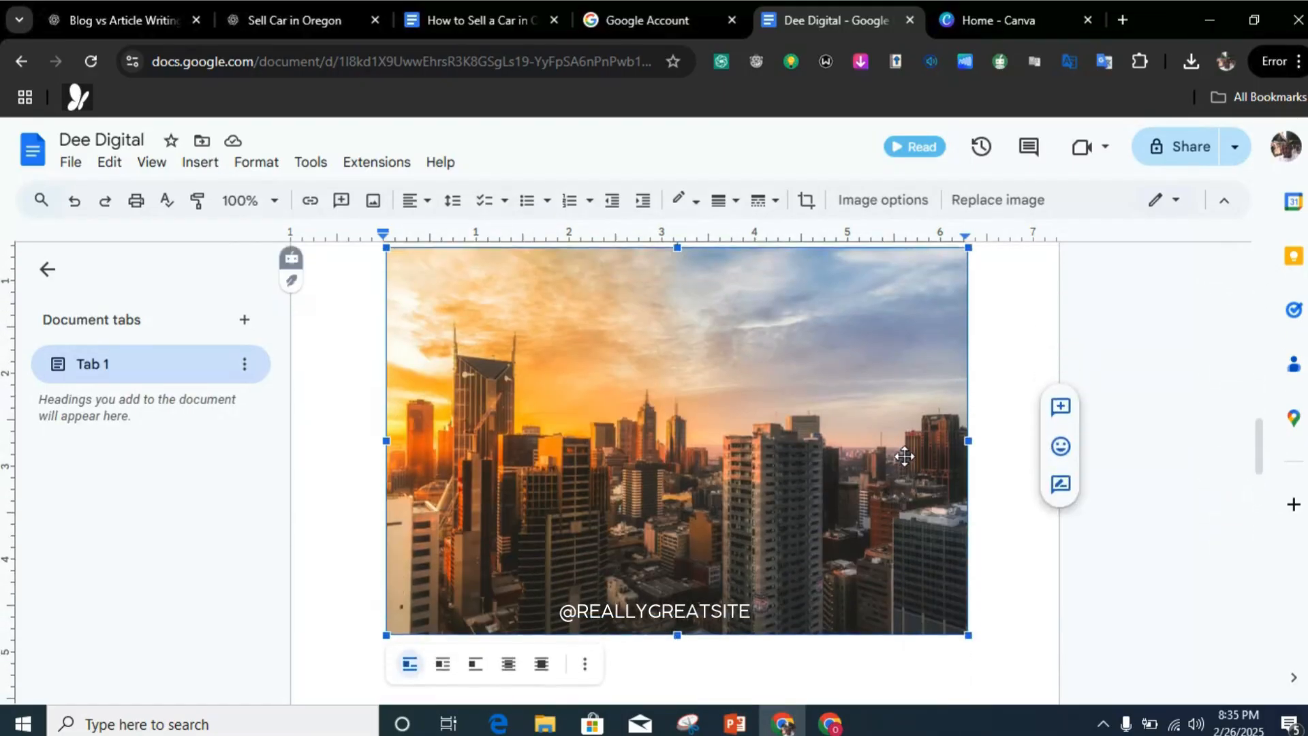
drag(688, 675, 689, 689)
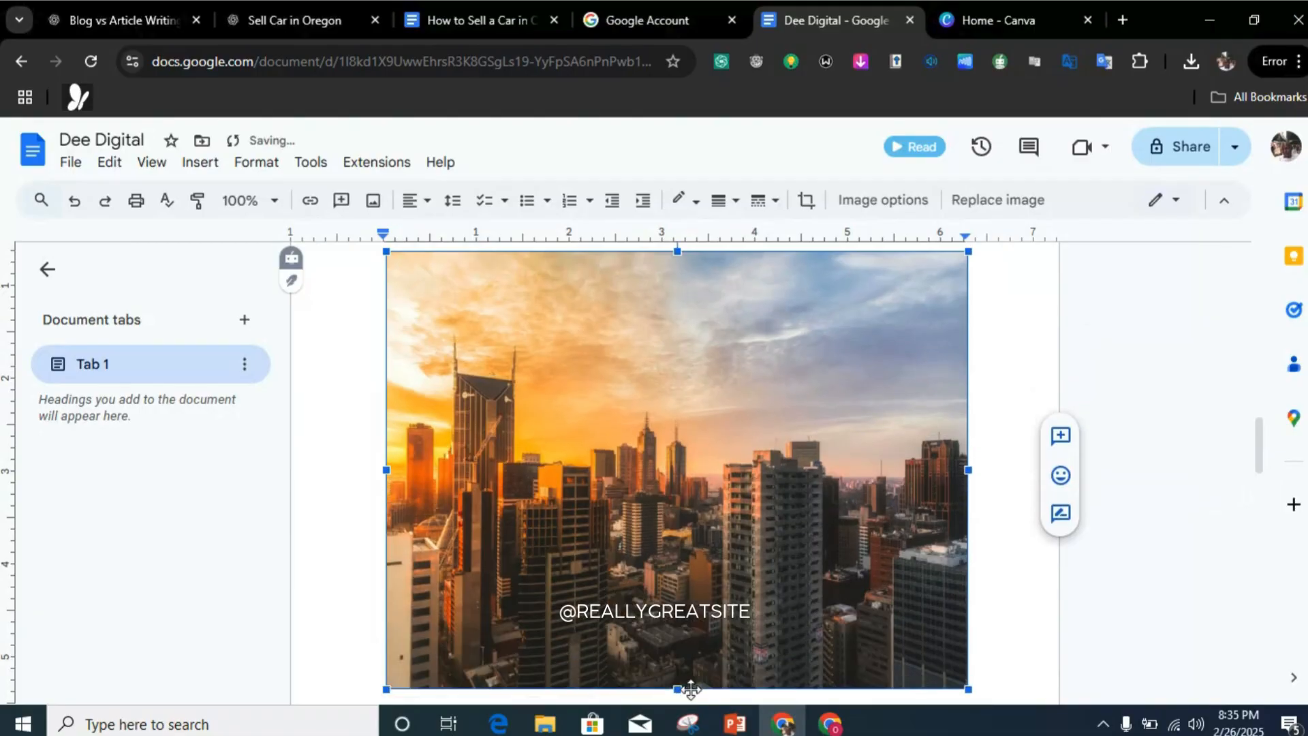
- Adjust the height of the black-and-white city photo on the first page slightly from its upper edge
drag(1264, 439, 1247, 237)
click(878, 470)
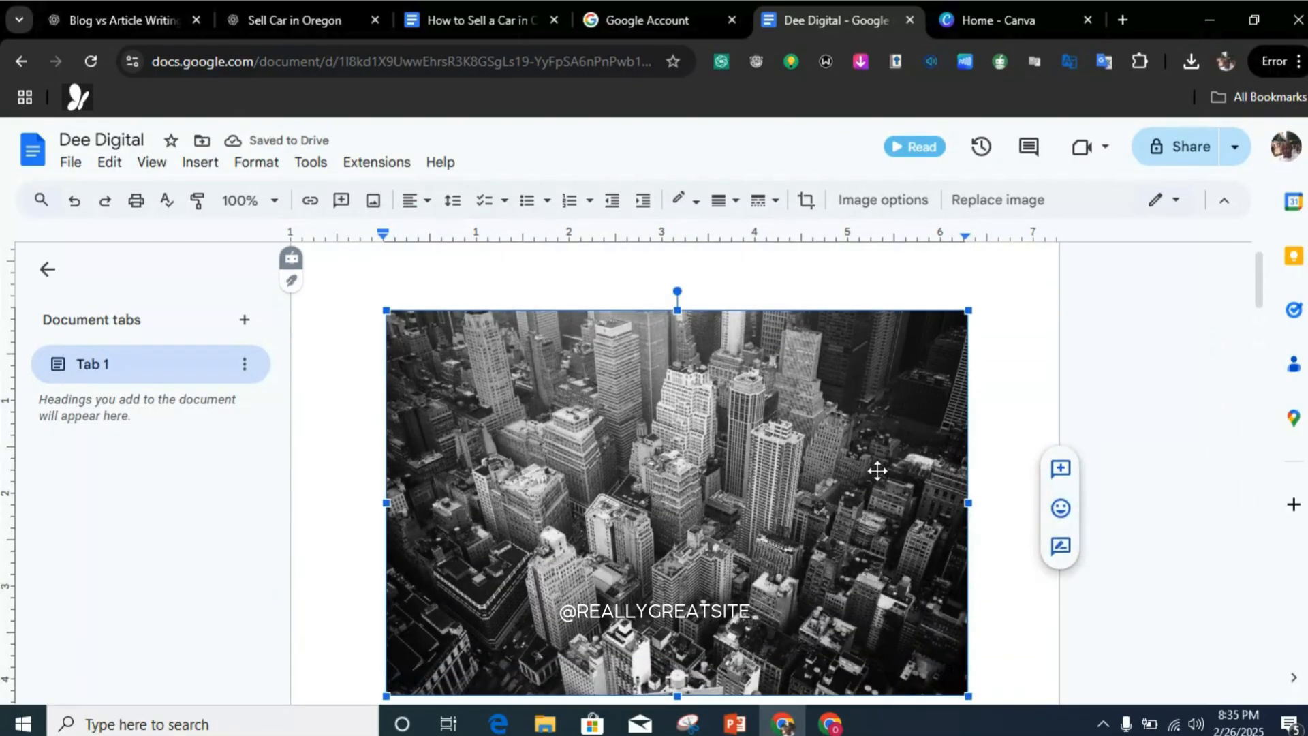
drag(1269, 270, 1259, 357)
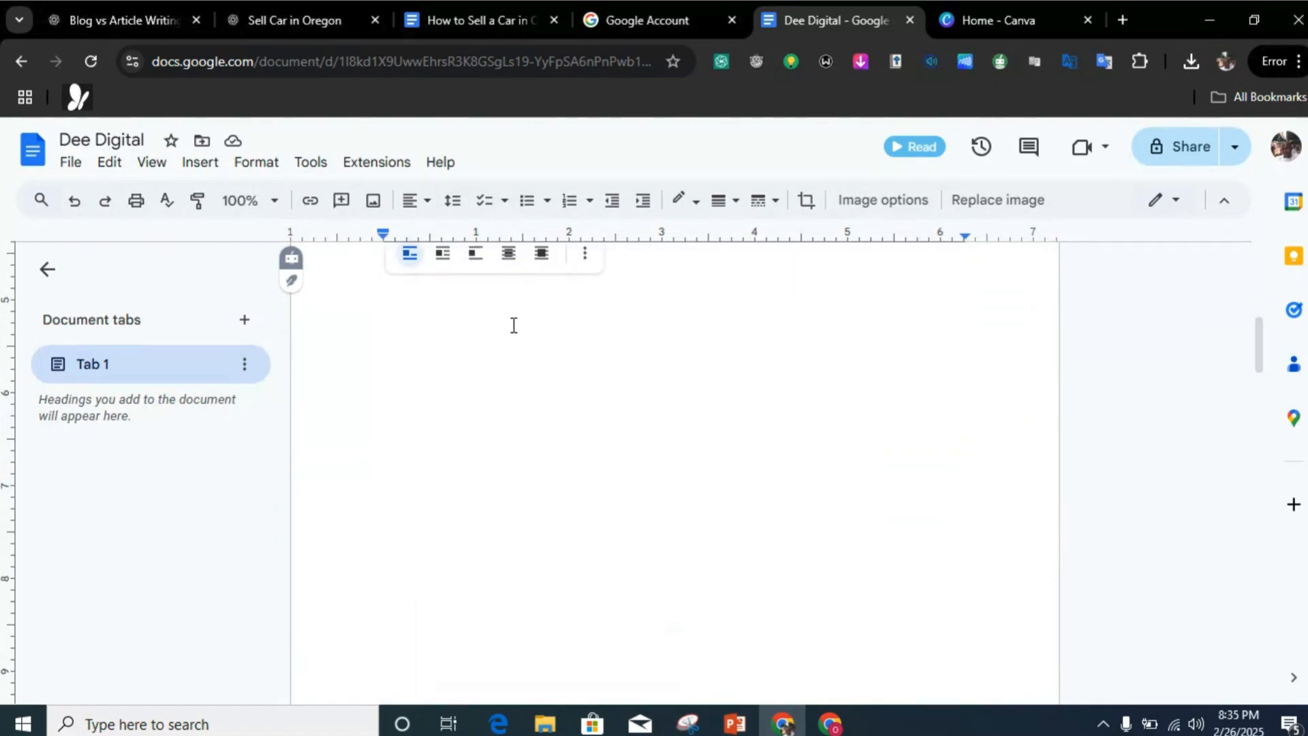
click(606, 428)
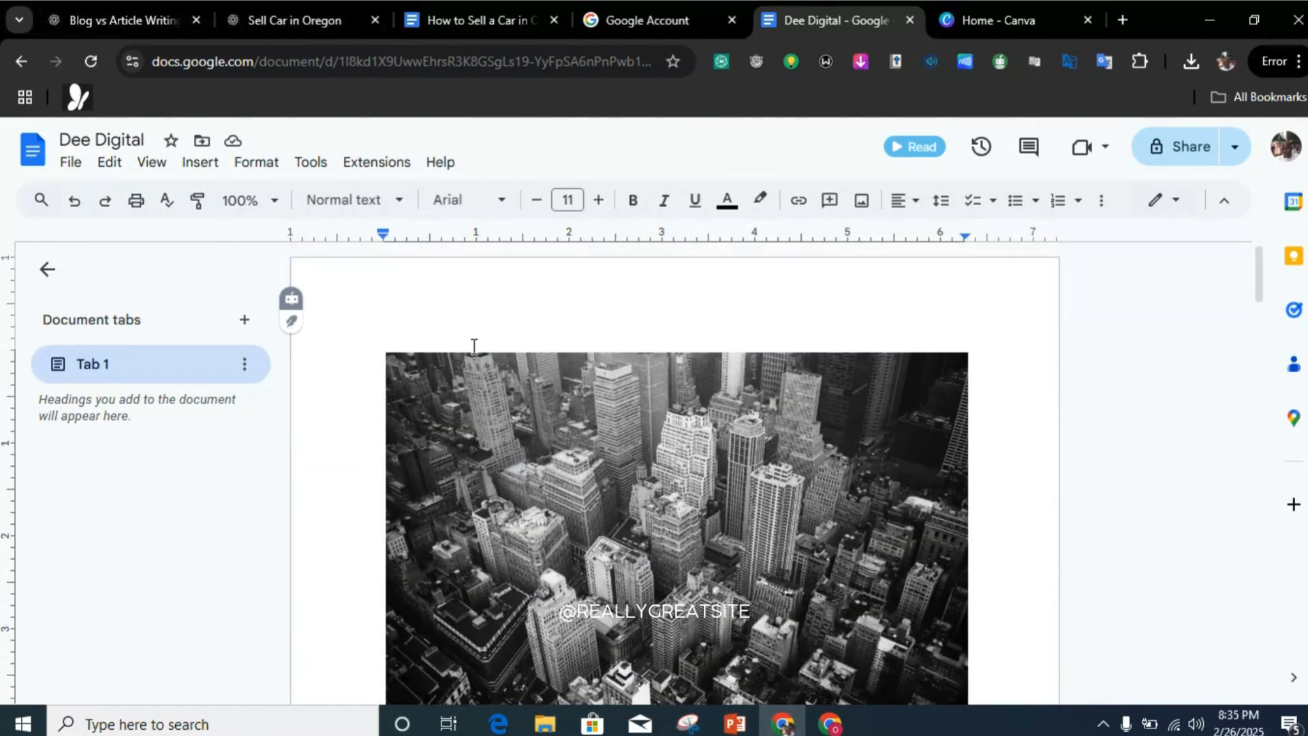
scroll(473, 345, down, 1)
click(465, 314)
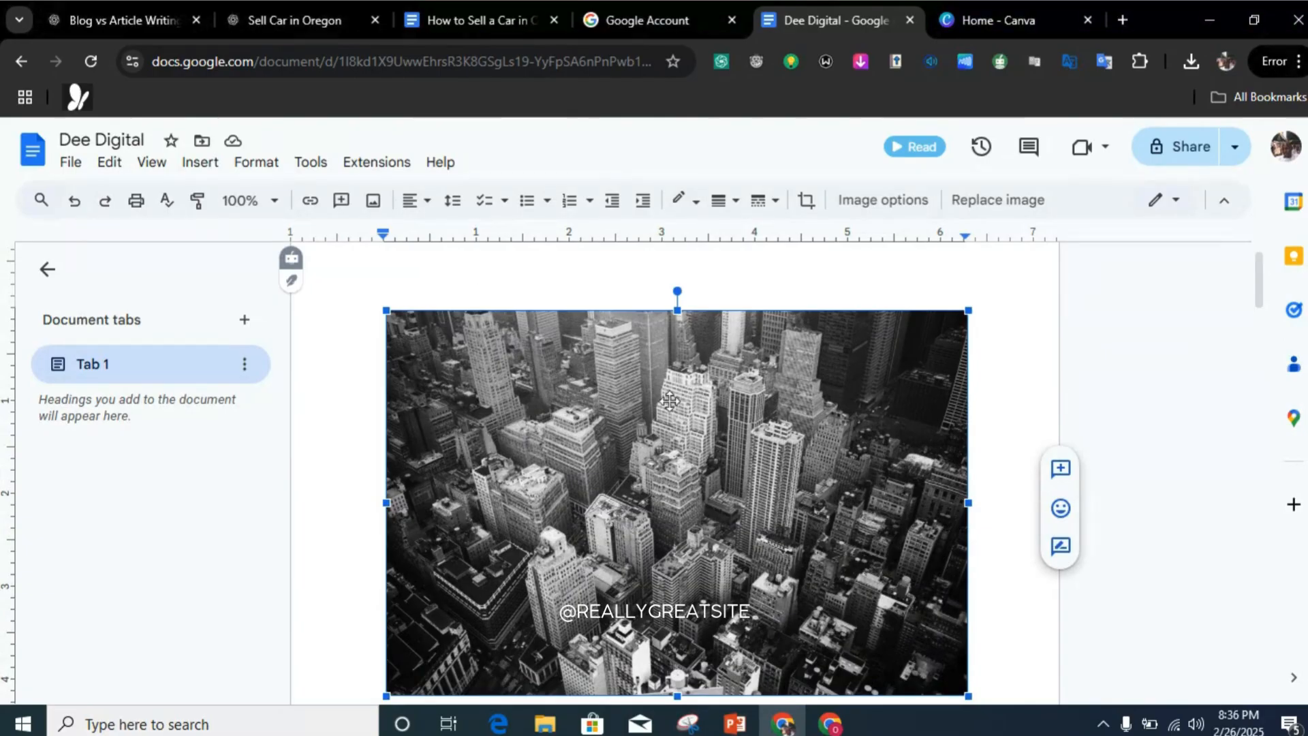
click(675, 306)
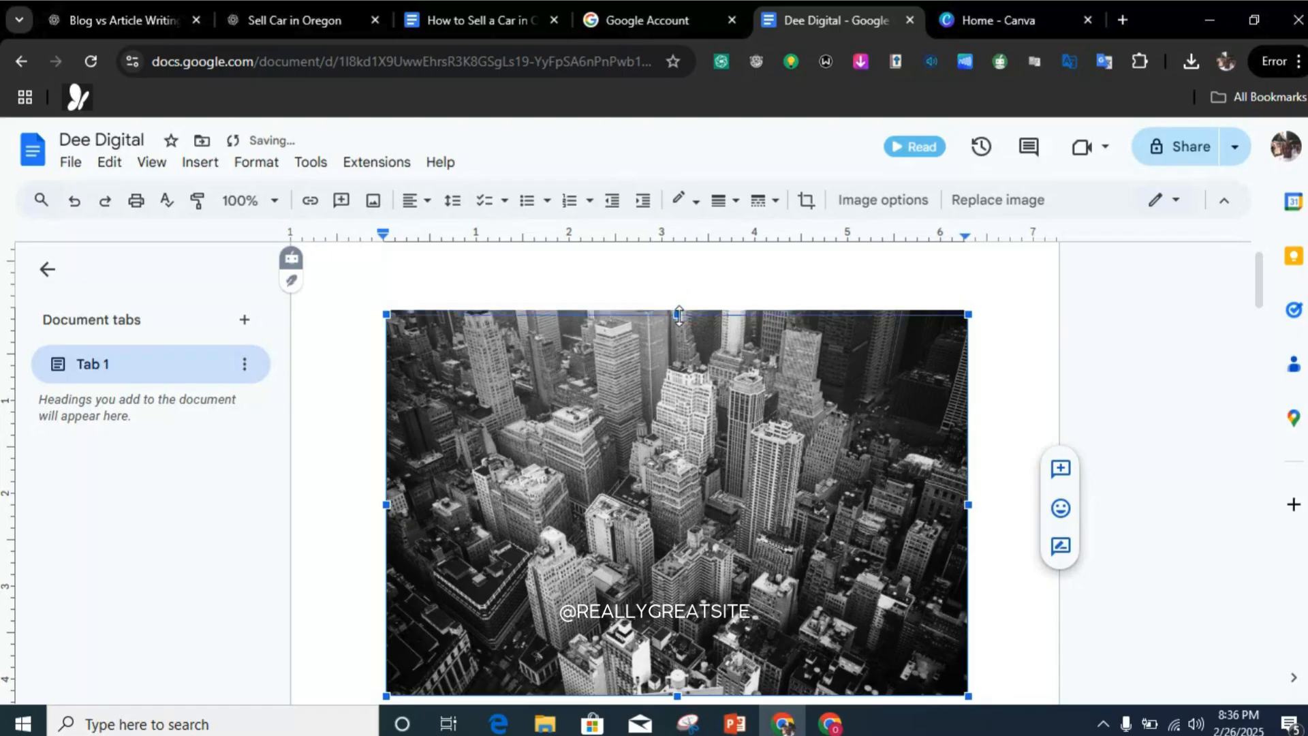
drag(679, 309, 676, 304)
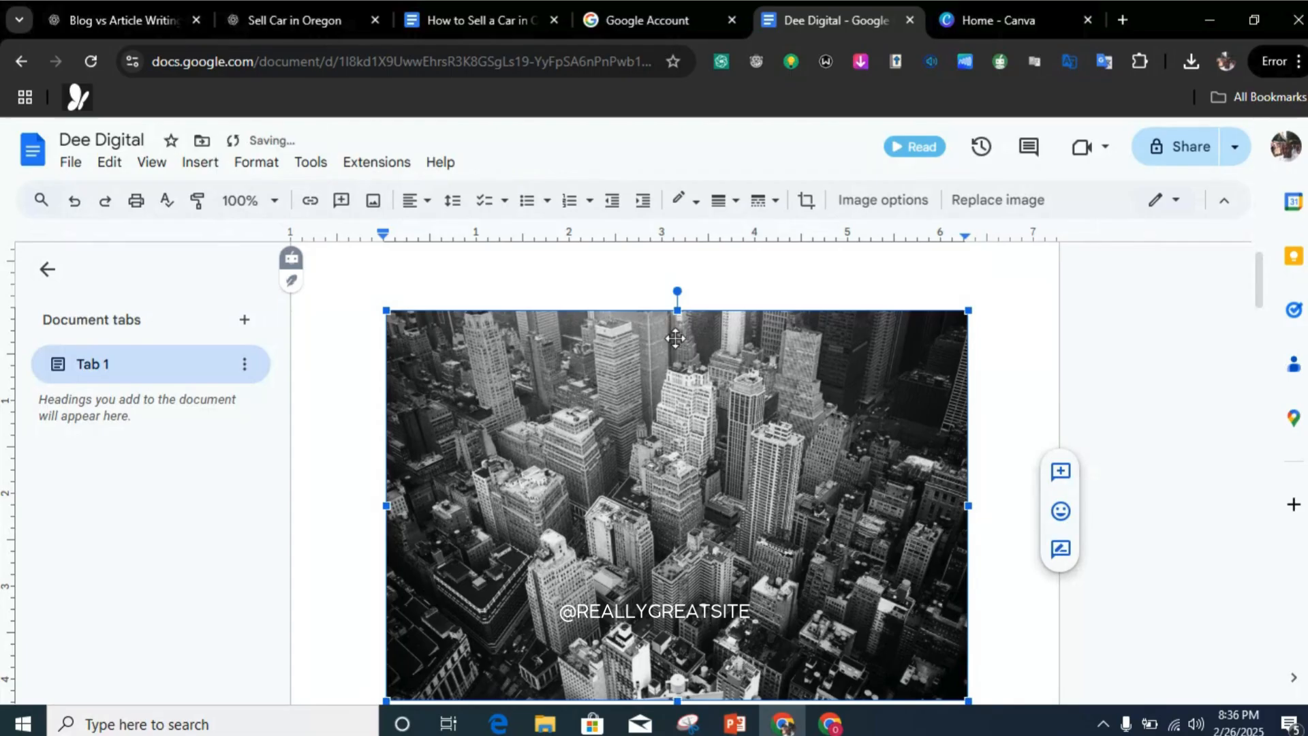
- Crop the black-and-white city photo by shifting the picture down inside its frame
double_click(676, 339)
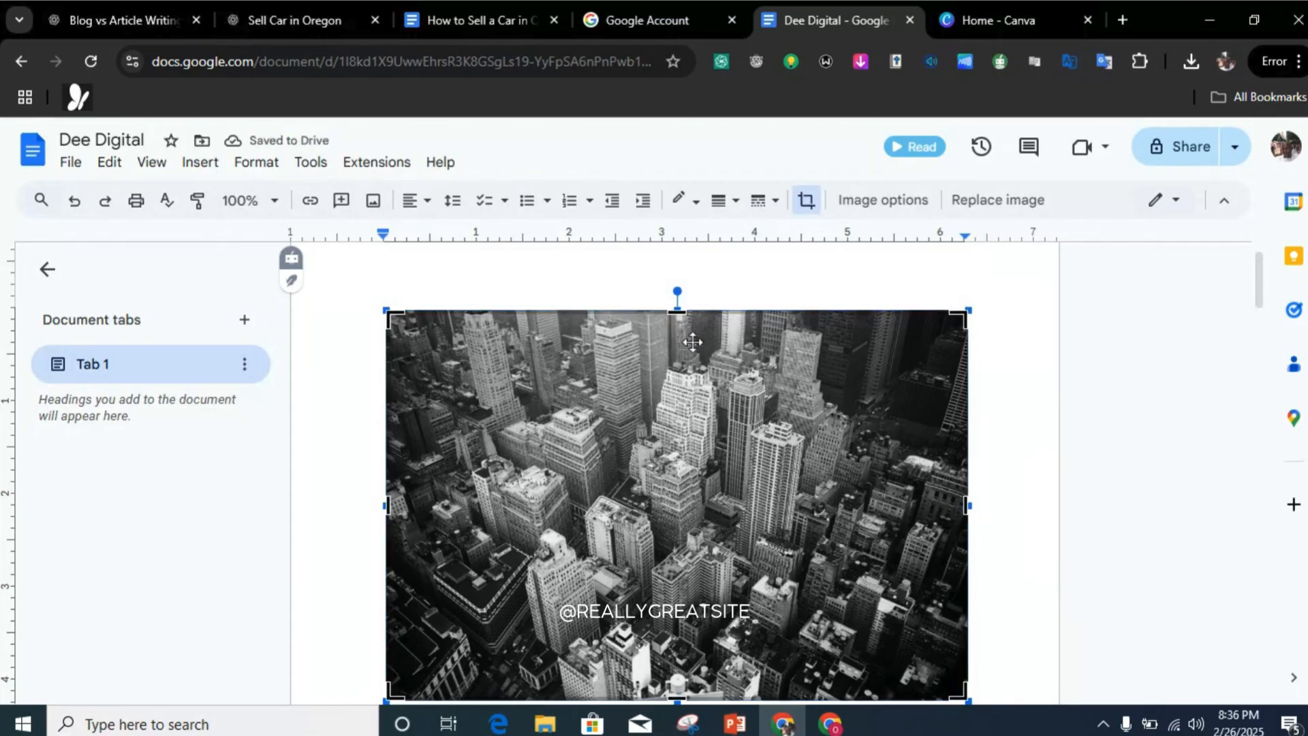
drag(692, 350, 683, 445)
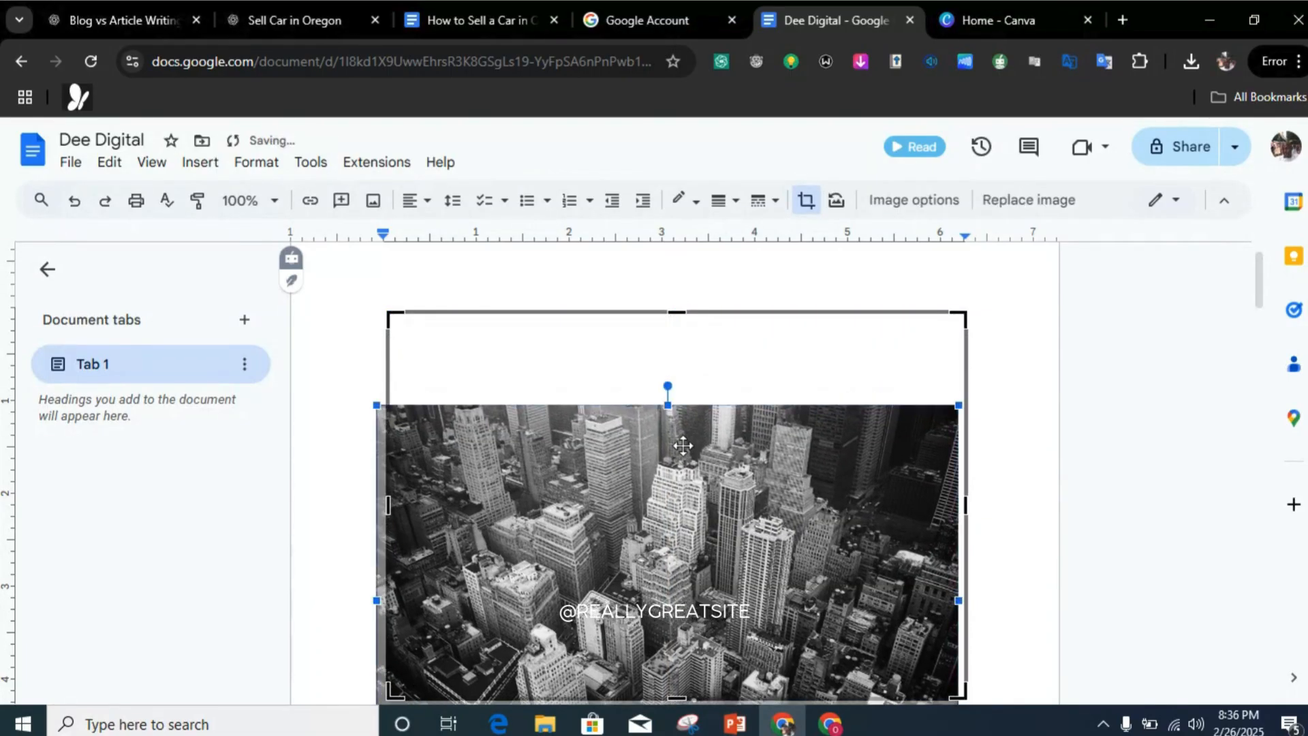
click(545, 290)
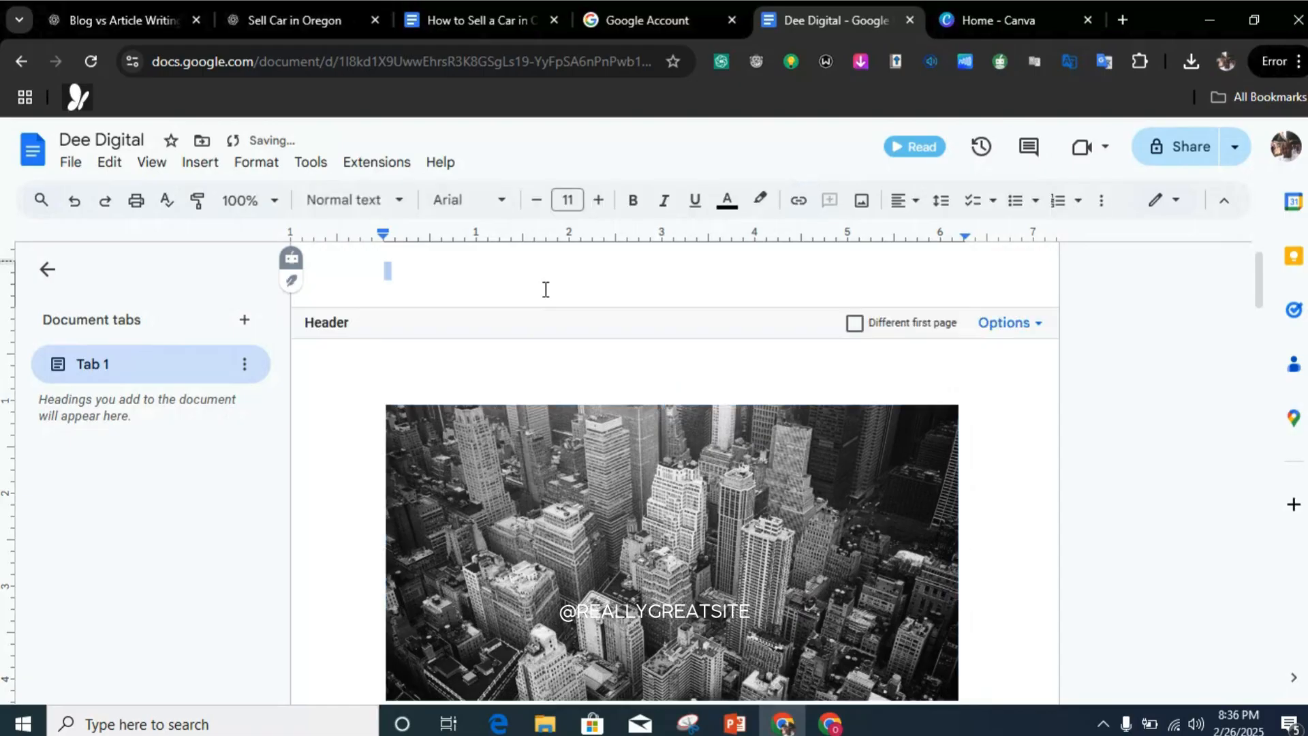
click(505, 362)
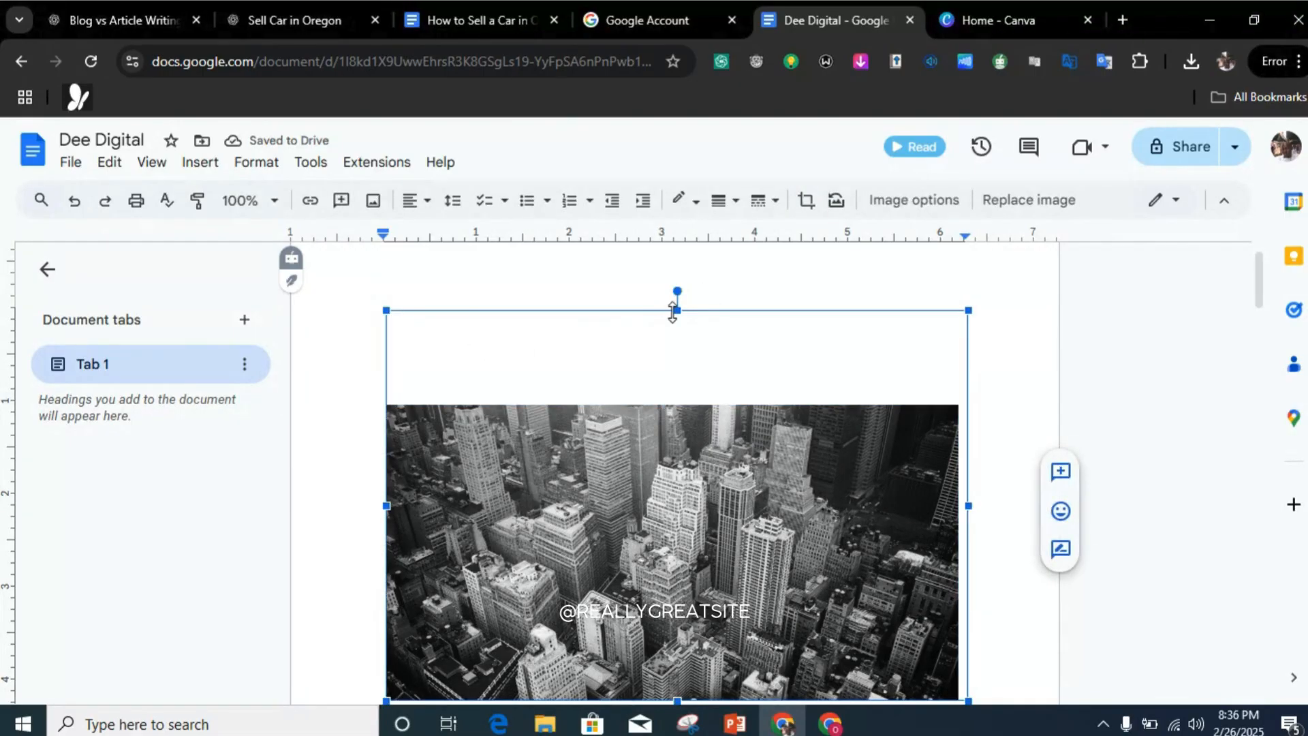
- Resize the frame of the cropped black-and-white photo vertically, and shrink it proportionally from its corner
drag(678, 307, 680, 378)
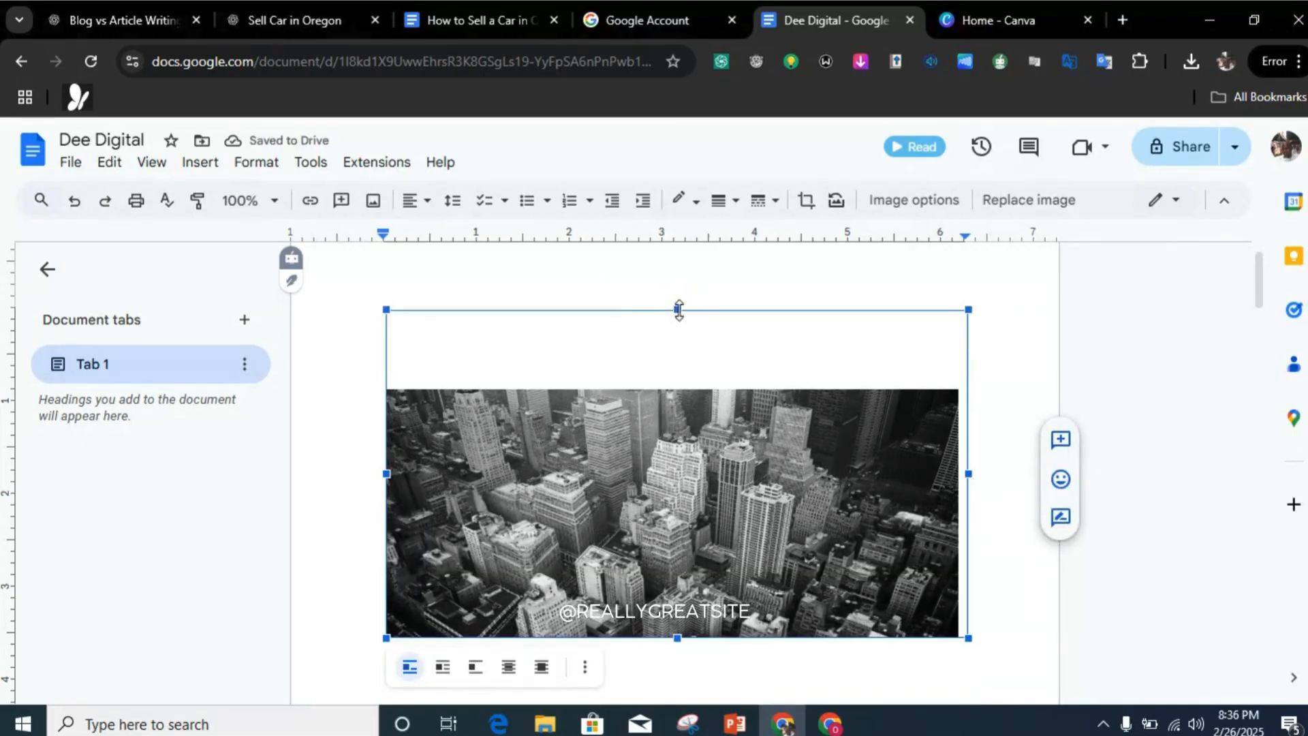
drag(679, 308, 680, 248)
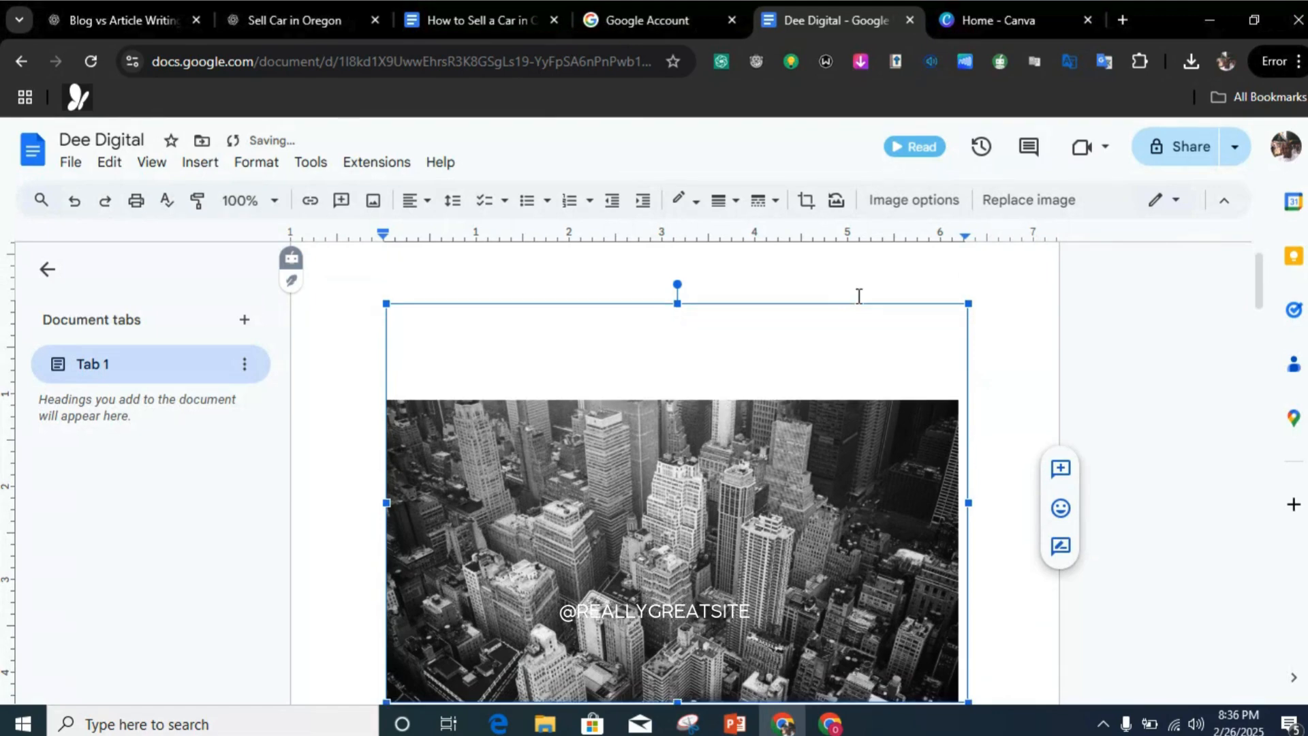
click(1028, 300)
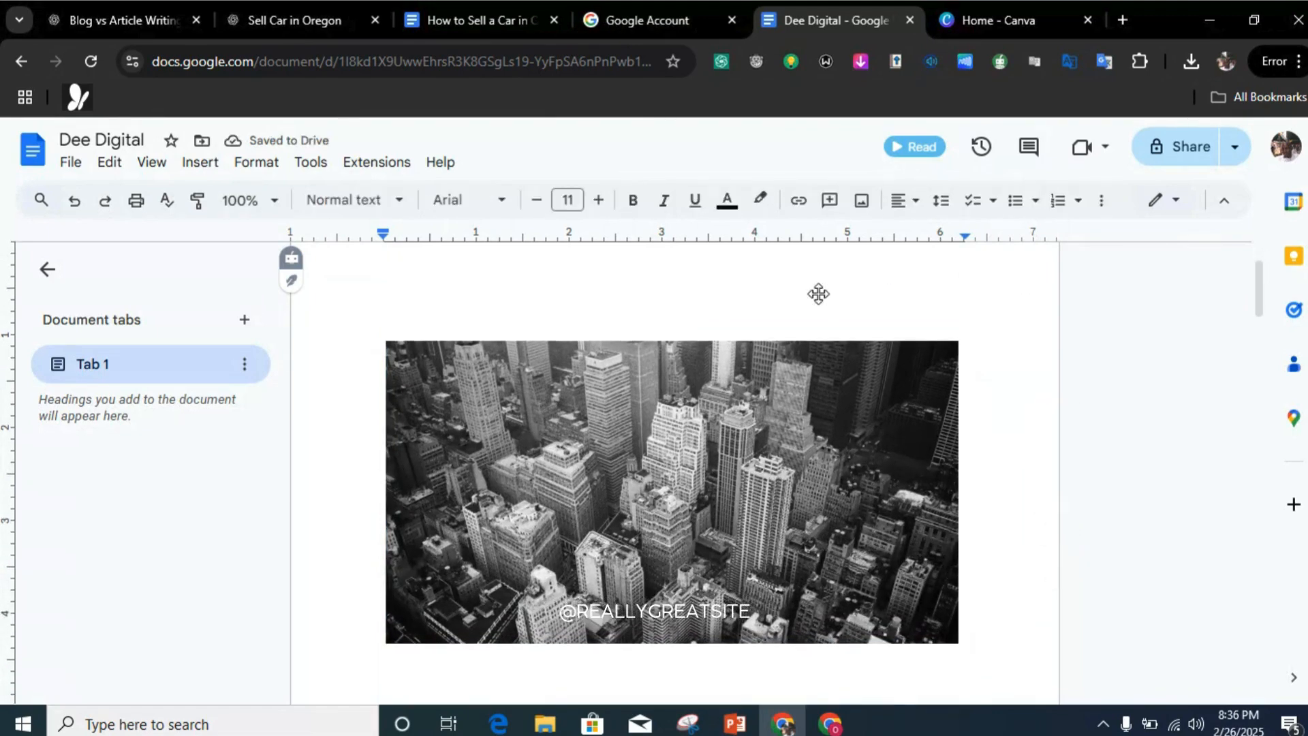
click(818, 294)
click(1008, 276)
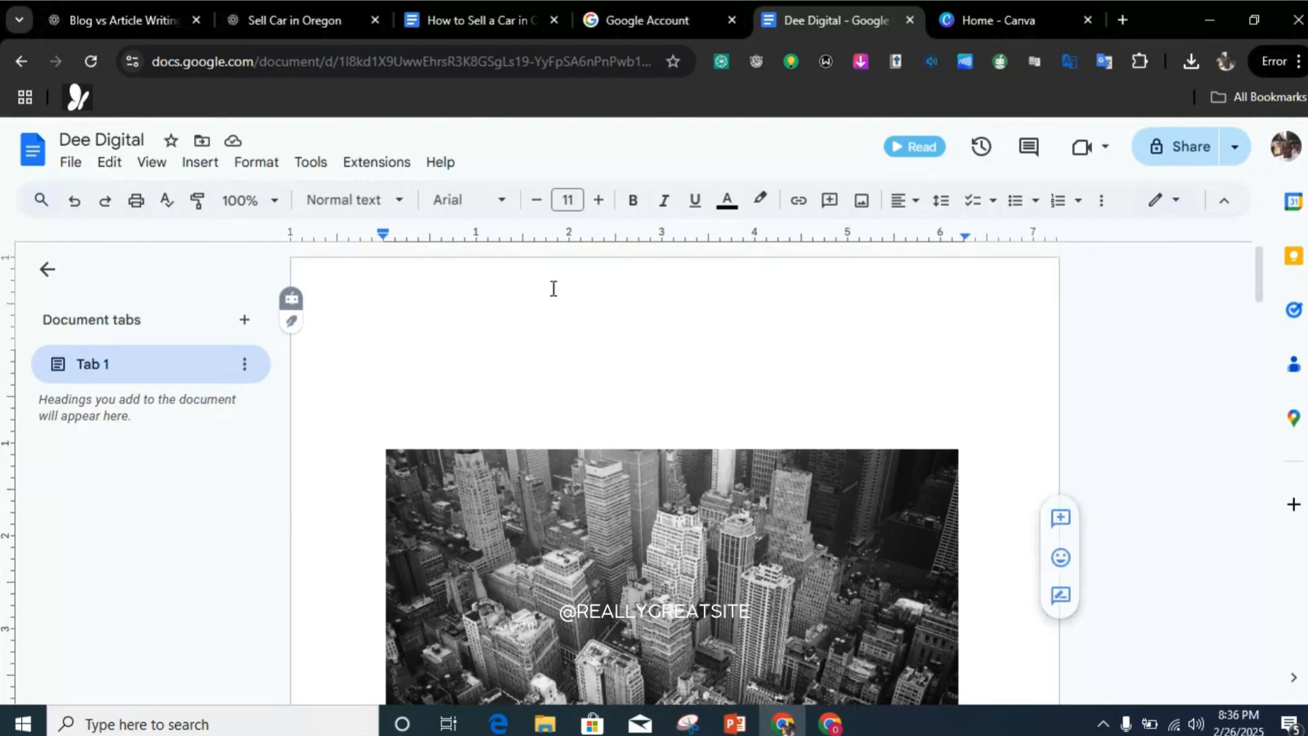
click(404, 342)
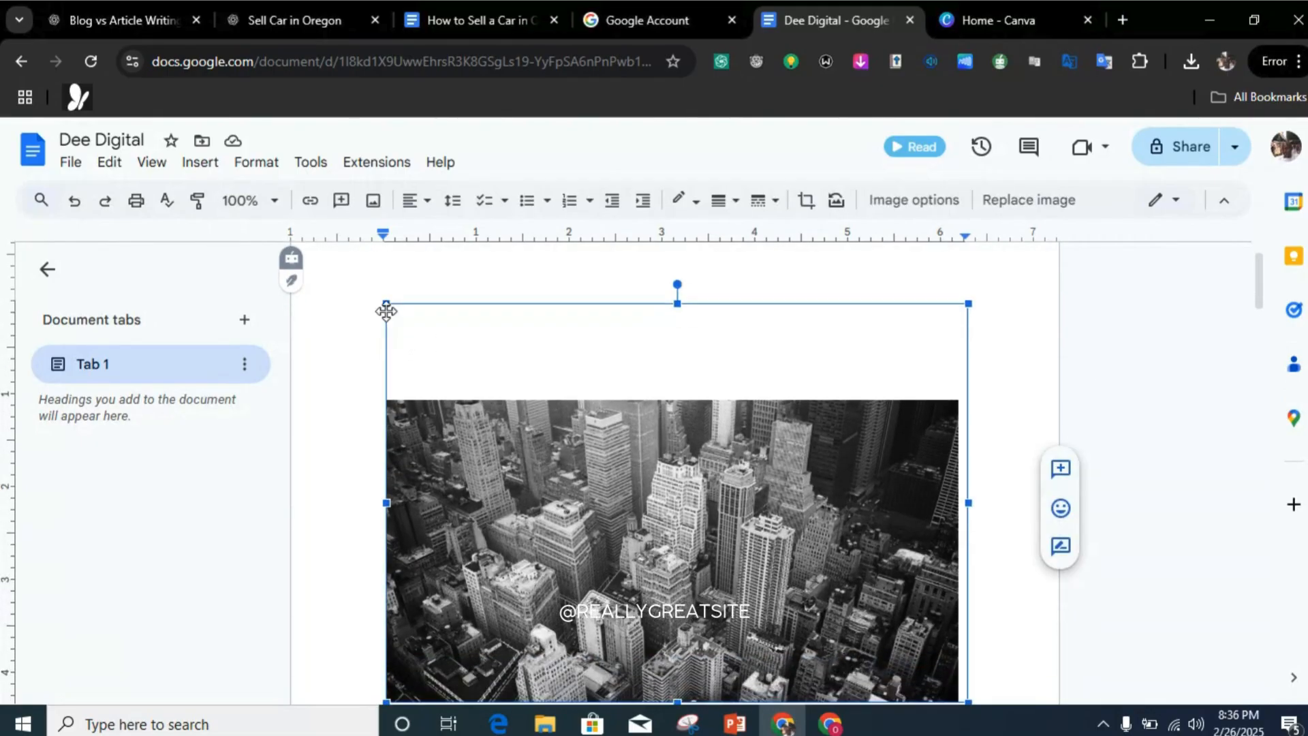
drag(386, 310, 426, 382)
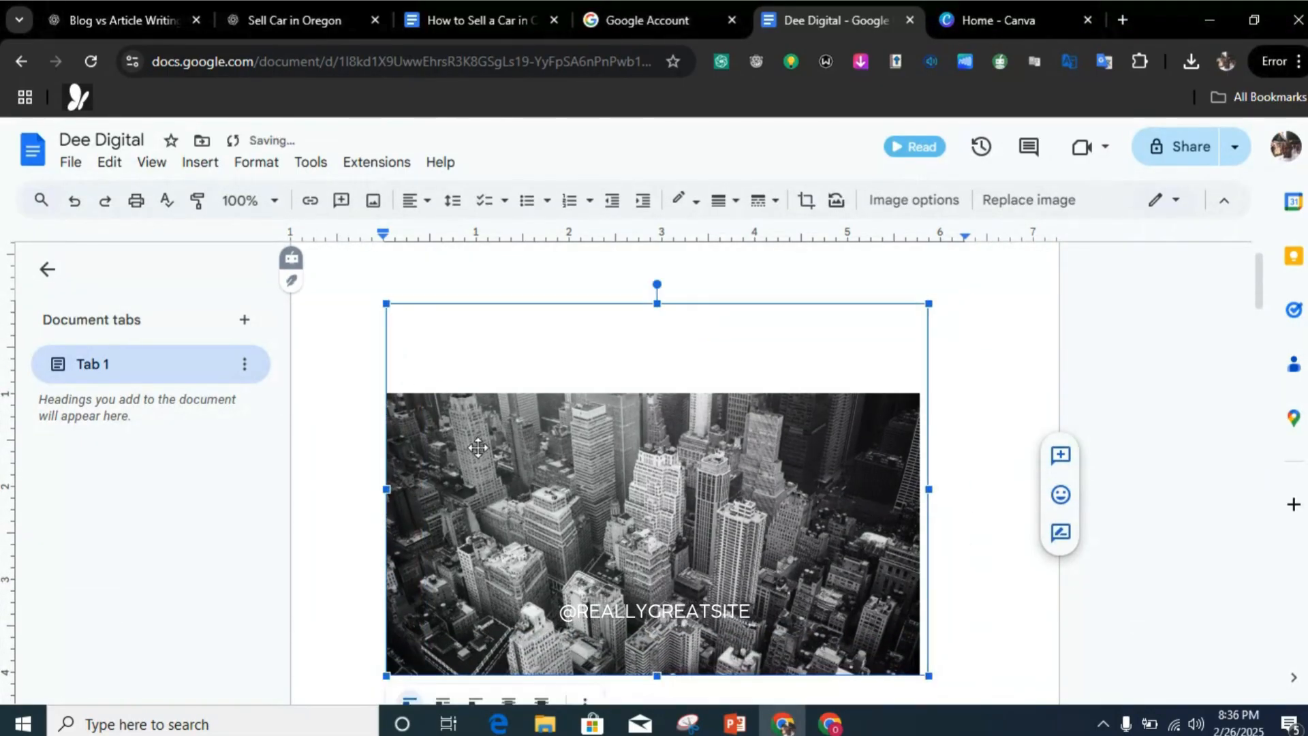
- Replace the black-and-white city photo on the first page with the text "Dee Digital"
key(Delete)
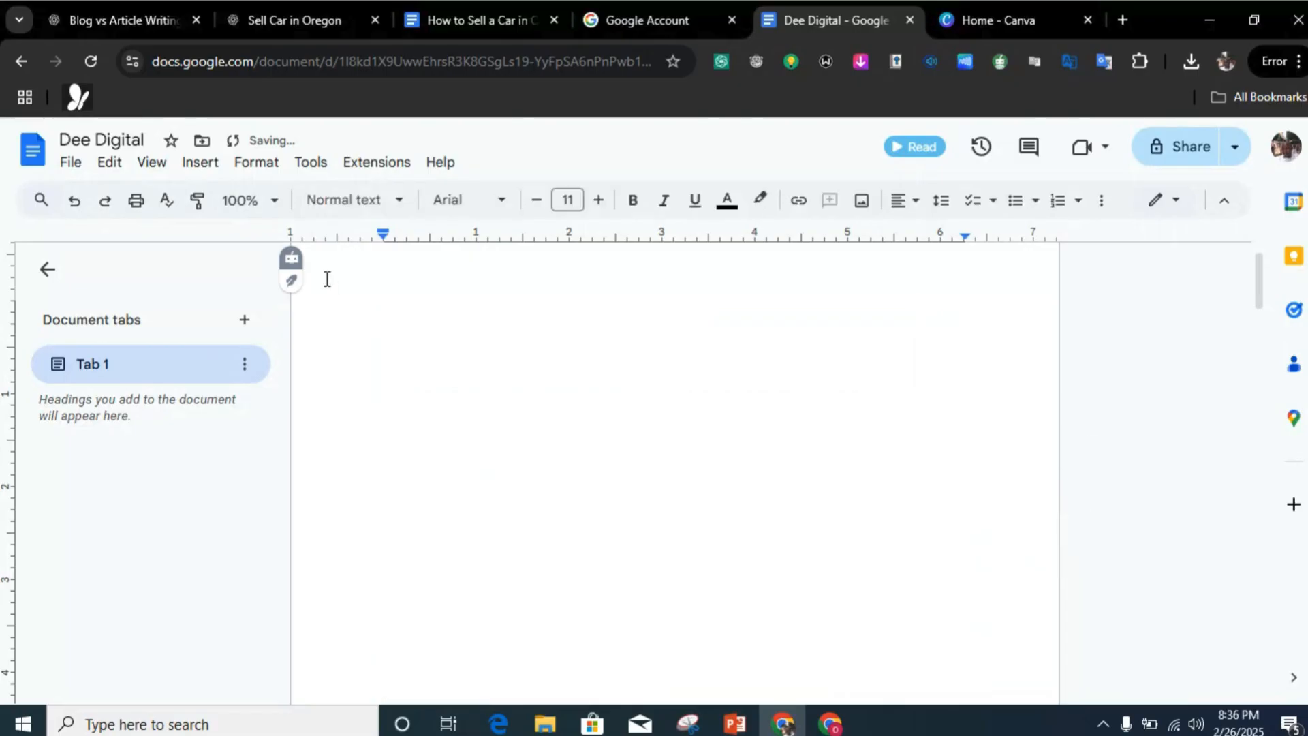
text(Th)
key(BackSpace)
key(BackSpace)
key(BackSpace)
text(De digital)
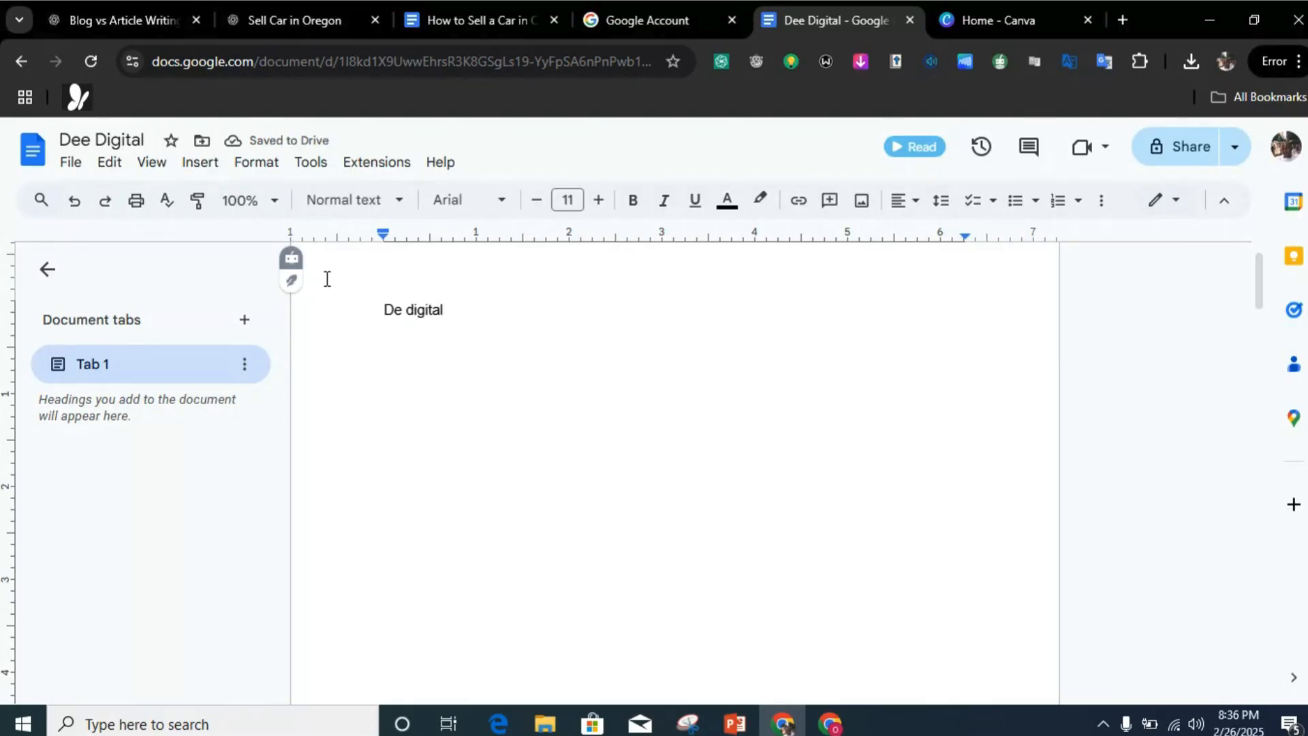
key(BackSpace)
key(BackSpace)
key(BackSpace)
text(e )
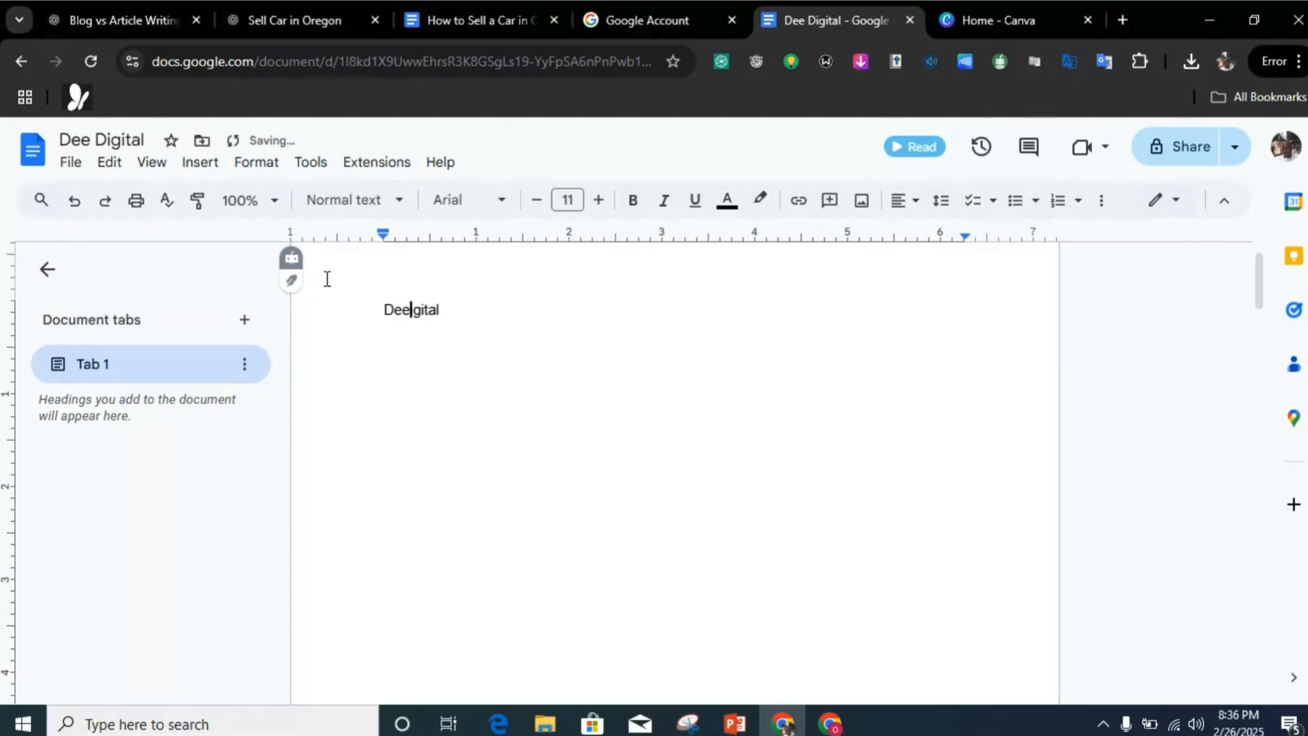
text(d)
key(BackSpace)
text(Di)
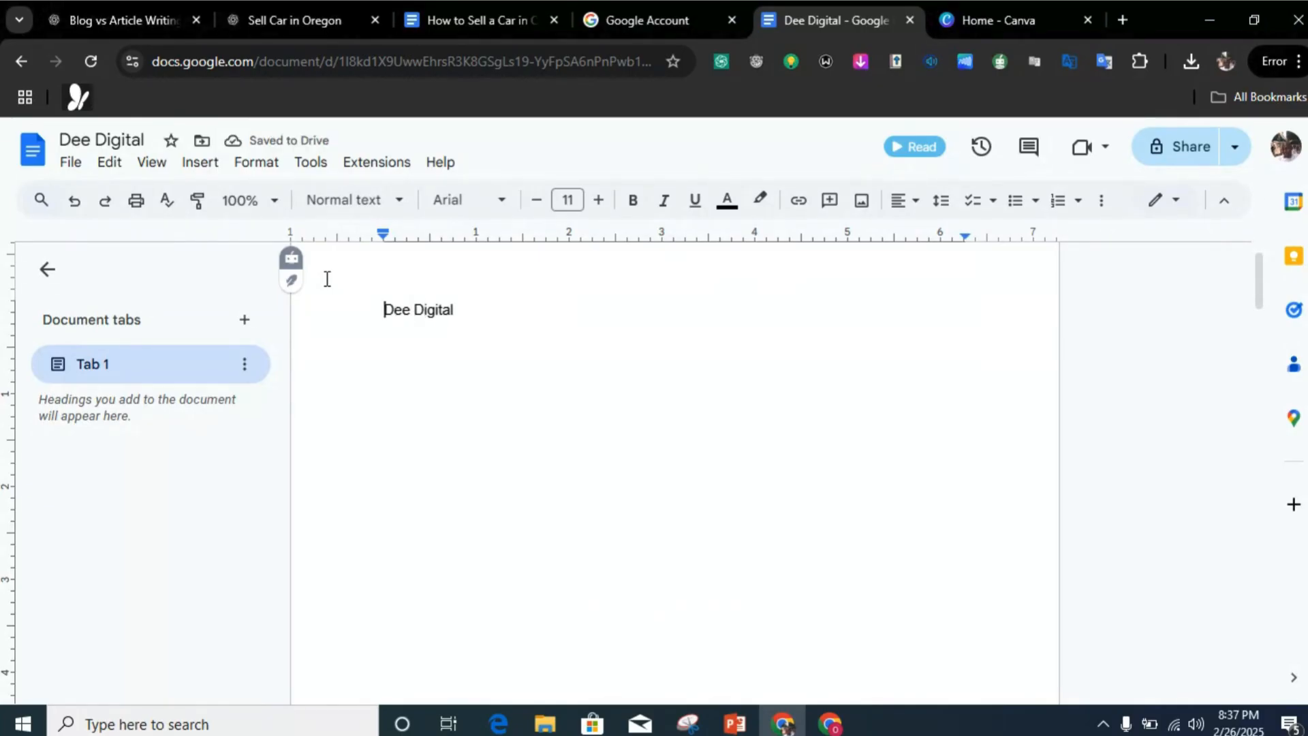
- Centre the Dee Digital title and format it in bold Merriweather
key(ctrl+shift+e)
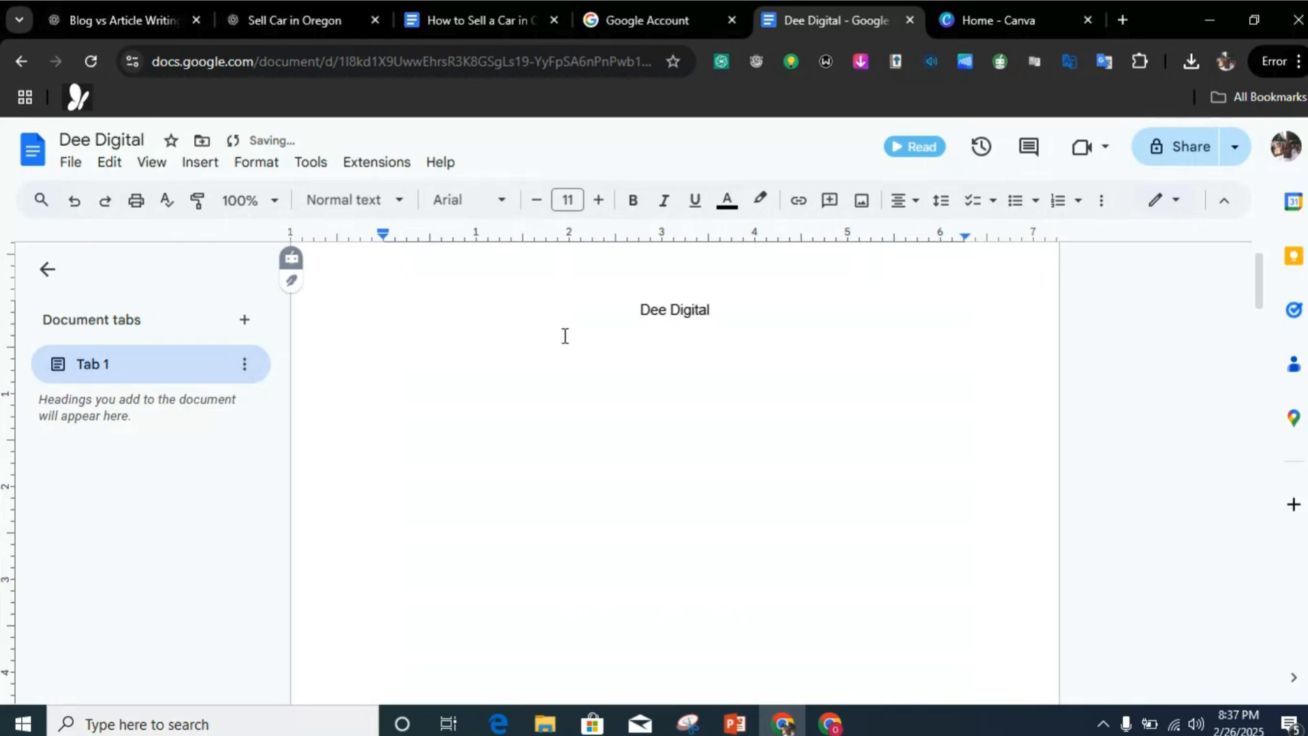
key(ctrl+a)
key(ctrl+b)
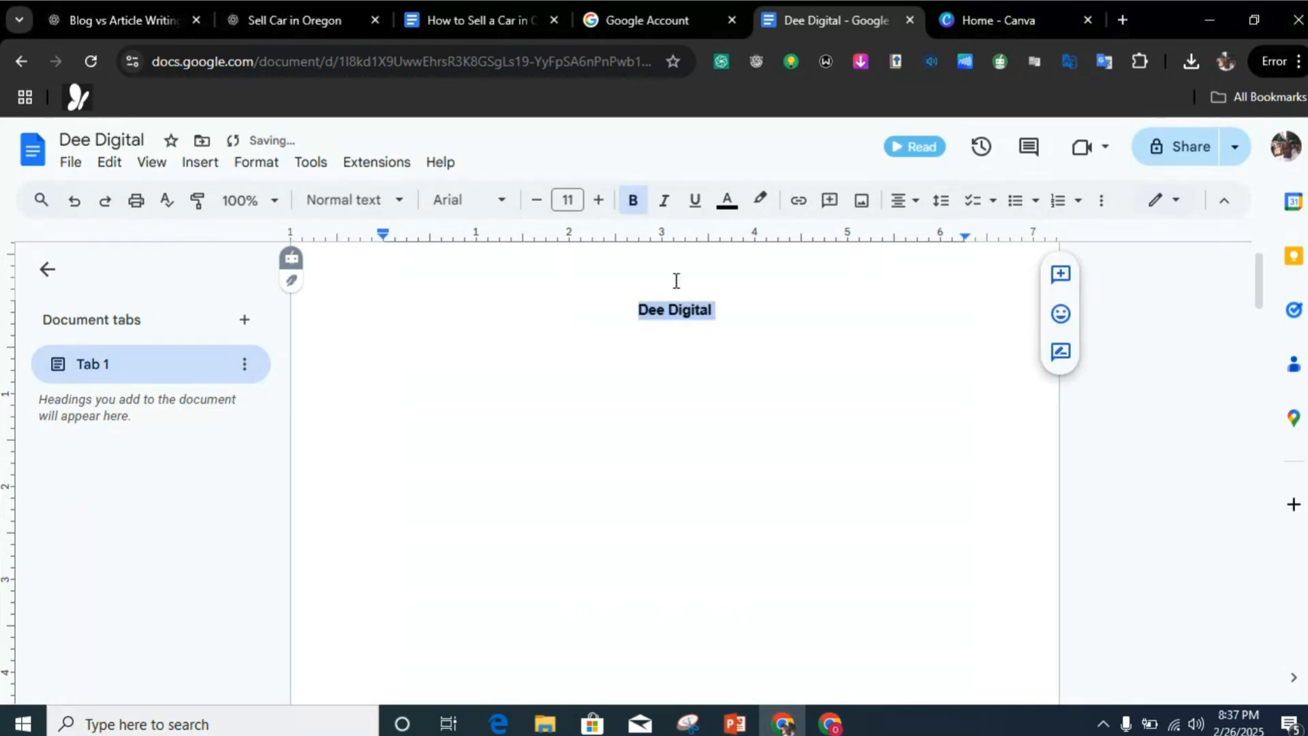
click(505, 201)
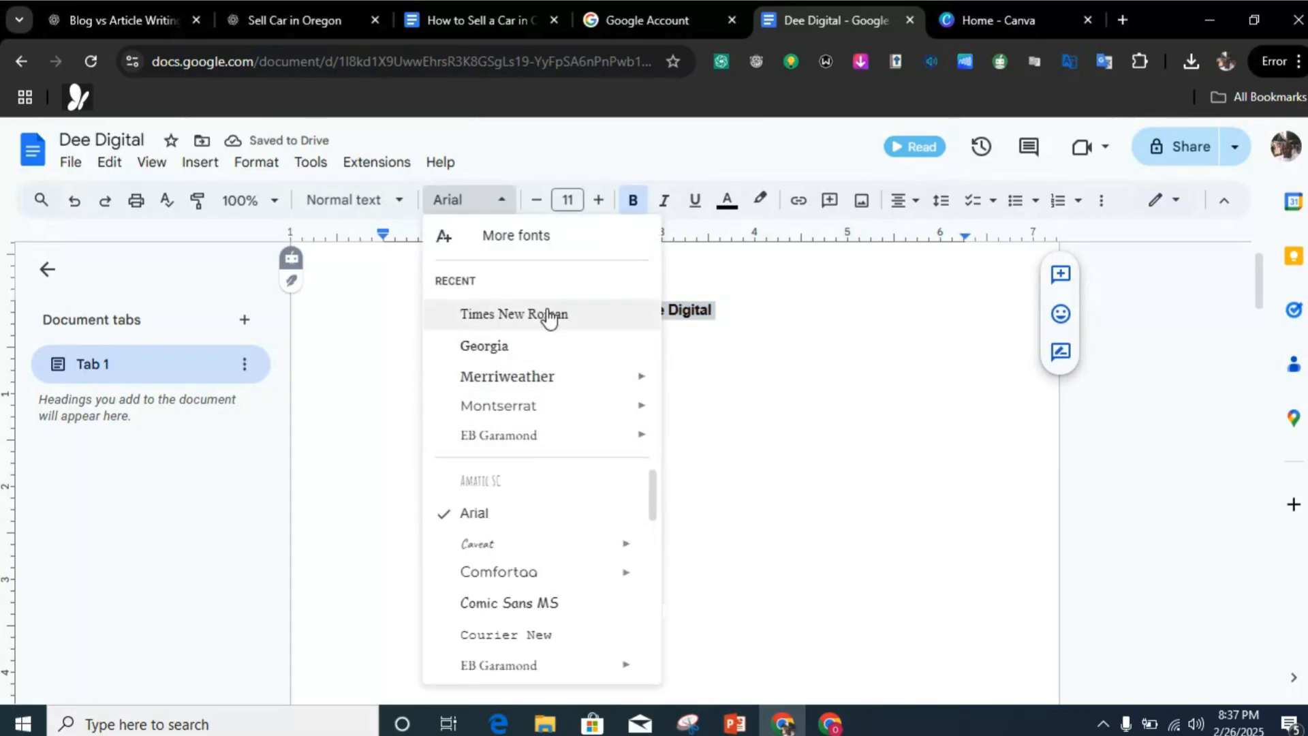
click(539, 386)
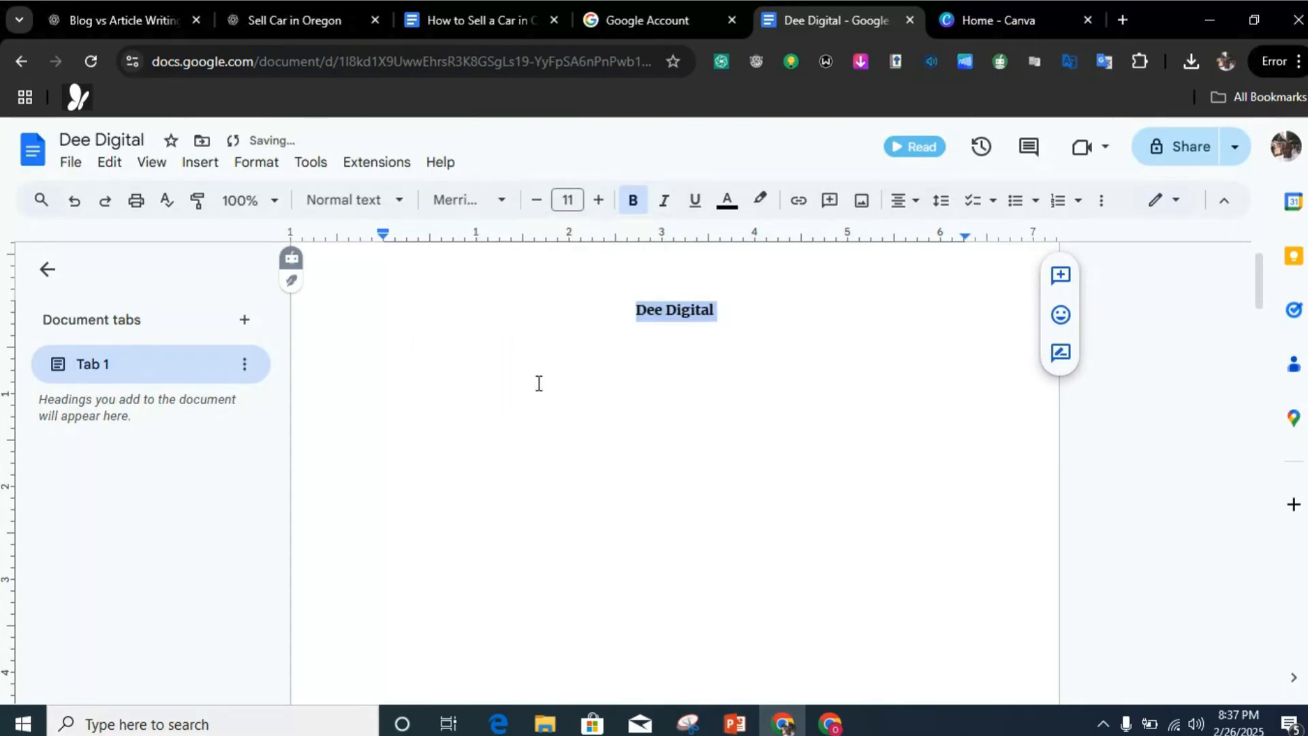
- Increase the font size of the Dee Digital title to 29
click(595, 204)
click(595, 205)
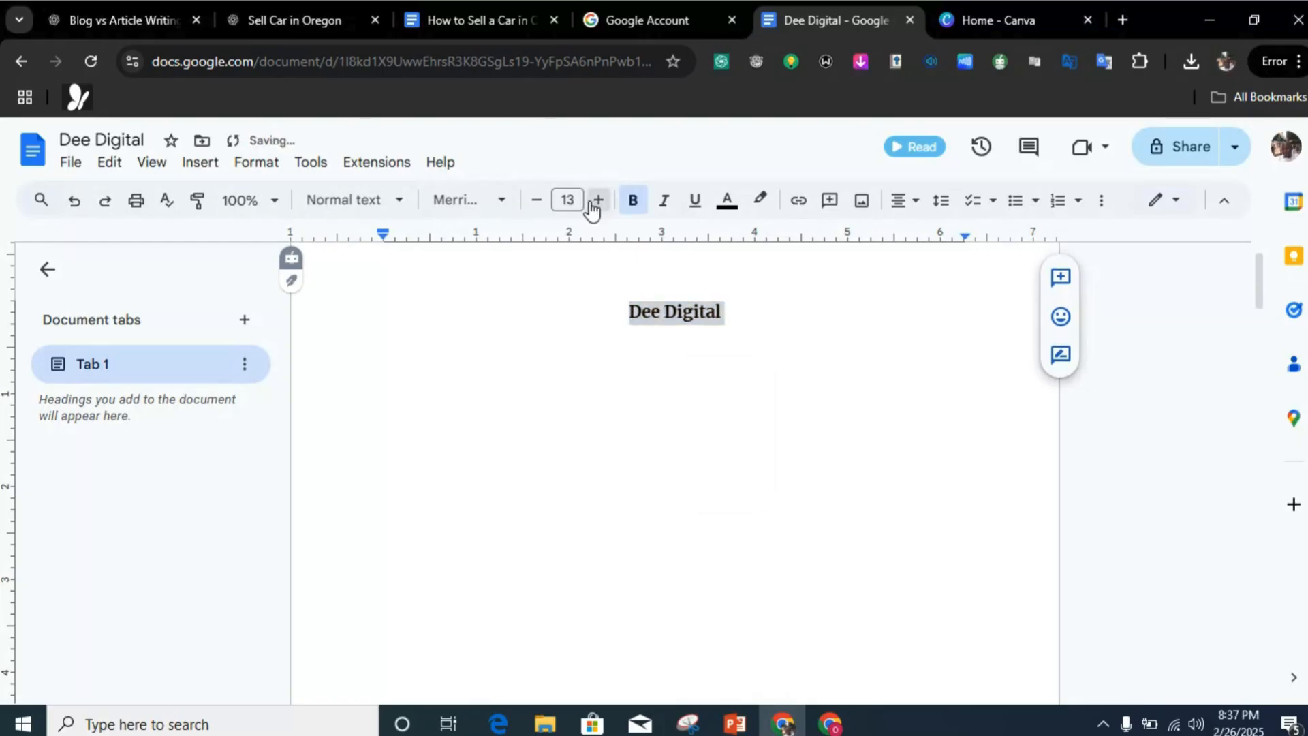
click(593, 206)
click(593, 208)
click(592, 208)
click(590, 208)
click(590, 208)
click(588, 207)
click(588, 207)
click(588, 207)
click(588, 207)
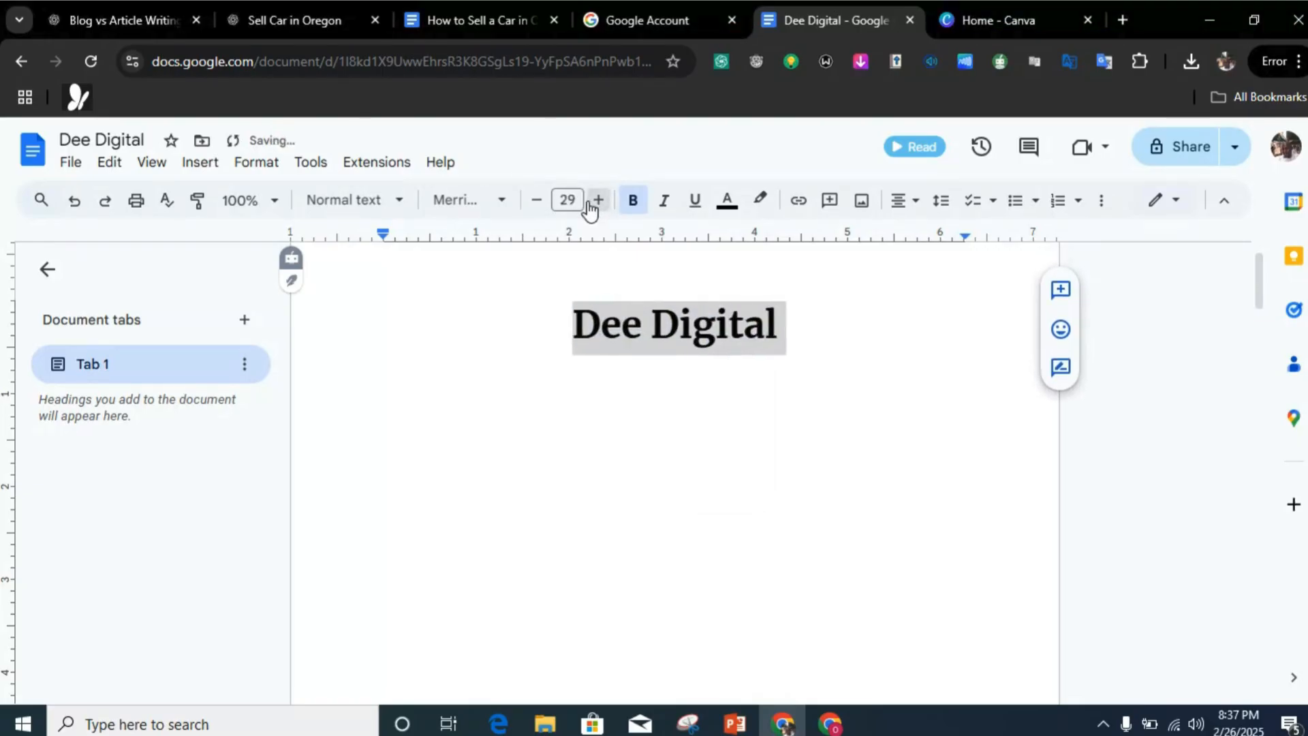
- Increase the Dee Digital title's font size to 32 and change its text colour to red
click(590, 207)
click(590, 207)
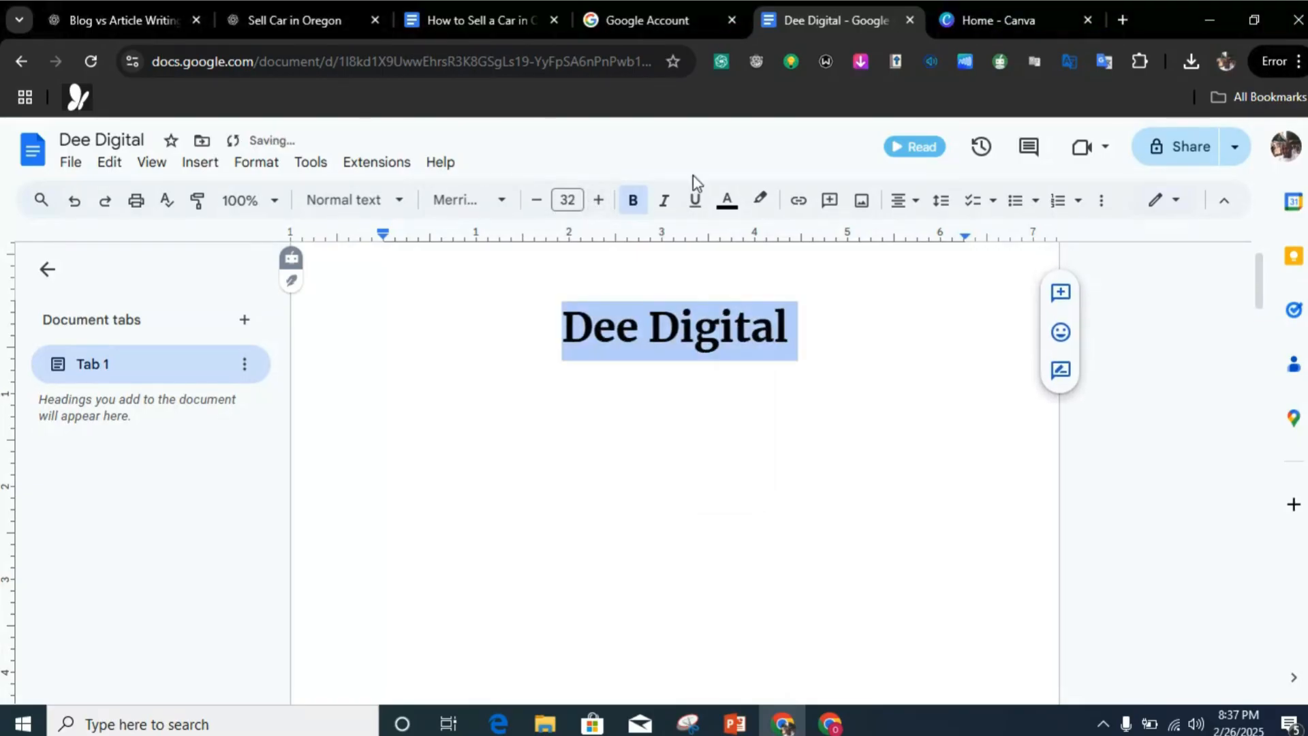
click(727, 203)
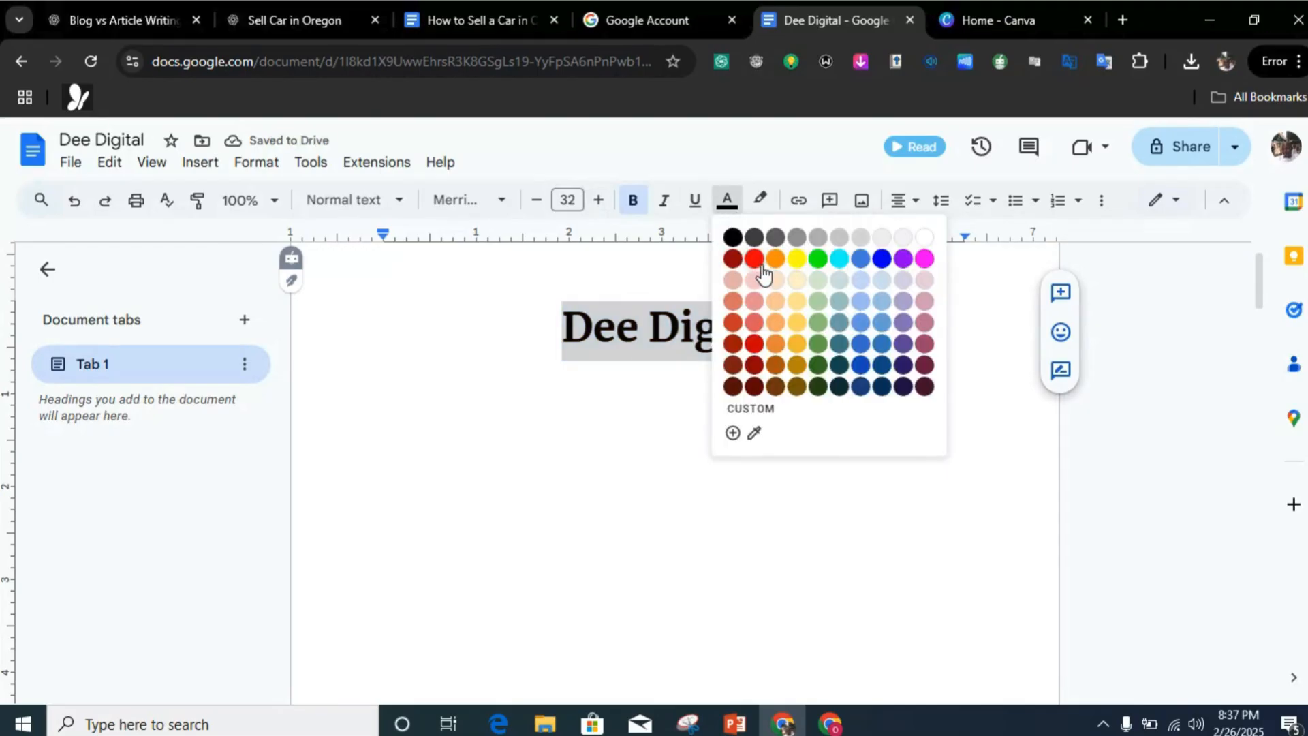
click(764, 271)
click(796, 365)
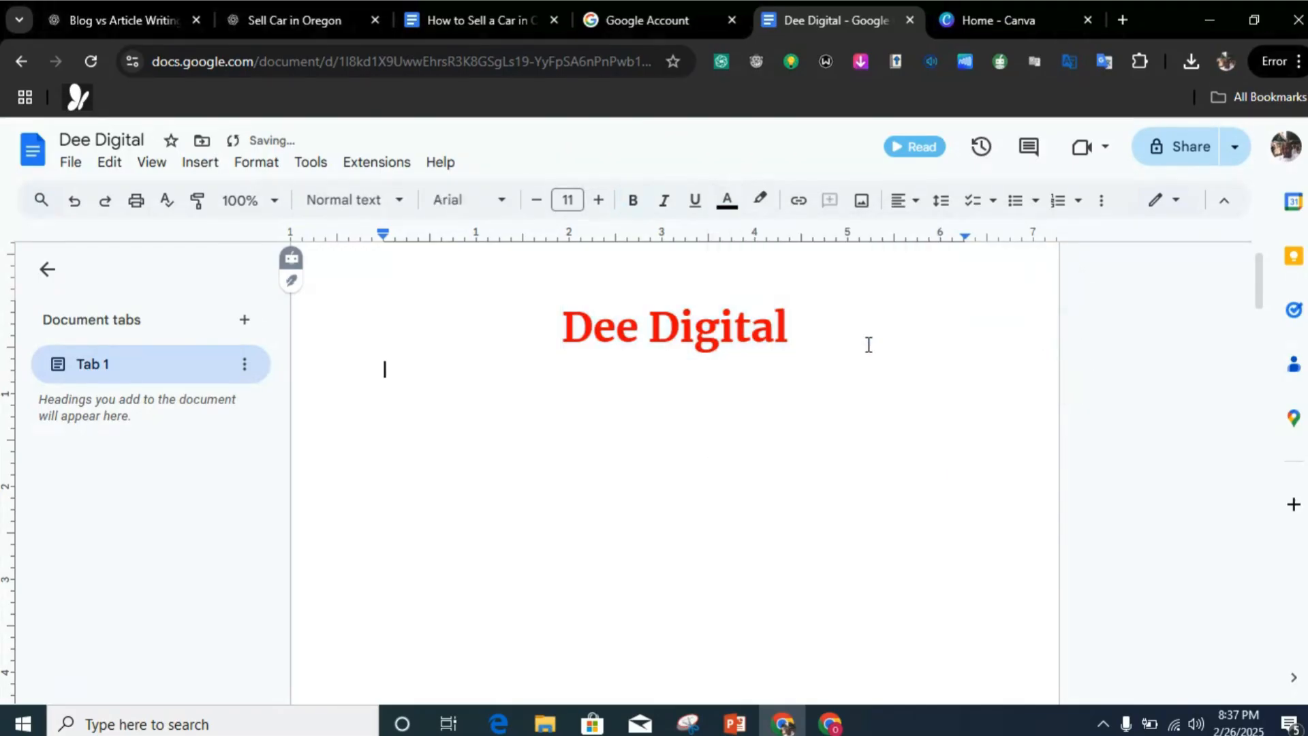
- Insert the black-and-white city photo from the computer's Downloads folder directly after the Dee Digital title
click(805, 323)
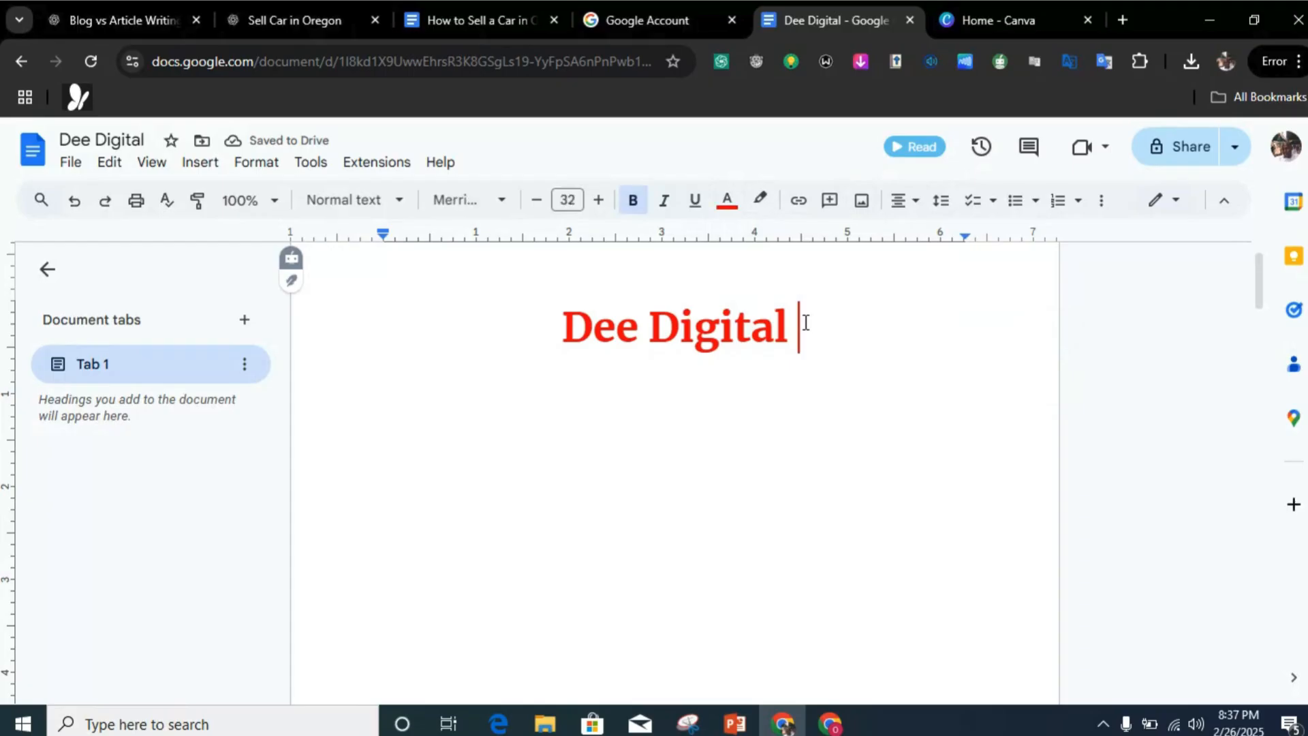
click(862, 199)
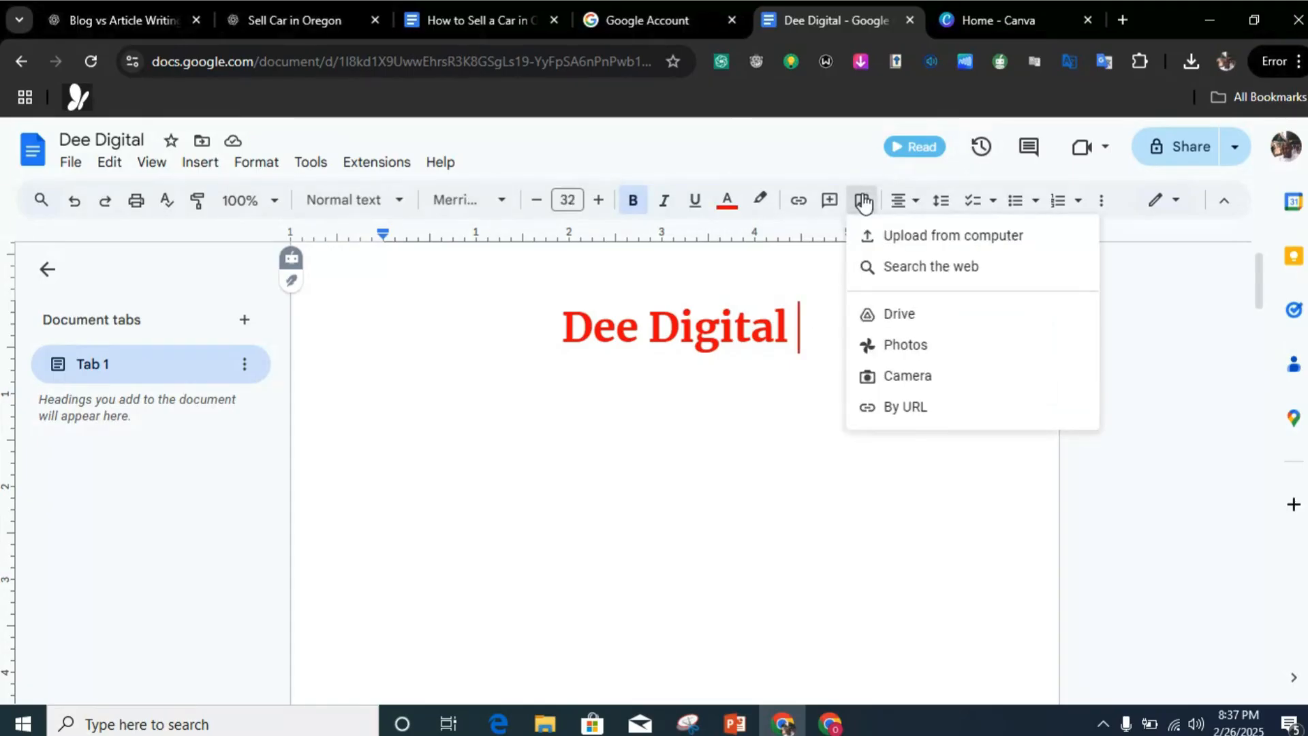
click(880, 238)
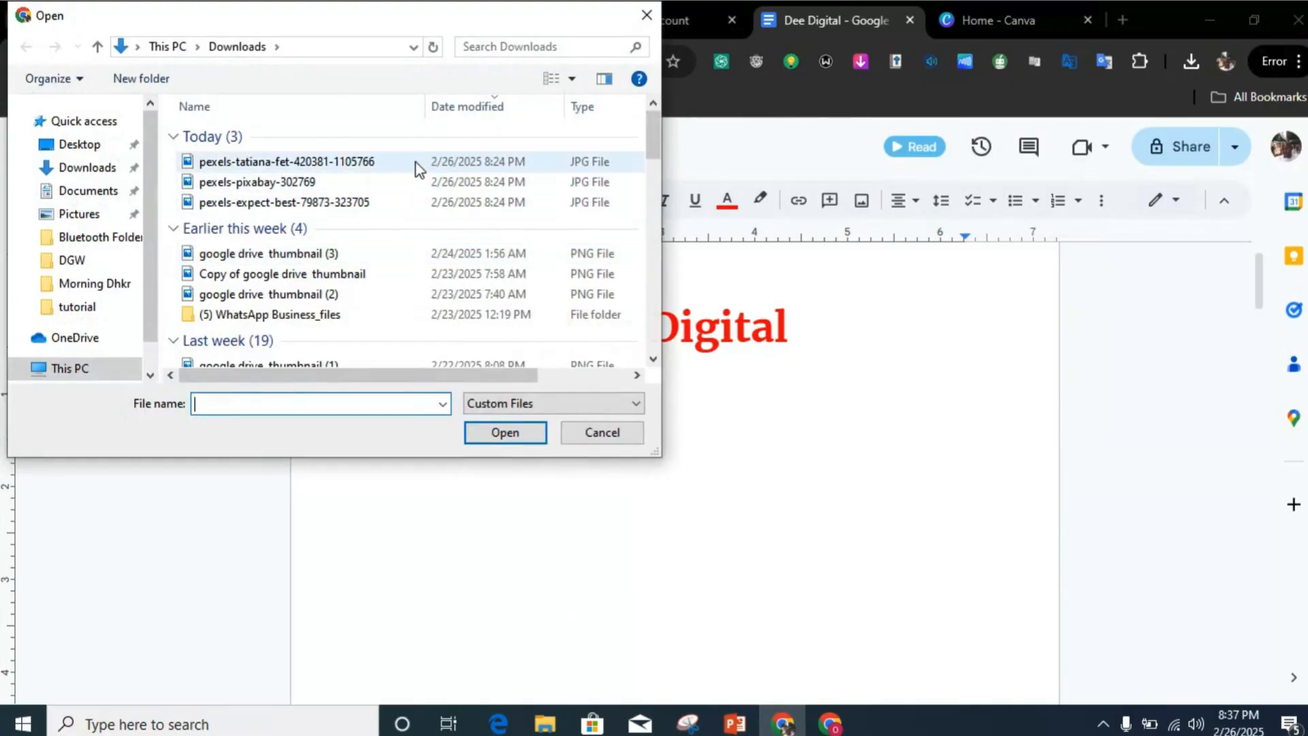
double_click(417, 163)
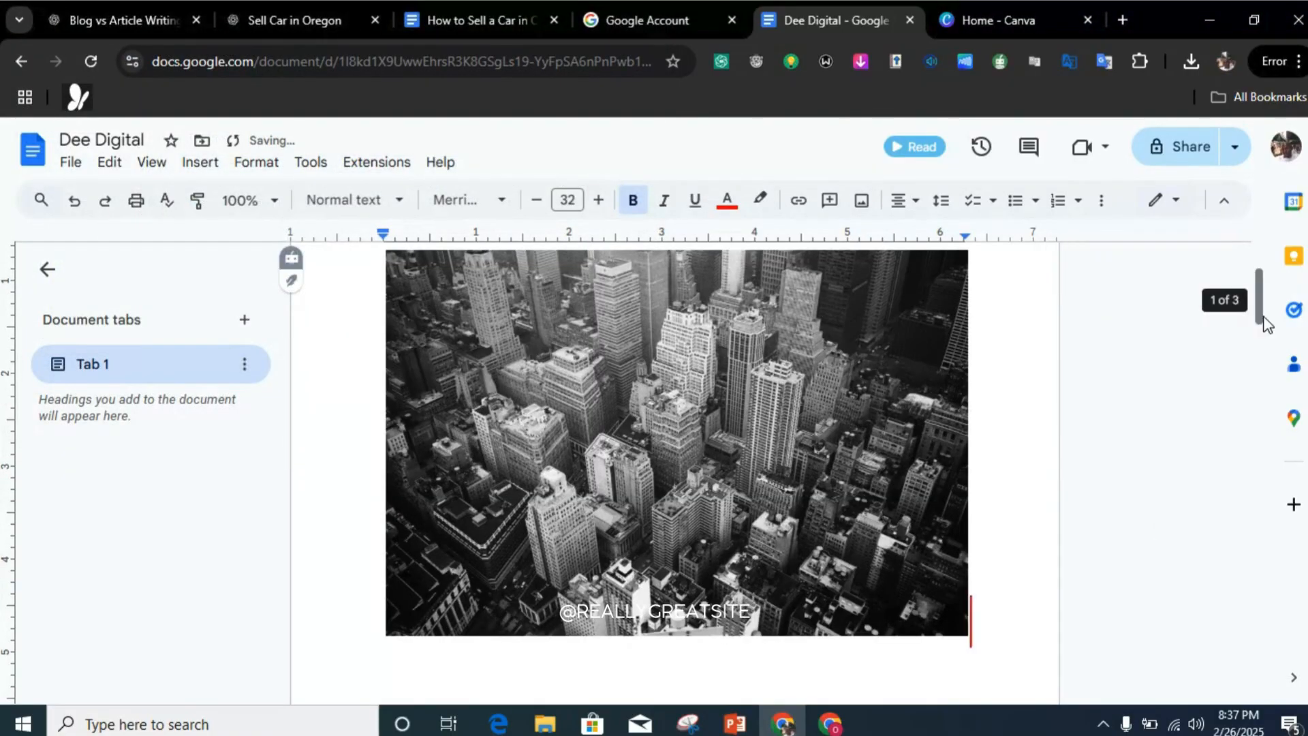
scroll(1262, 310, up, 1)
scroll(1262, 310, up, 2)
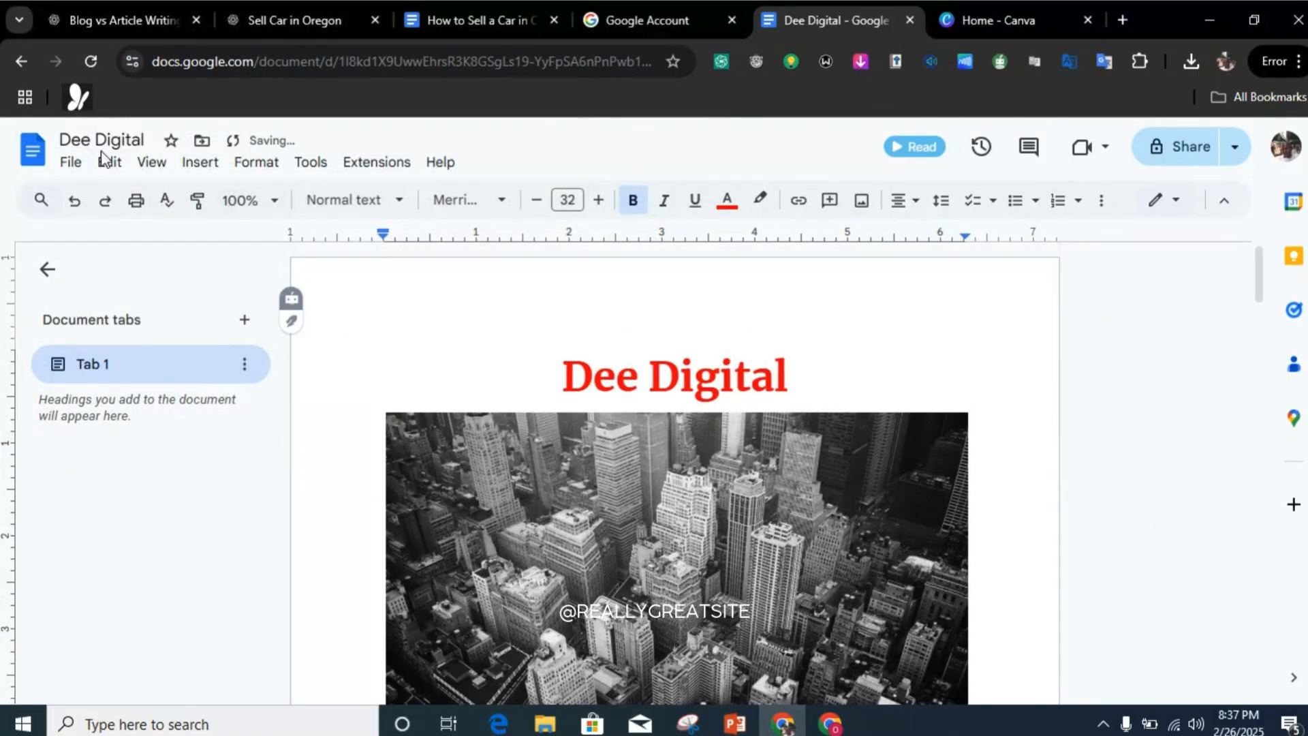
- Download the Dee Digital document as a PDF
click(85, 174)
mouse_move(158, 368)
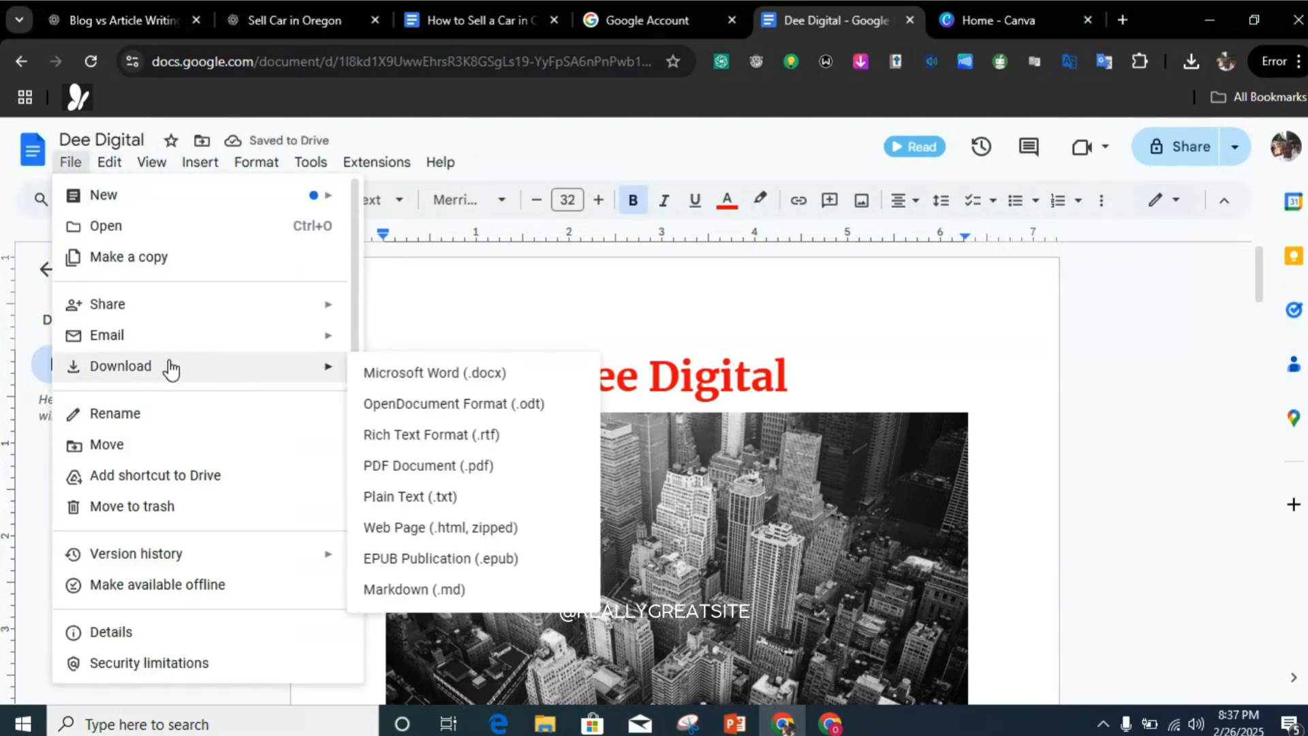
click(423, 467)
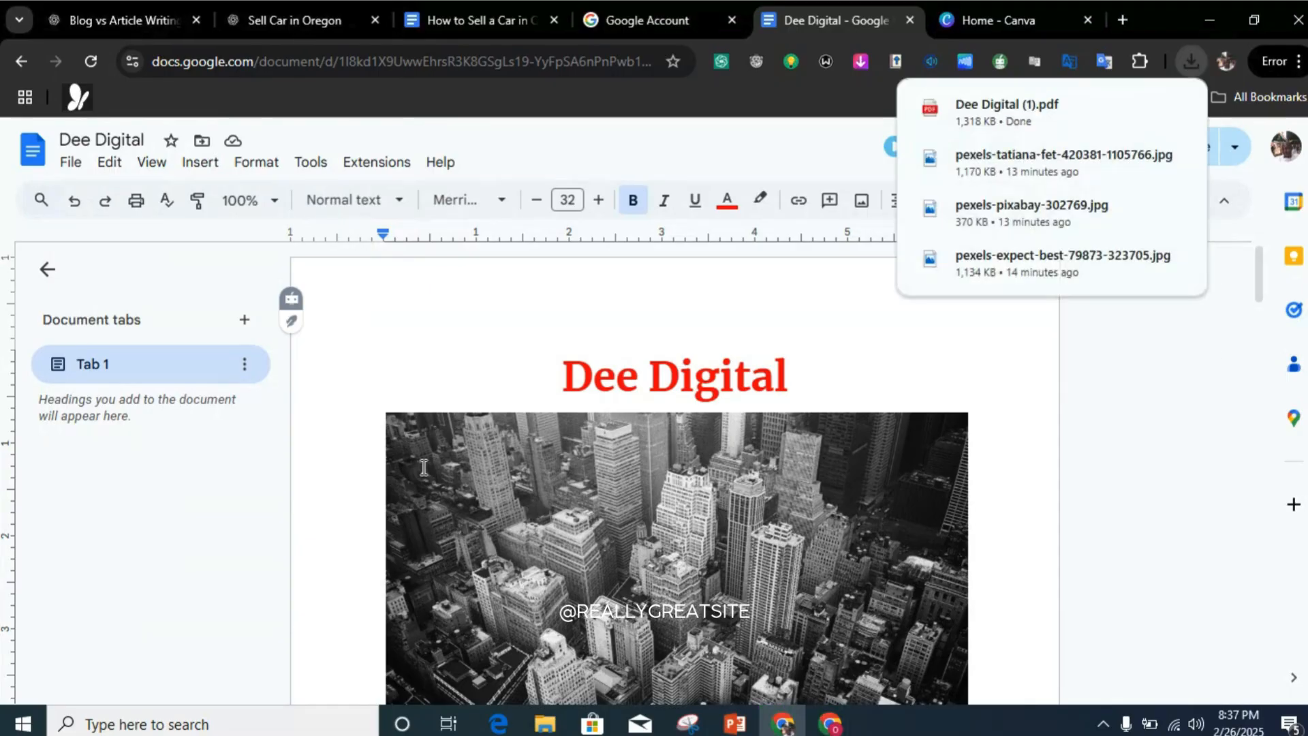
mouse_move(963, 120)
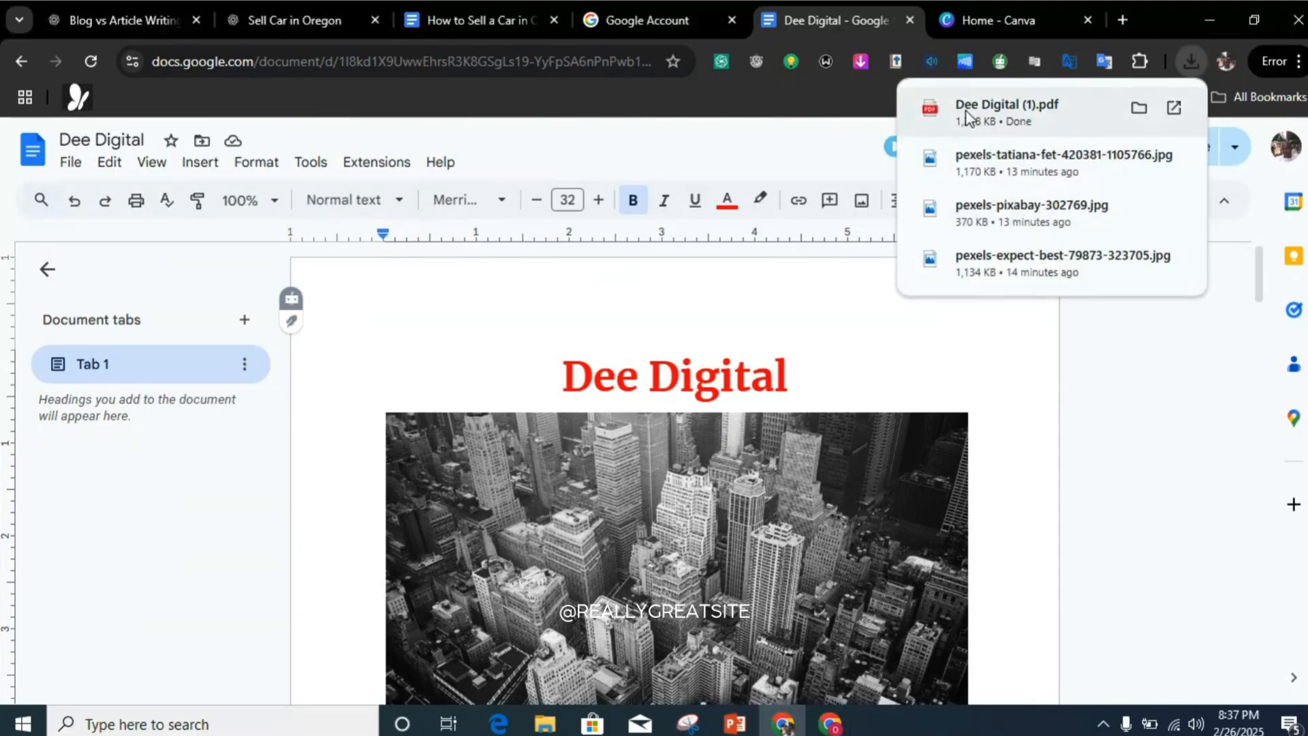
click(999, 15)
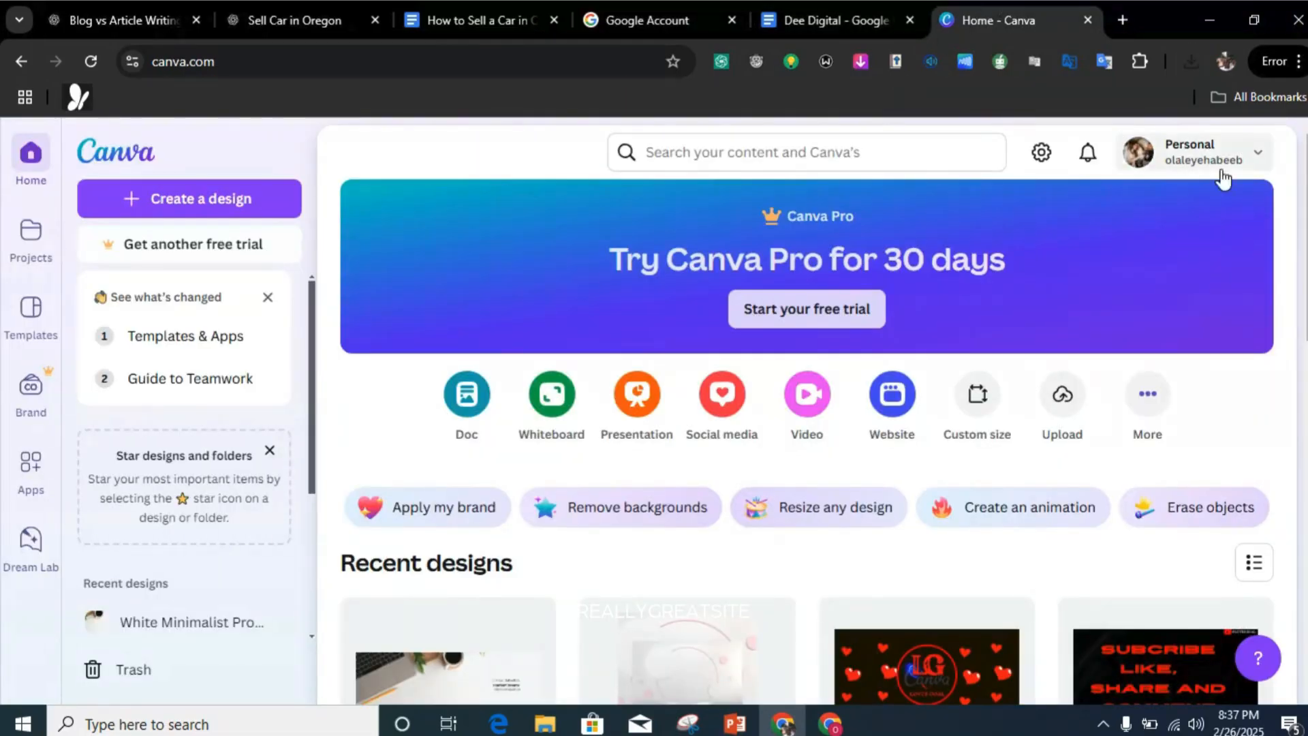
scroll(1235, 547, down, 3)
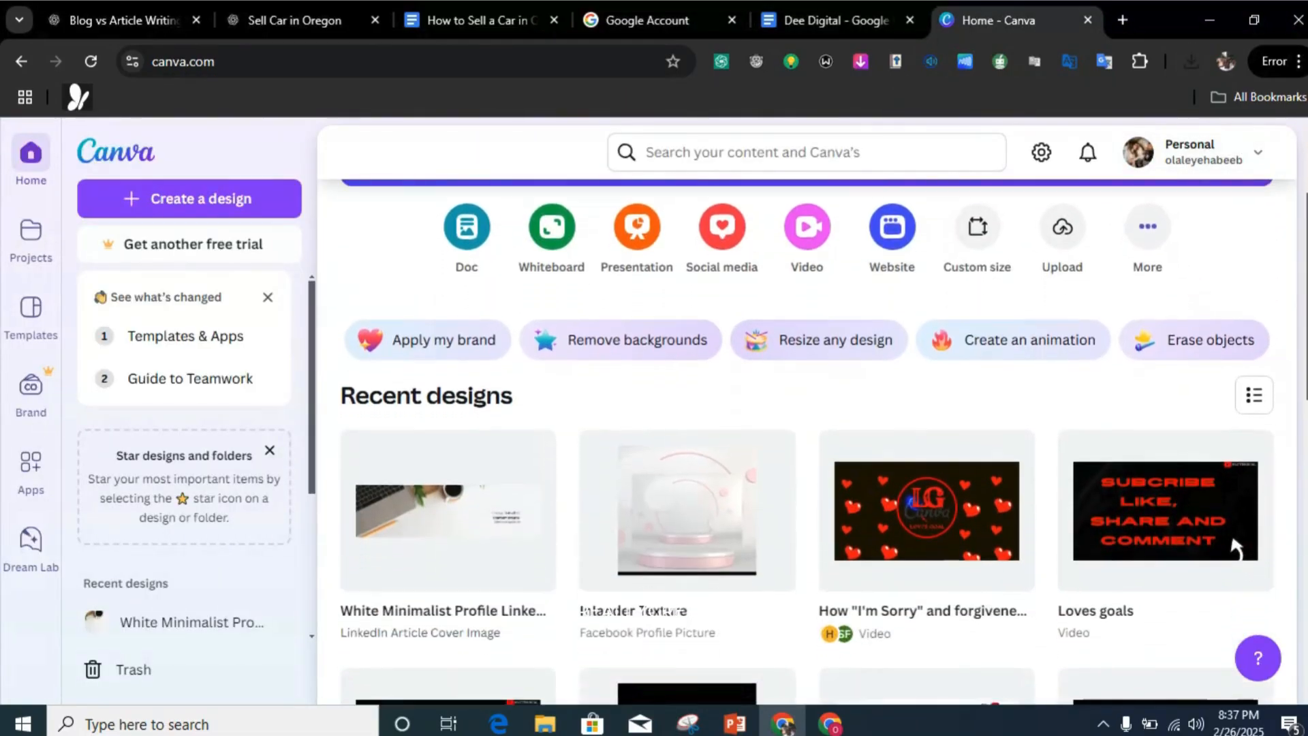
drag(1307, 273, 1307, 257)
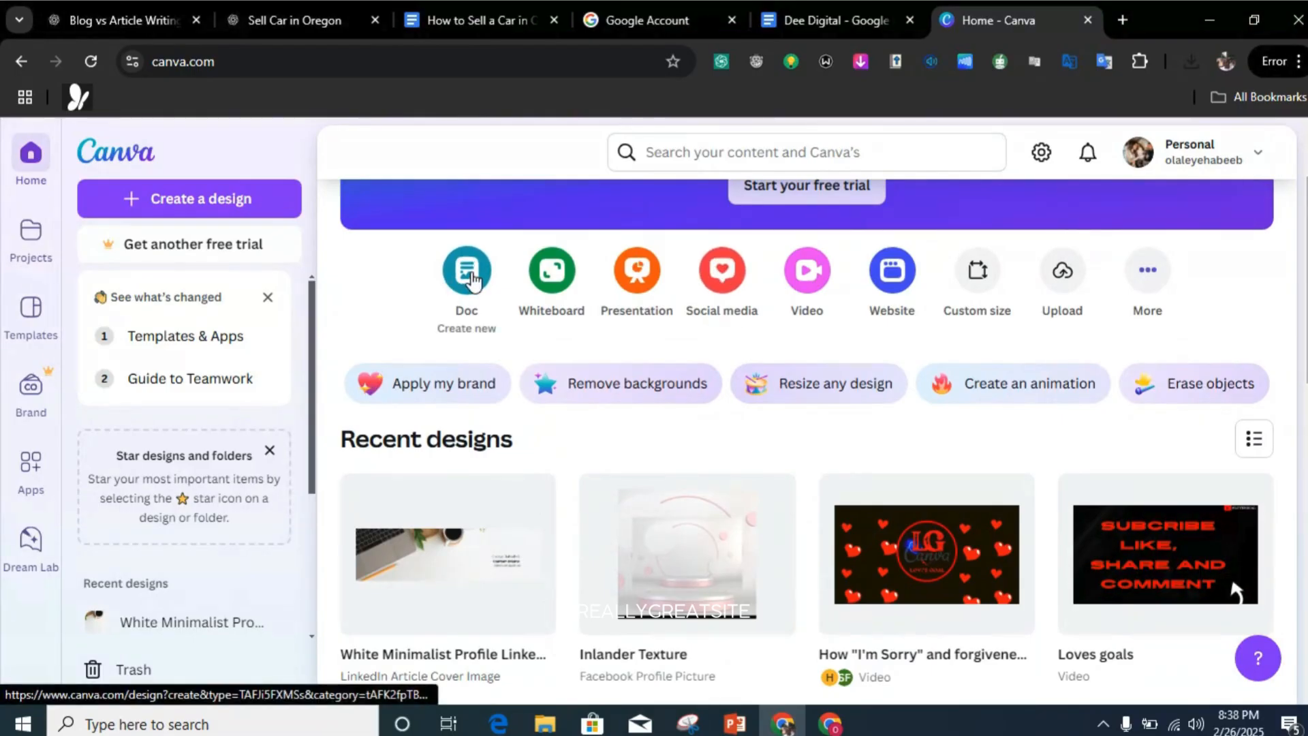
click(841, 6)
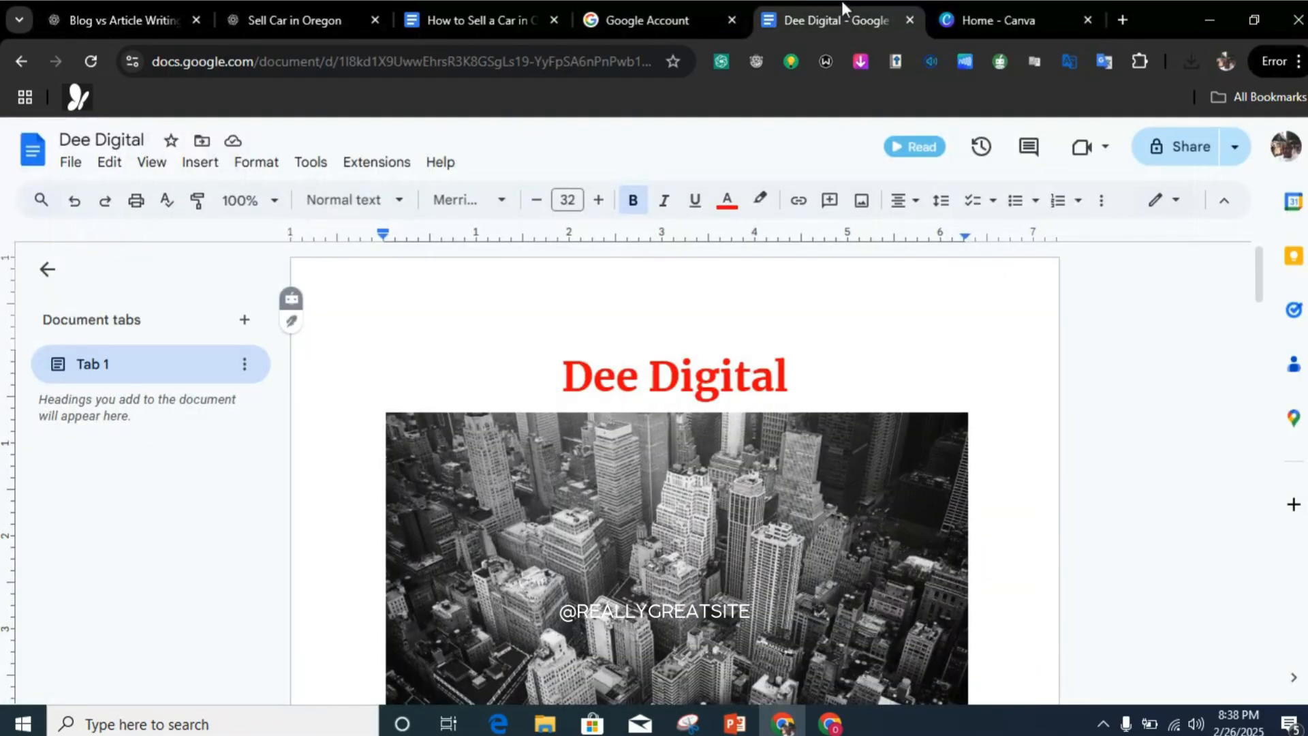
click(994, 3)
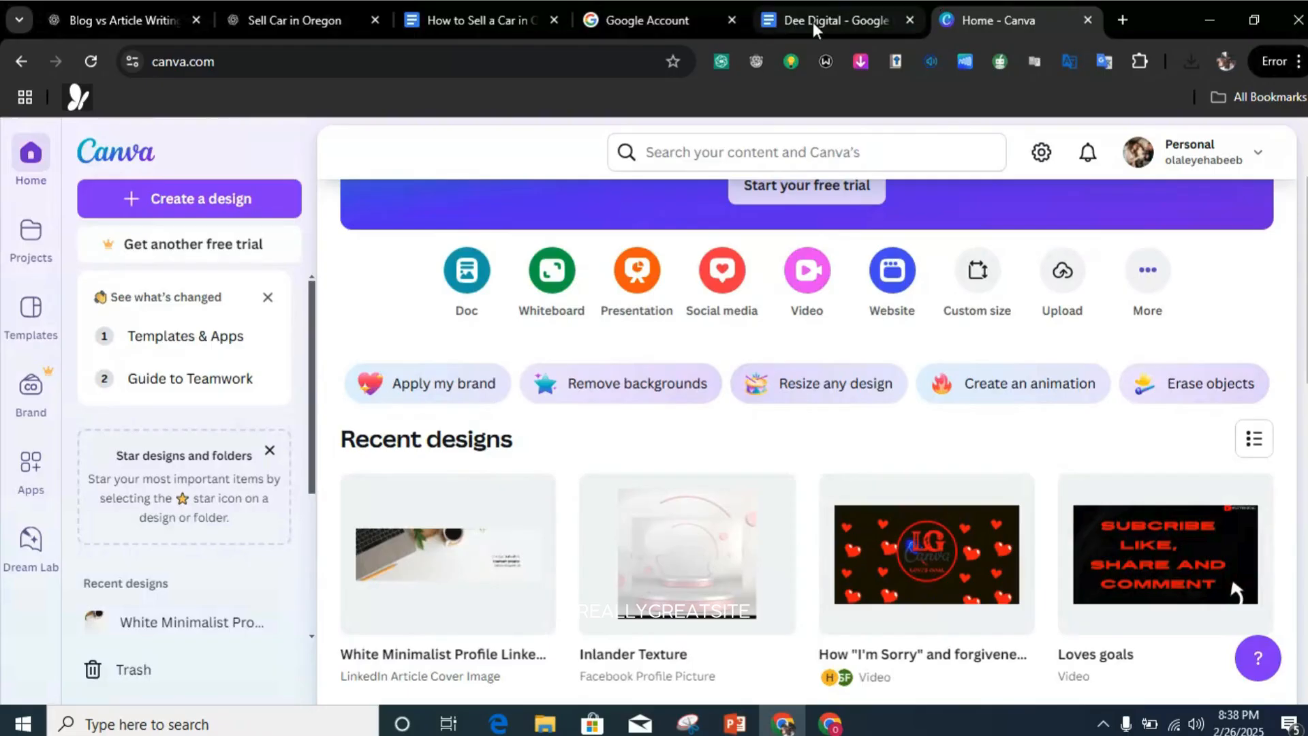
click(812, 22)
click(1003, 6)
click(807, 5)
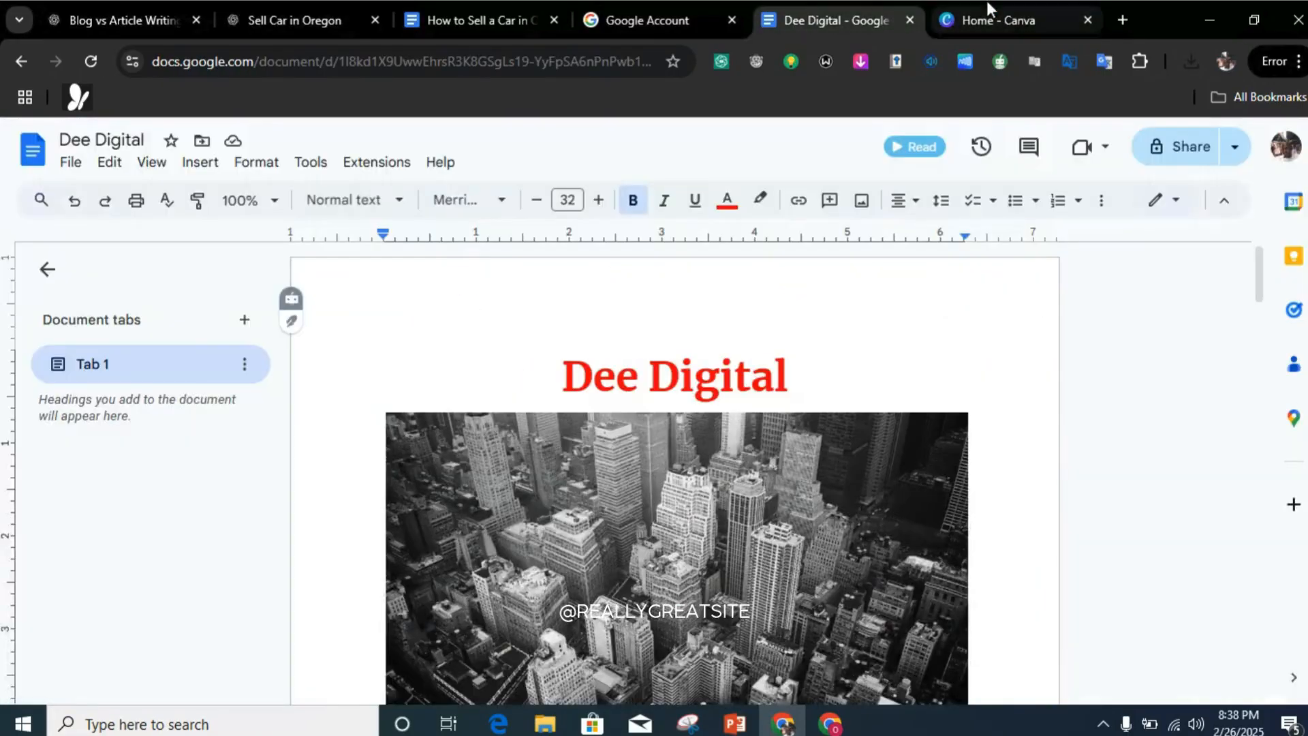
- Switch to Canva and create a new blank Doc
click(987, 5)
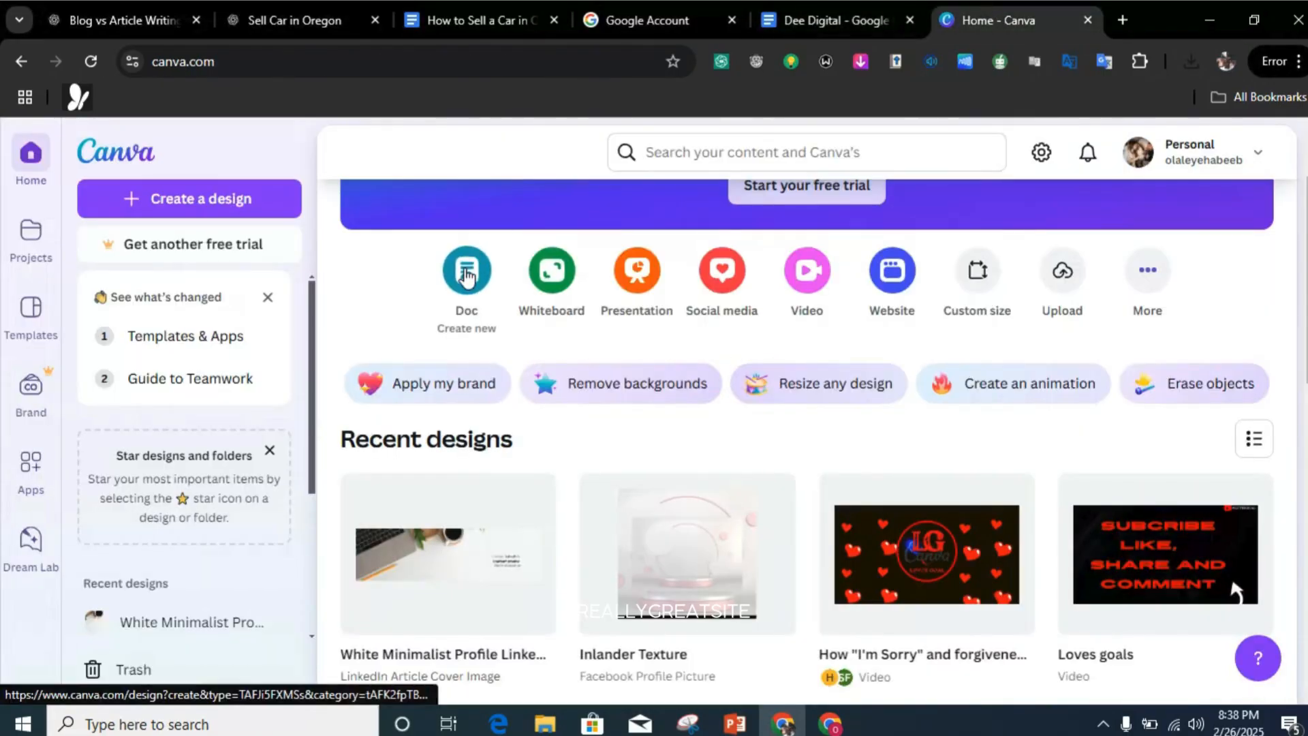
click(466, 273)
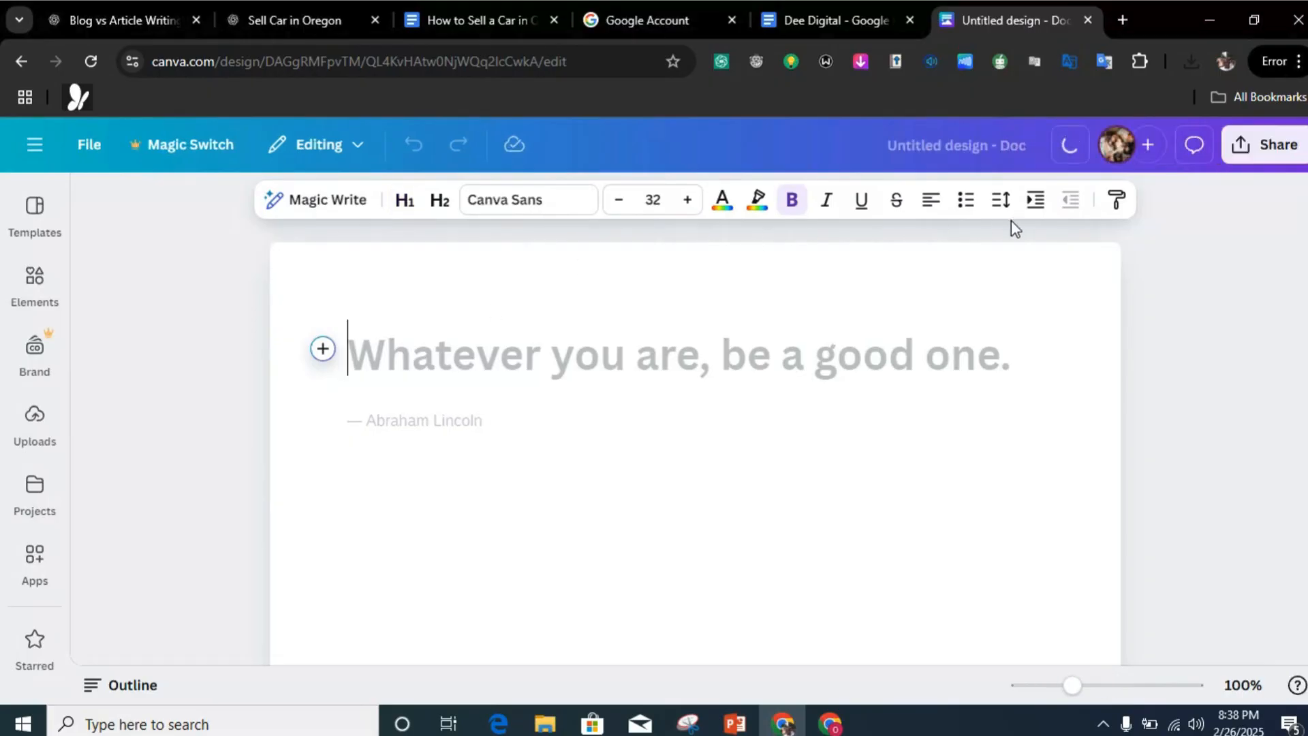
- Upload the black-and-white city photo from Downloads and insert it at the start of the Doc
click(33, 443)
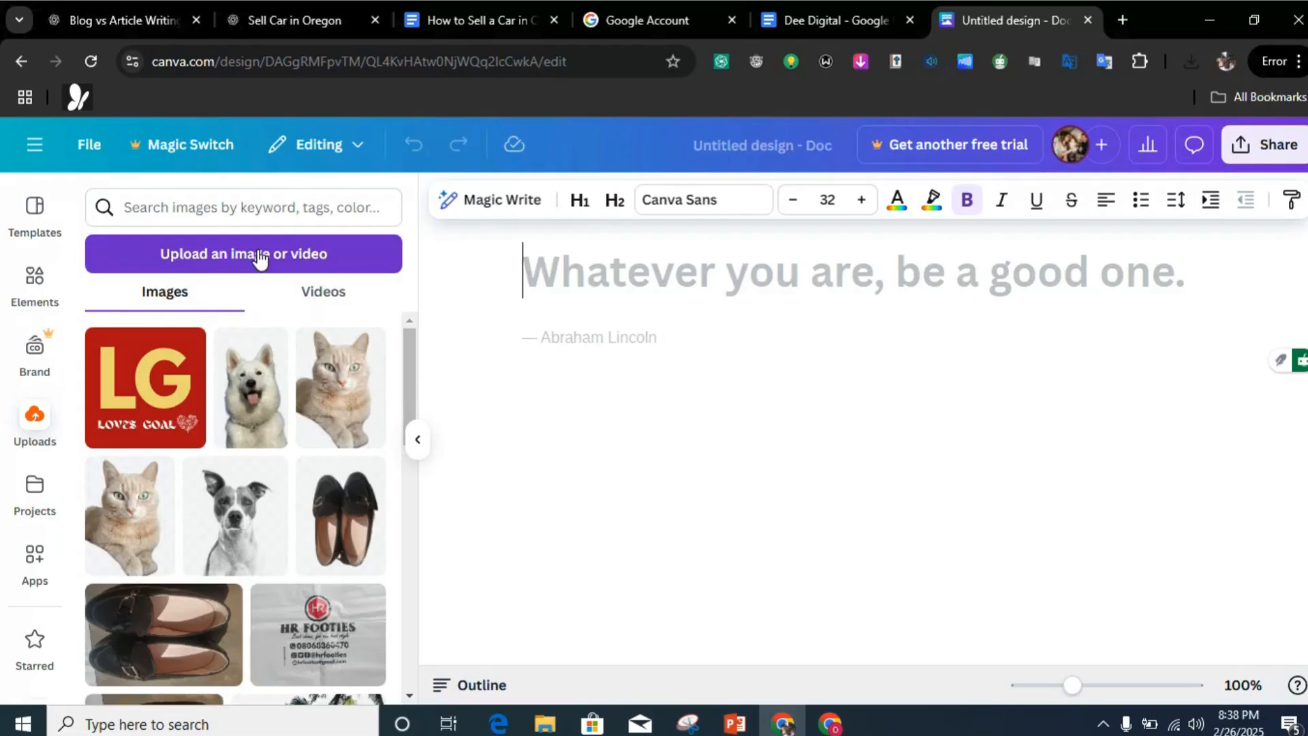
click(258, 253)
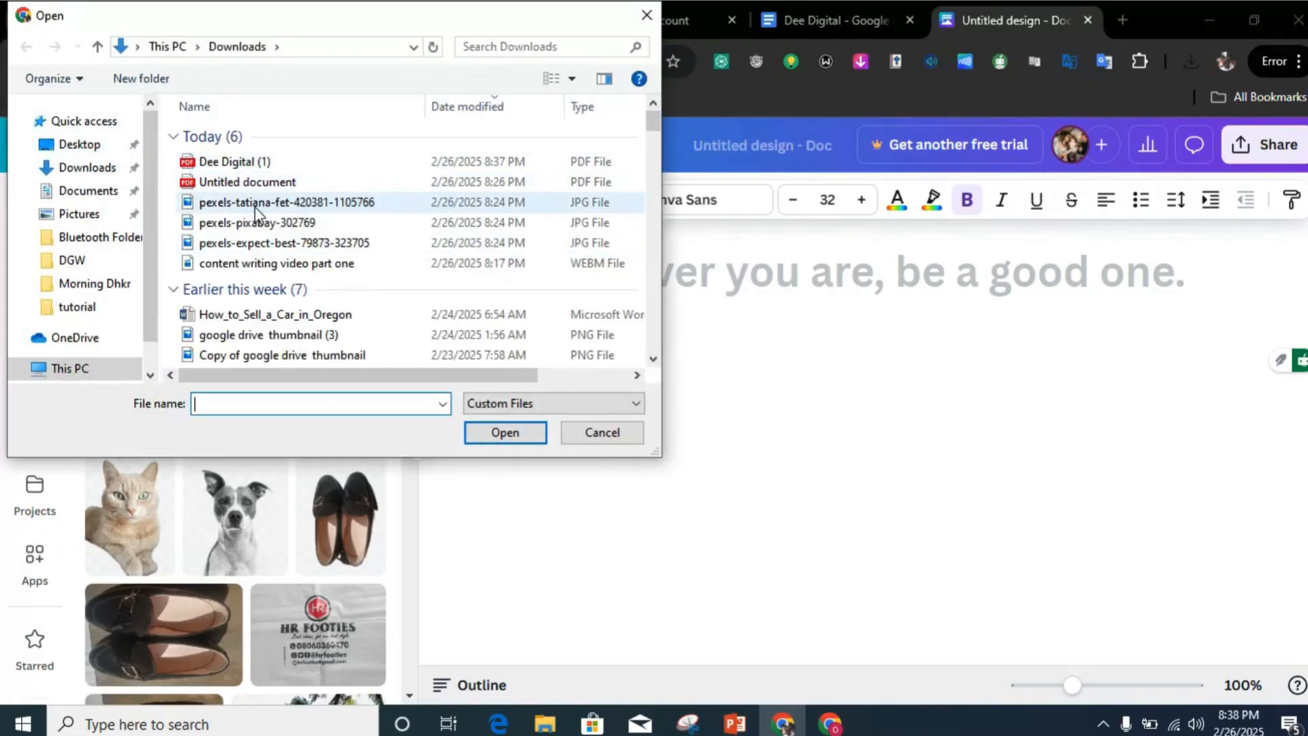
click(255, 208)
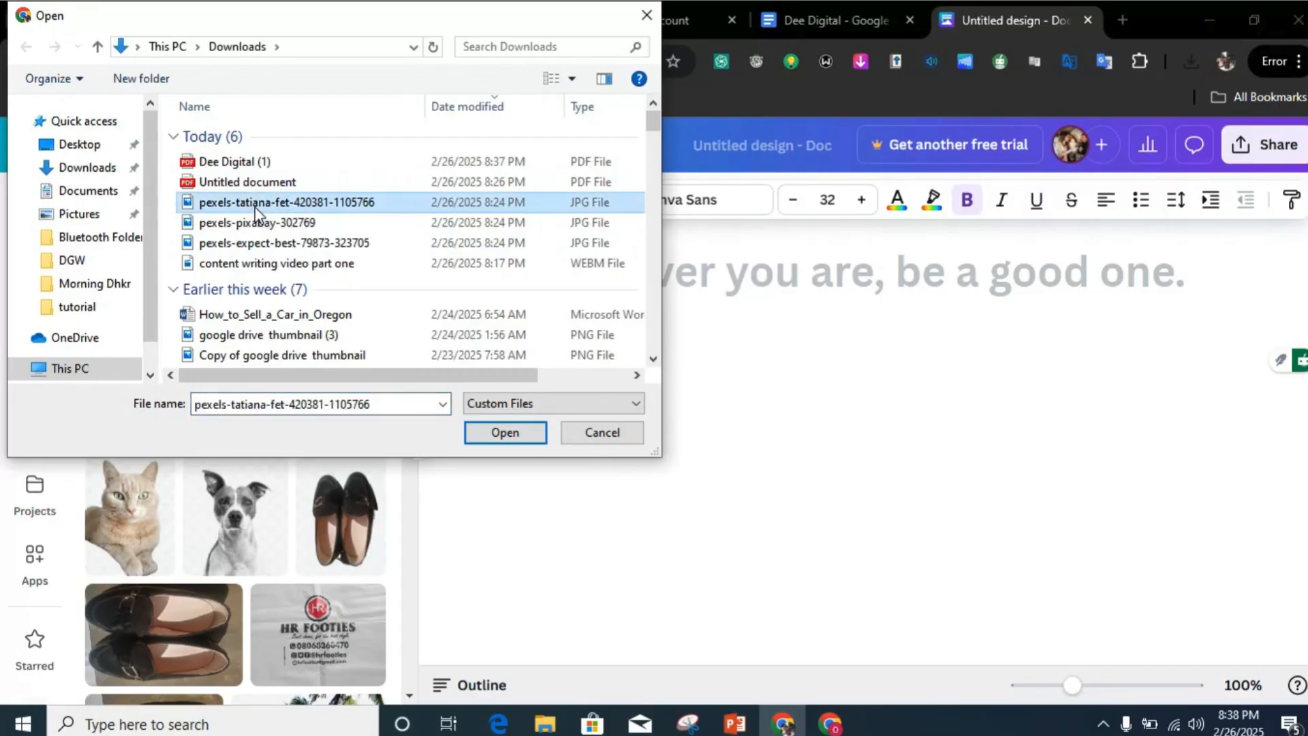
double_click(256, 208)
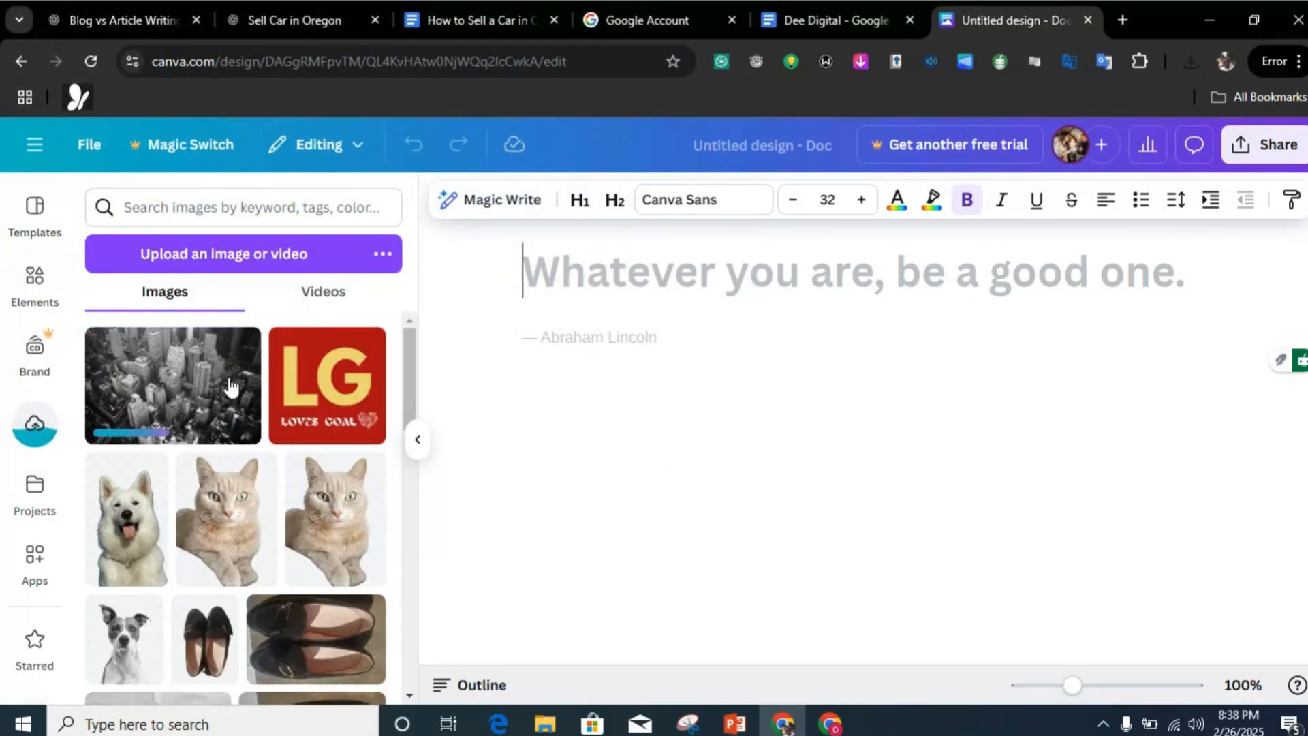
click(234, 380)
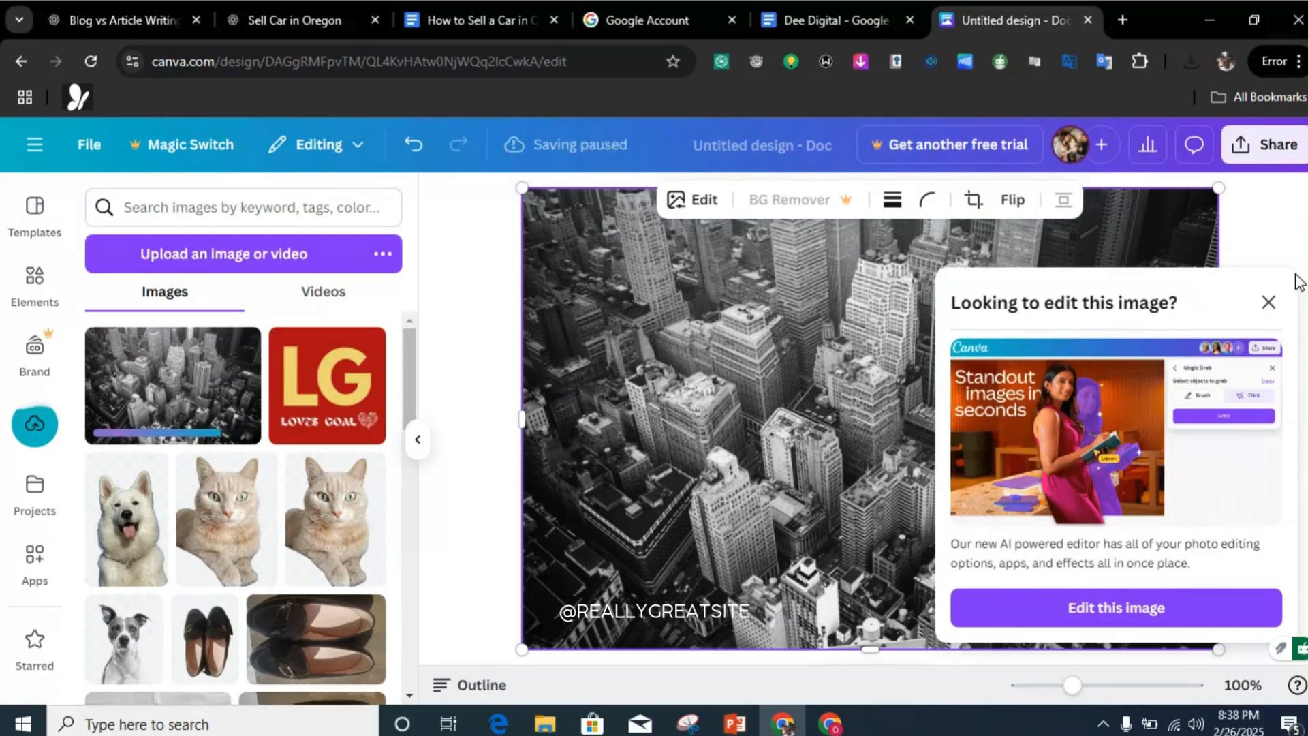
- Dismiss the image-editing suggestion and add a blank line below the black-and-white photo
click(1269, 302)
scroll(1294, 293, down, 2)
scroll(871, 419, down, 1)
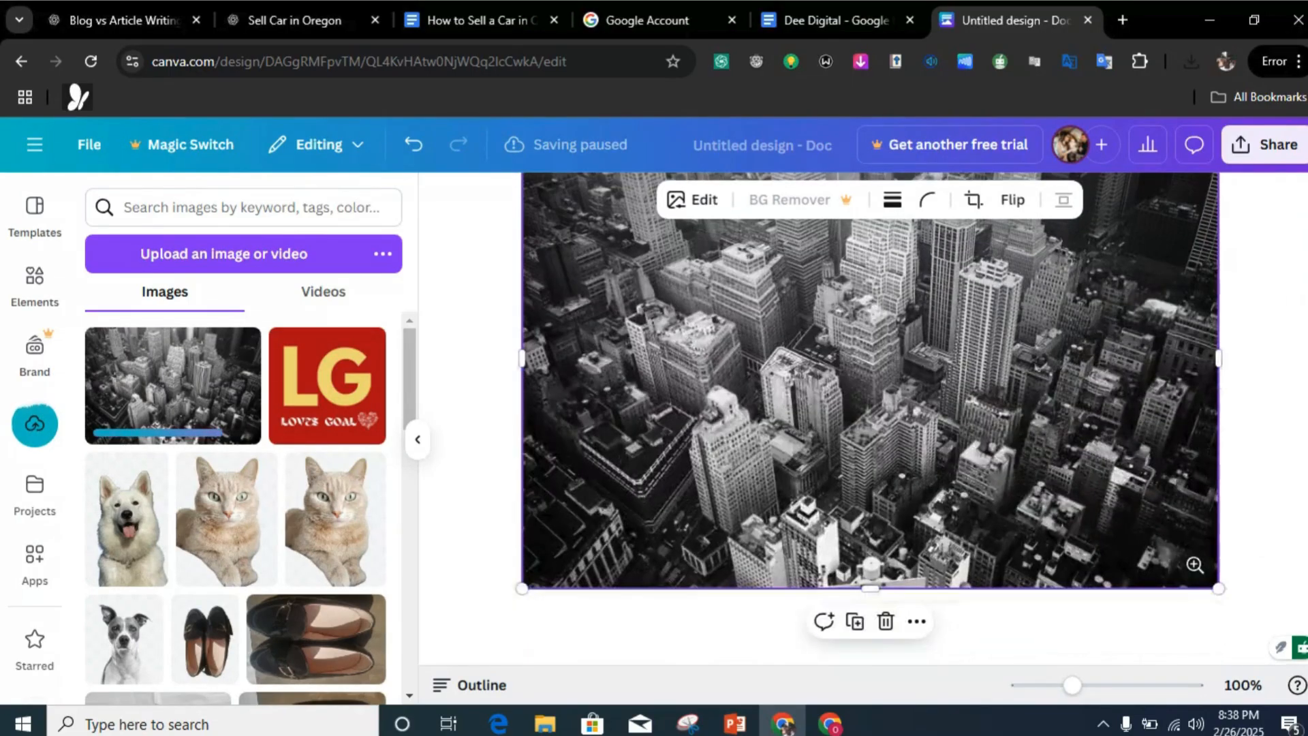
click(1046, 638)
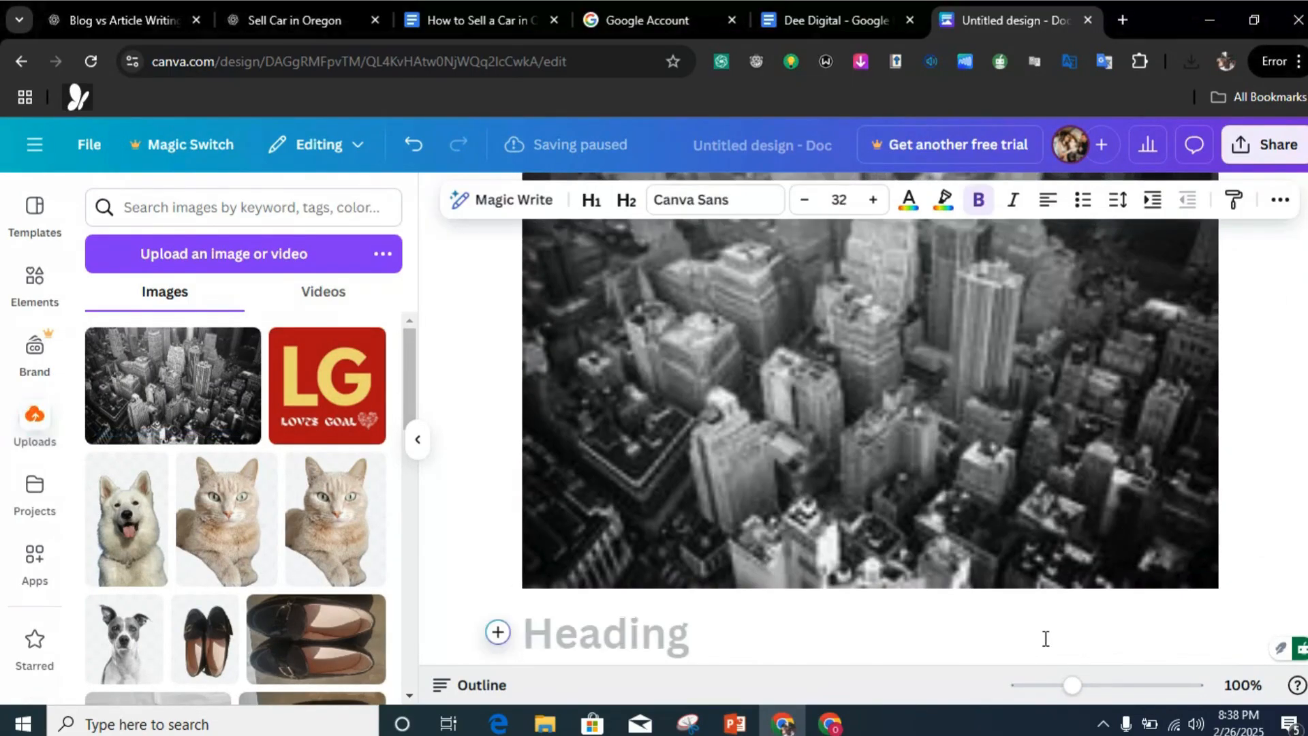
key(Return)
scroll(1046, 638, down, 2)
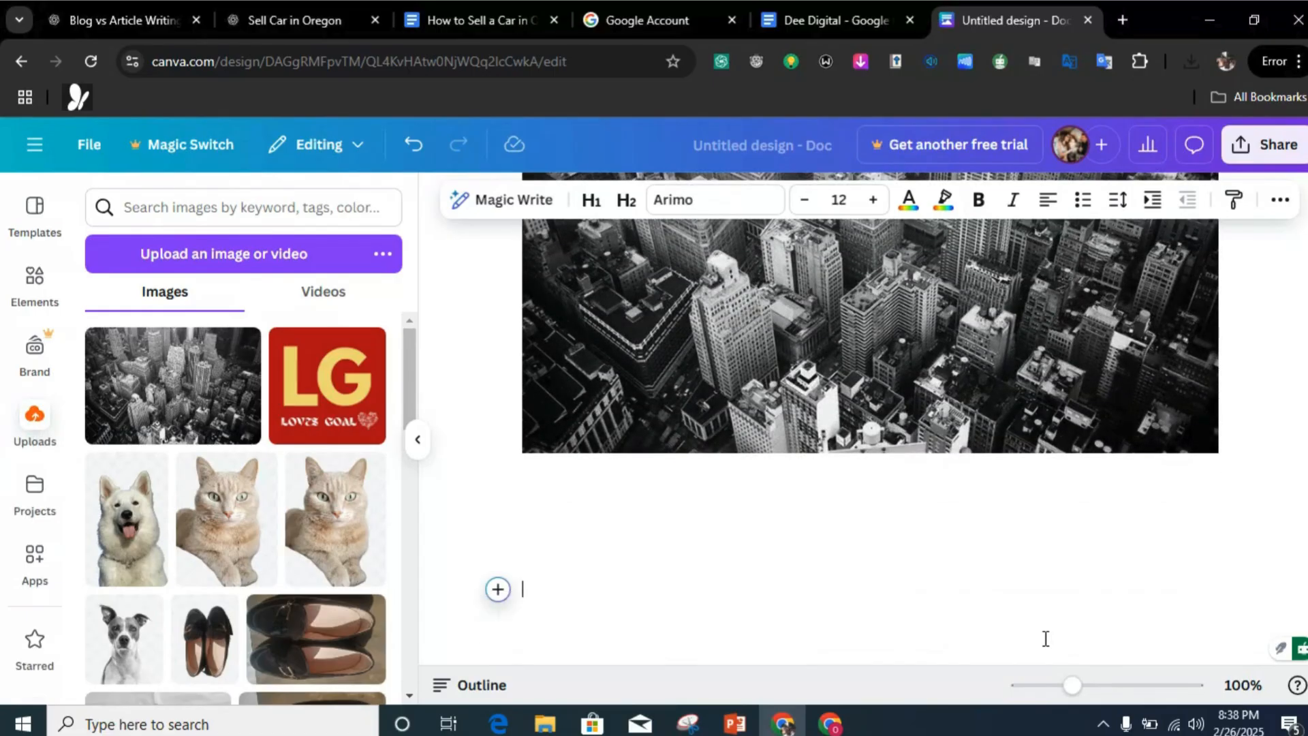
click(272, 254)
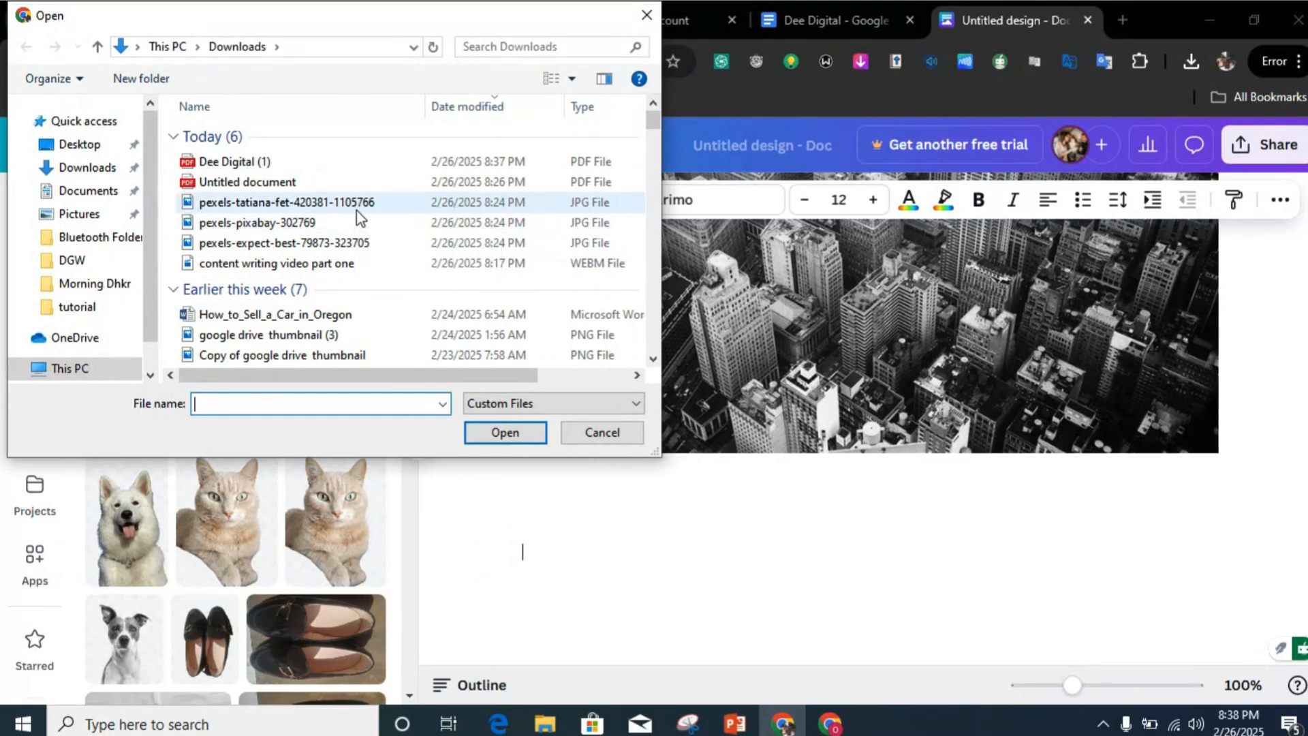
click(331, 224)
key(shift+Down)
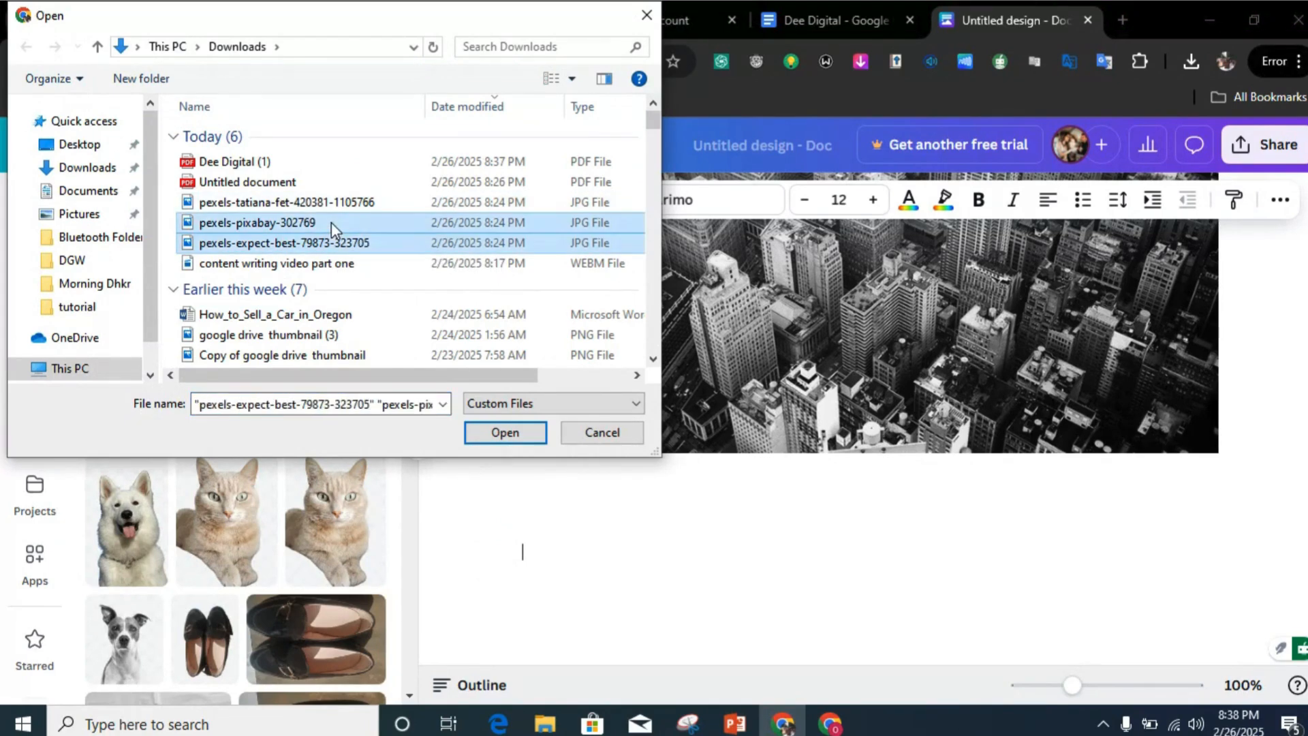
key(Return)
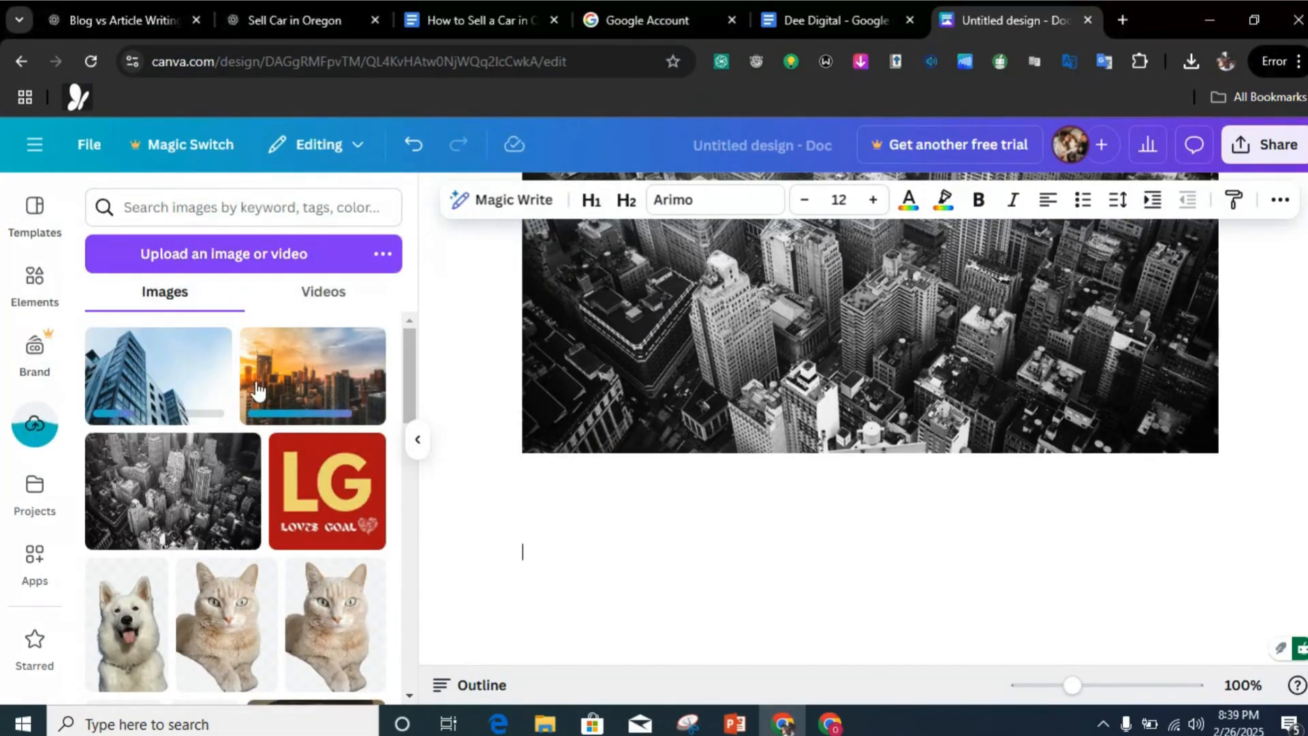
- Insert the uploaded sunset skyline photo below the black-and-white photo and add a new line under it
click(340, 374)
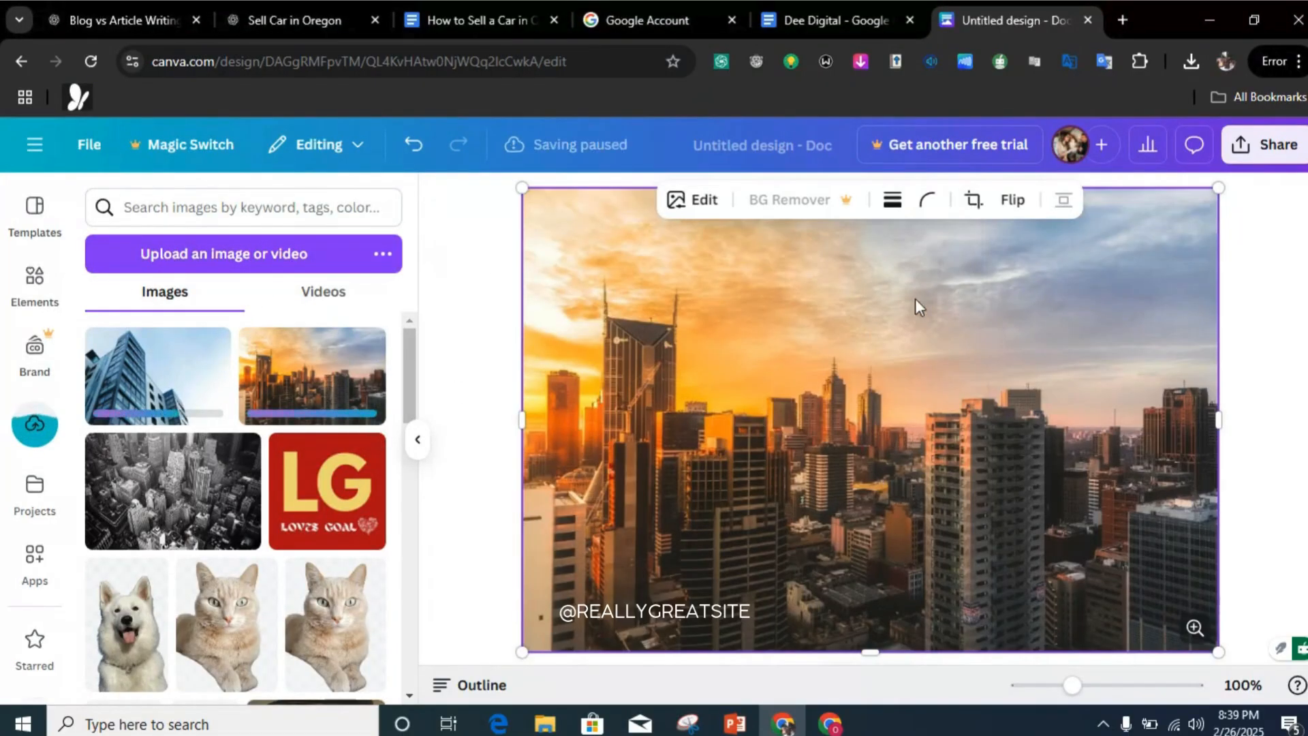
click(1238, 530)
key(Return)
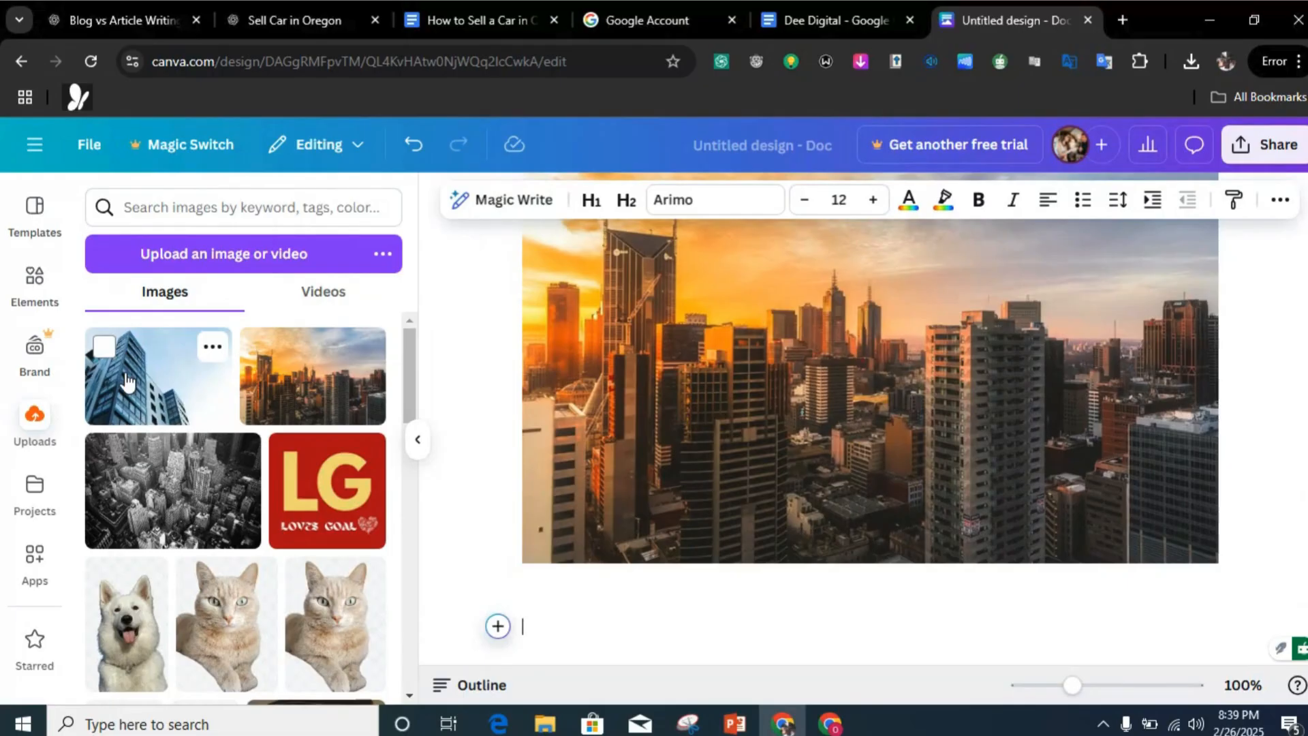
- Insert the uploaded blue building photo below the sunset skyline, add a line under it, and review the placed photos
click(158, 375)
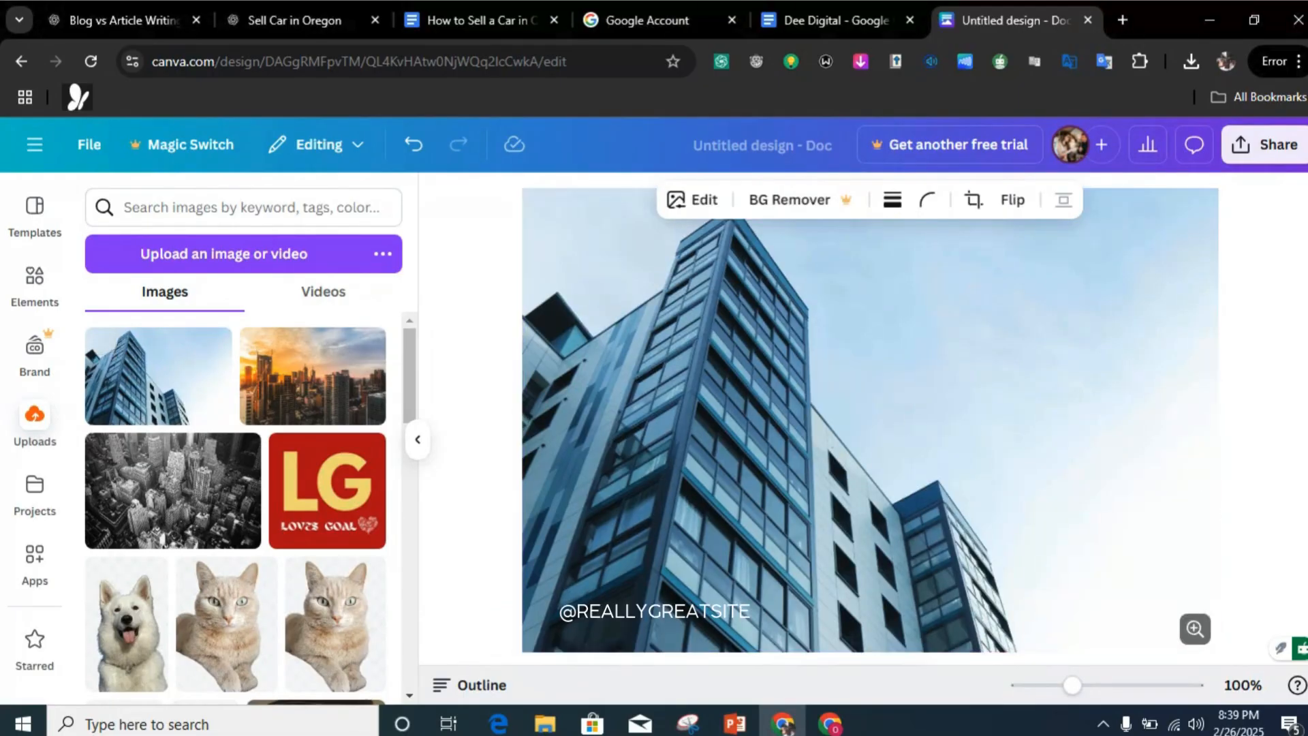
key(Return)
scroll(869, 436, up, 12)
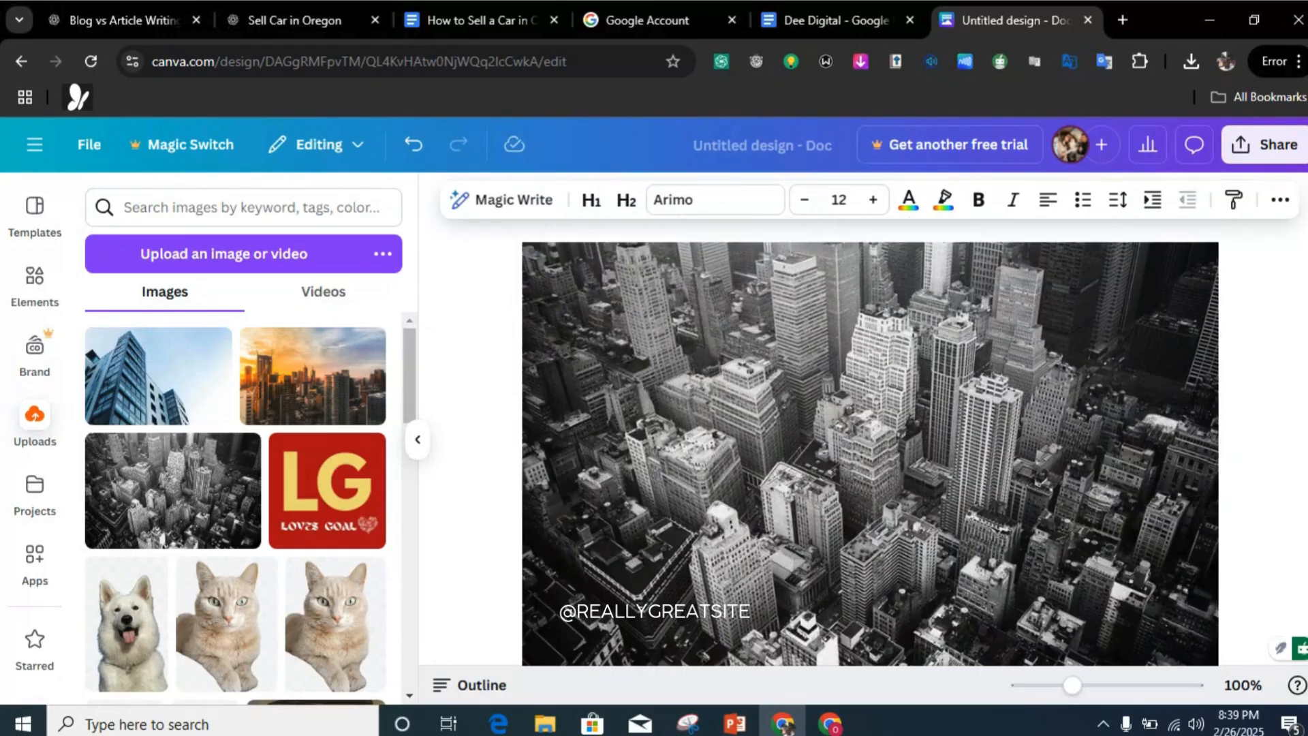
scroll(870, 436, down, 3)
drag(1307, 339, 1306, 221)
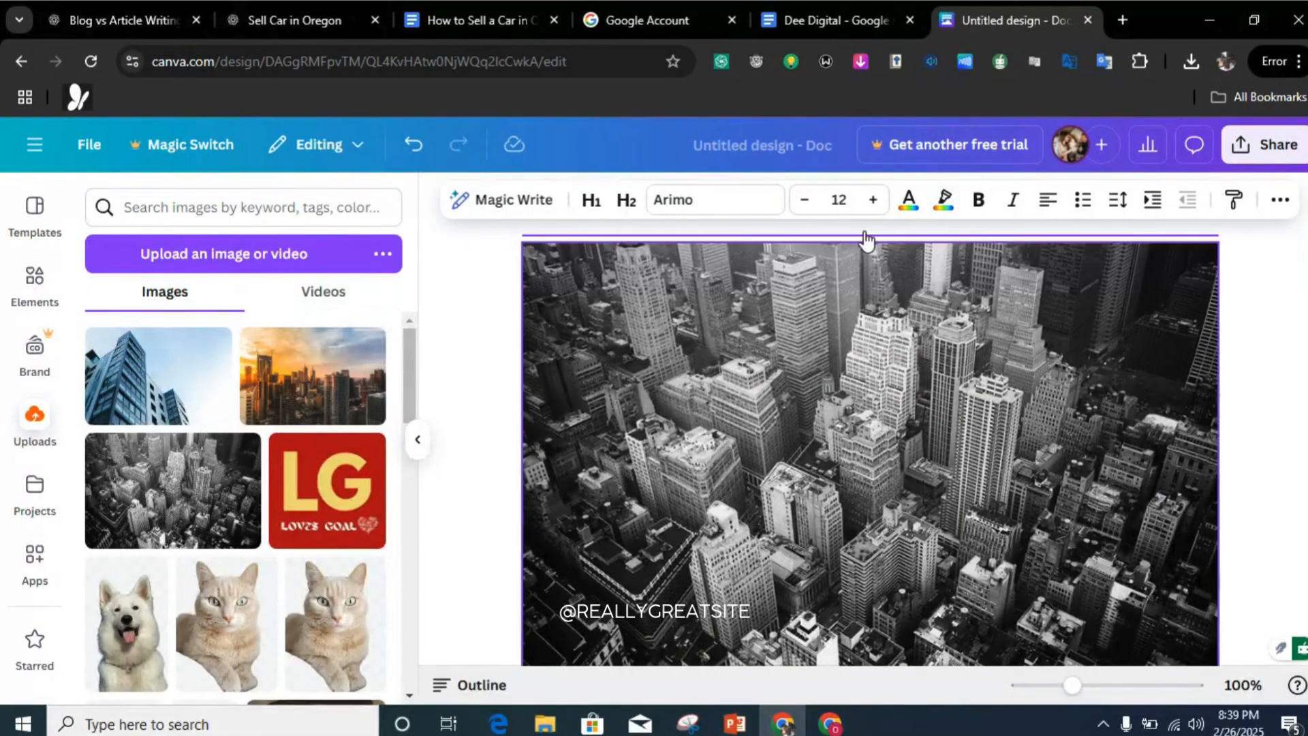
- Scale the black-and-white city photo down slightly from its corner and check its spacing above the sunset skyline
click(832, 272)
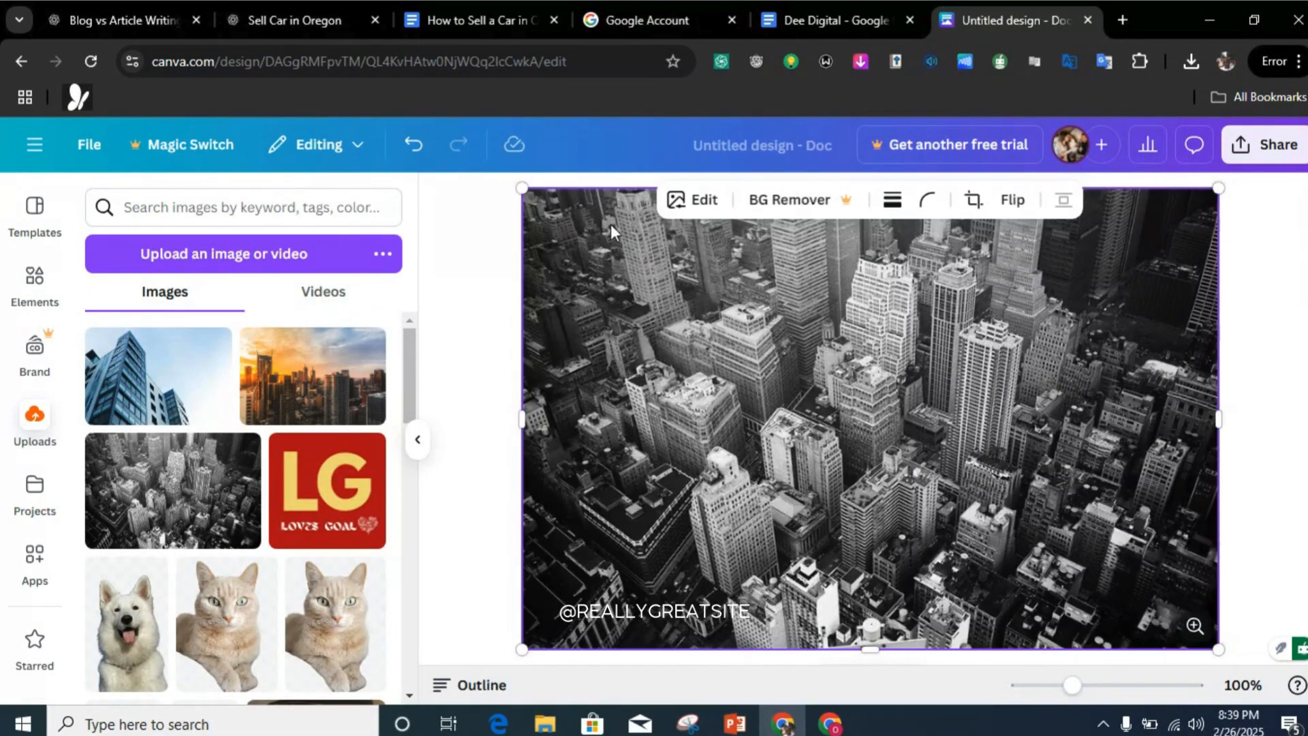
drag(520, 189, 540, 219)
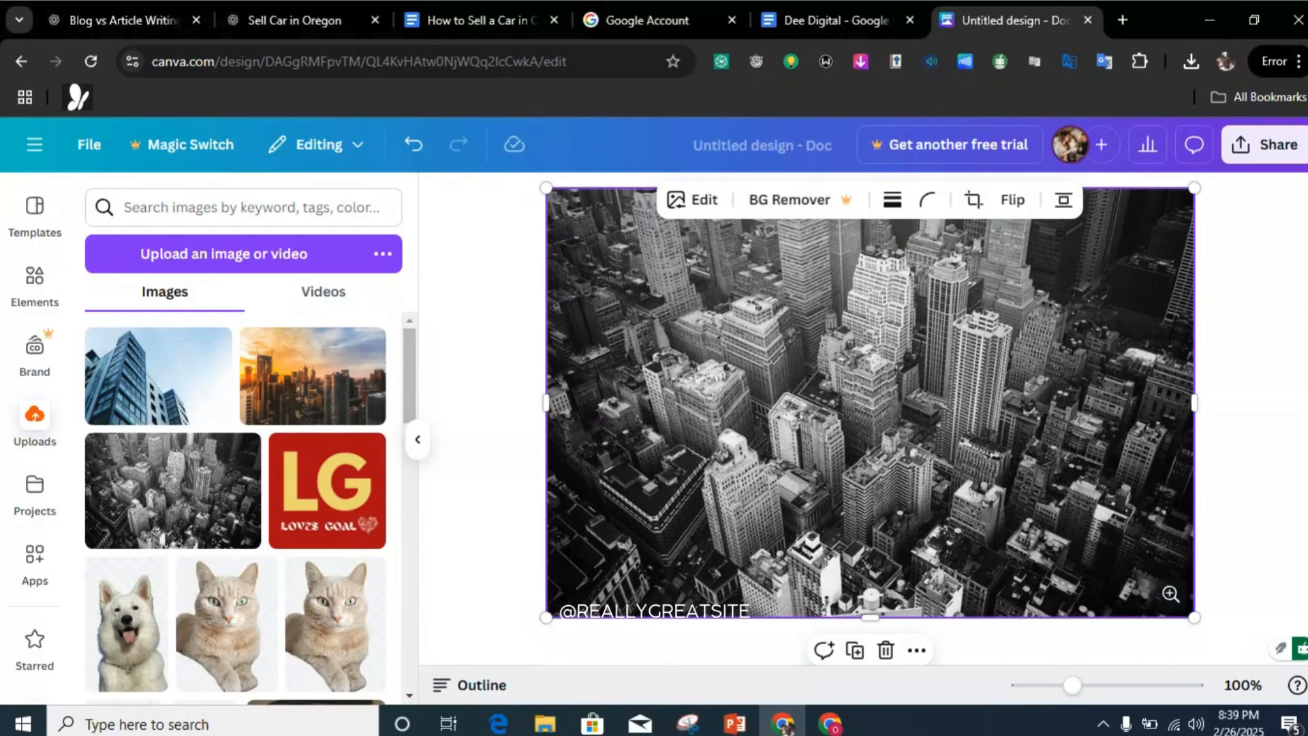
scroll(871, 402, down, 15)
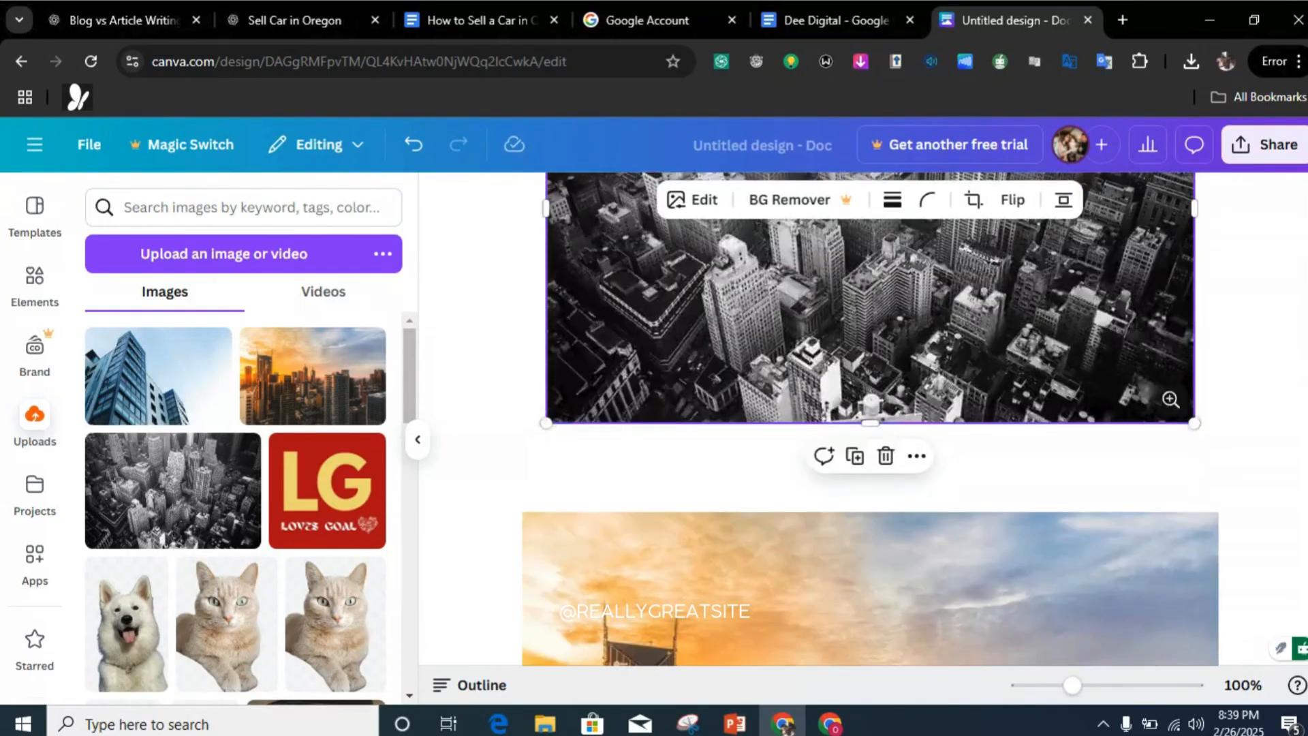
scroll(1302, 246, up, 15)
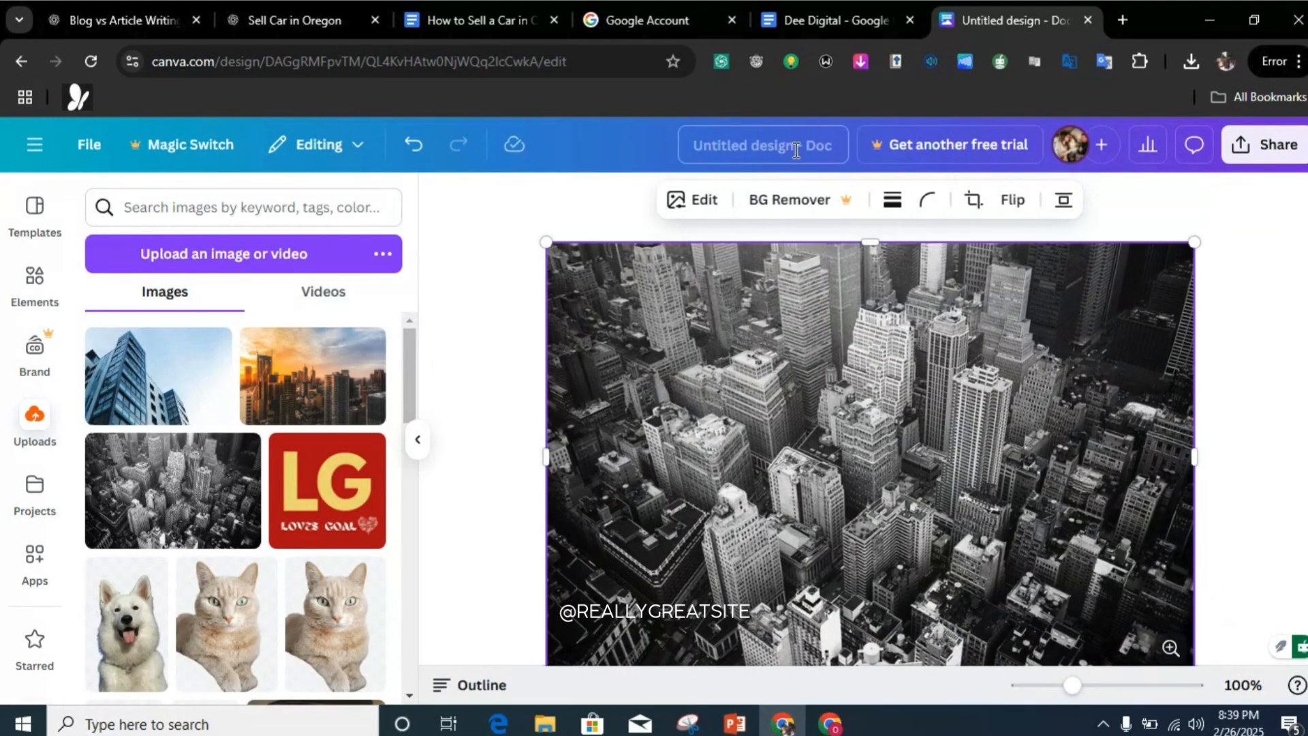
- Rename the untitled design as Dee Digital
click(797, 149)
text(Dee )
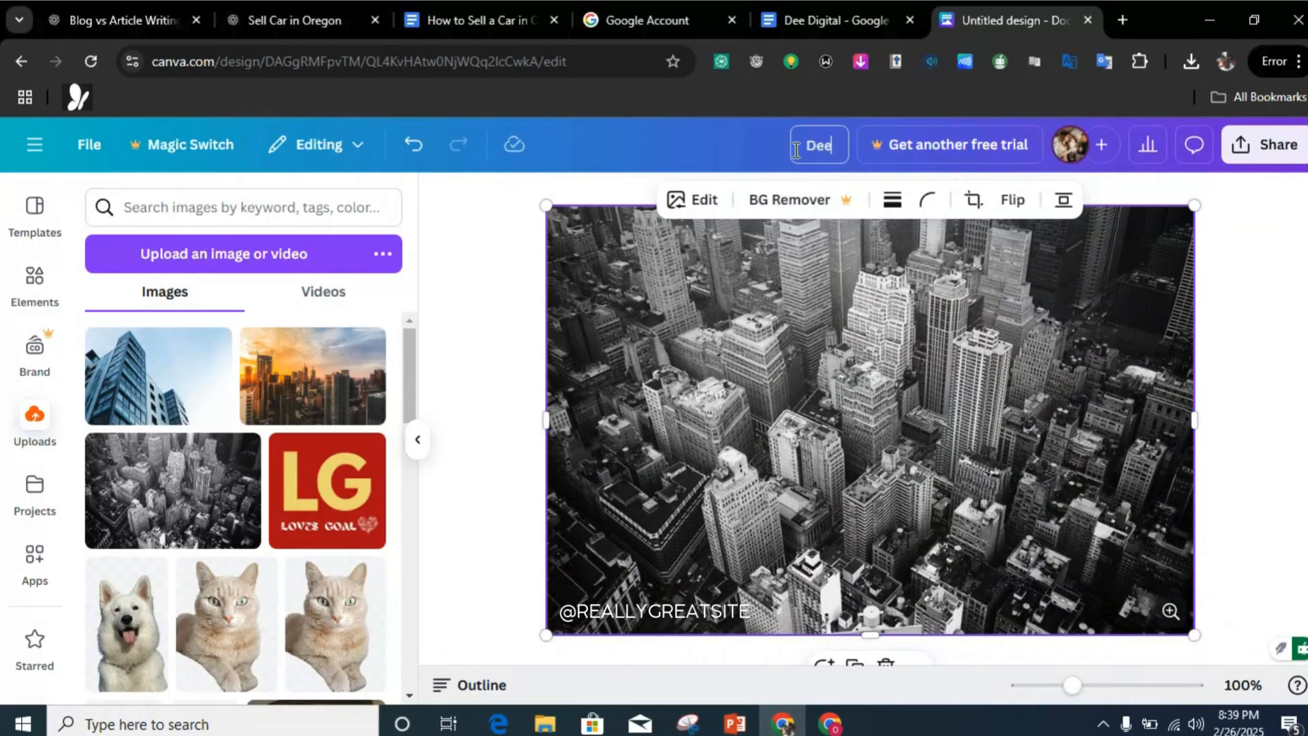
text(Digita)
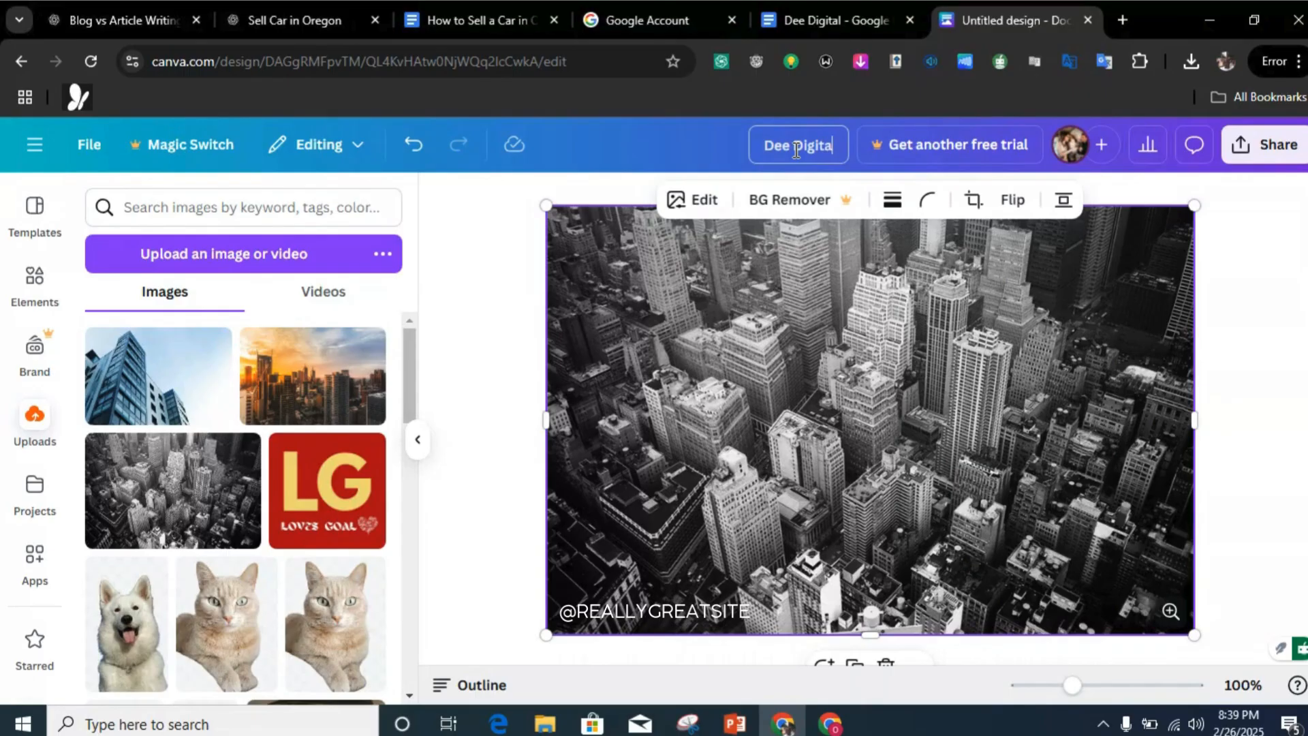
text(l)
- Download the Dee Digital design as a PDF Standard file with A4 page size, after checking the alternative page sizes and file types
click(1250, 153)
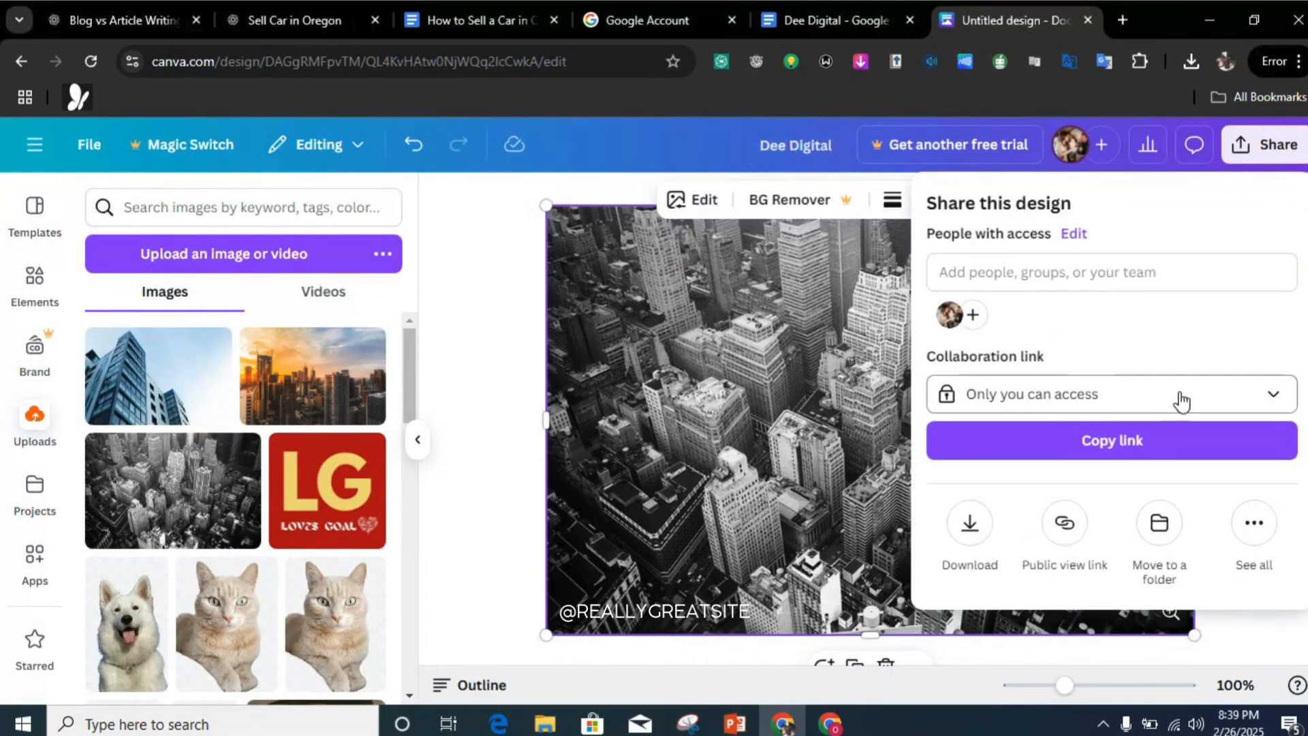
click(969, 526)
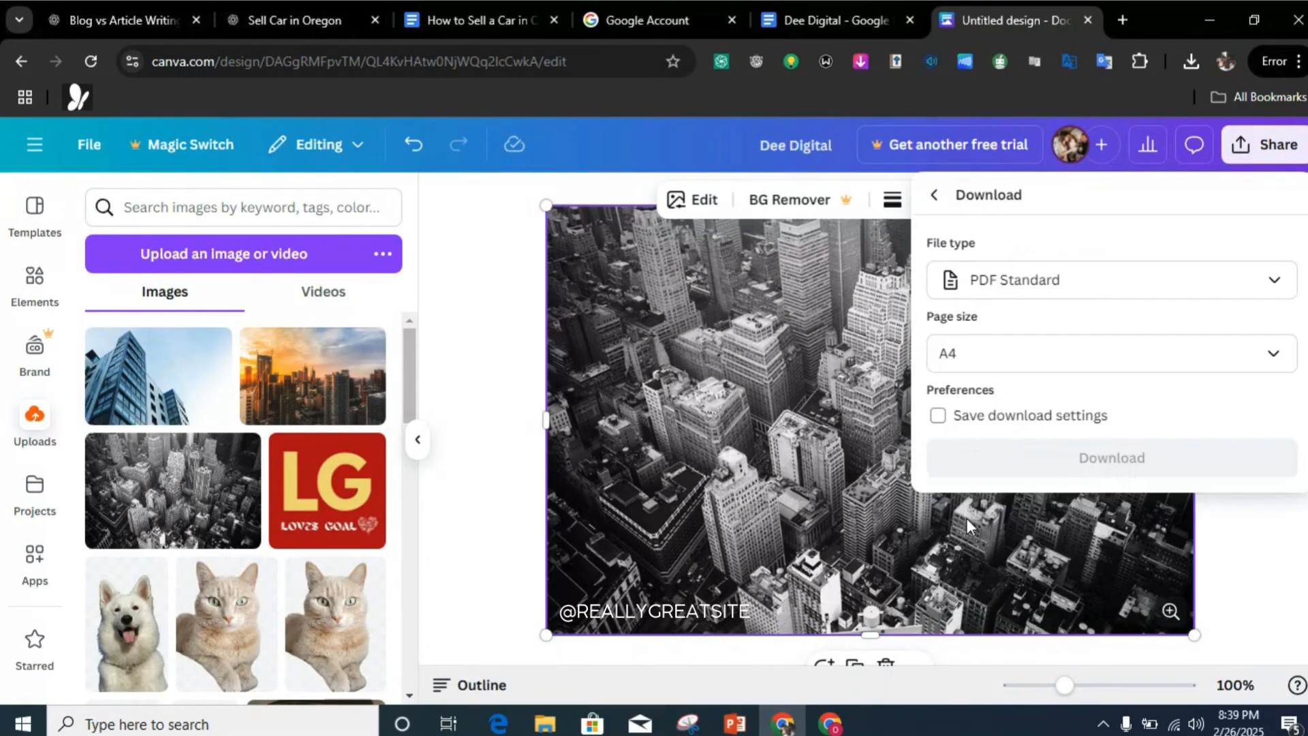
click(1078, 368)
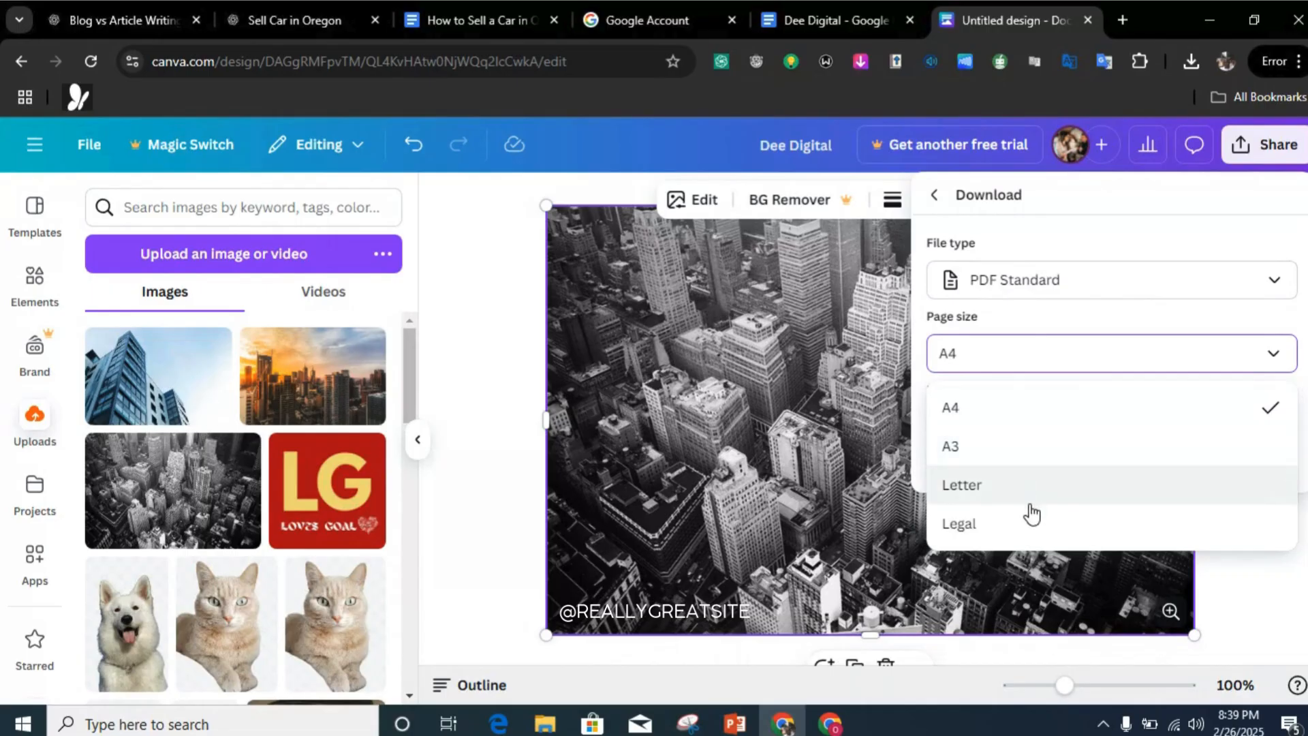
click(1094, 347)
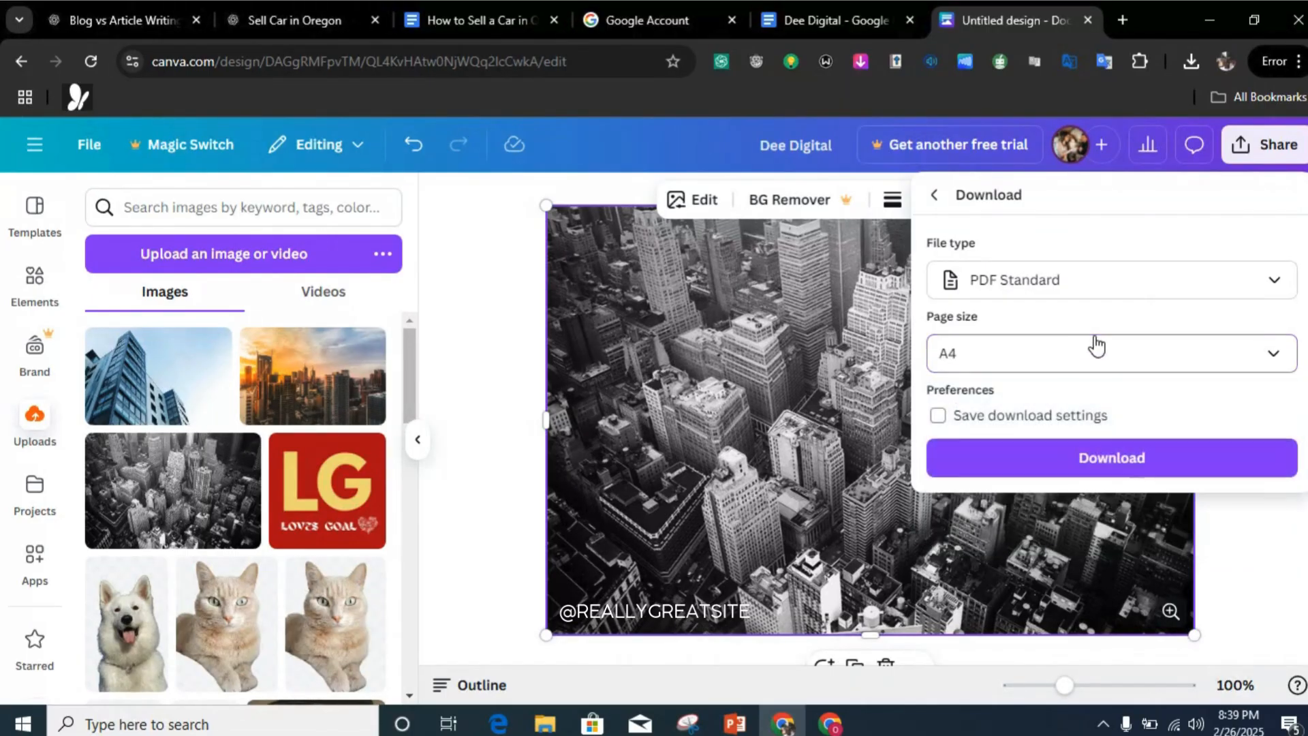
click(1155, 295)
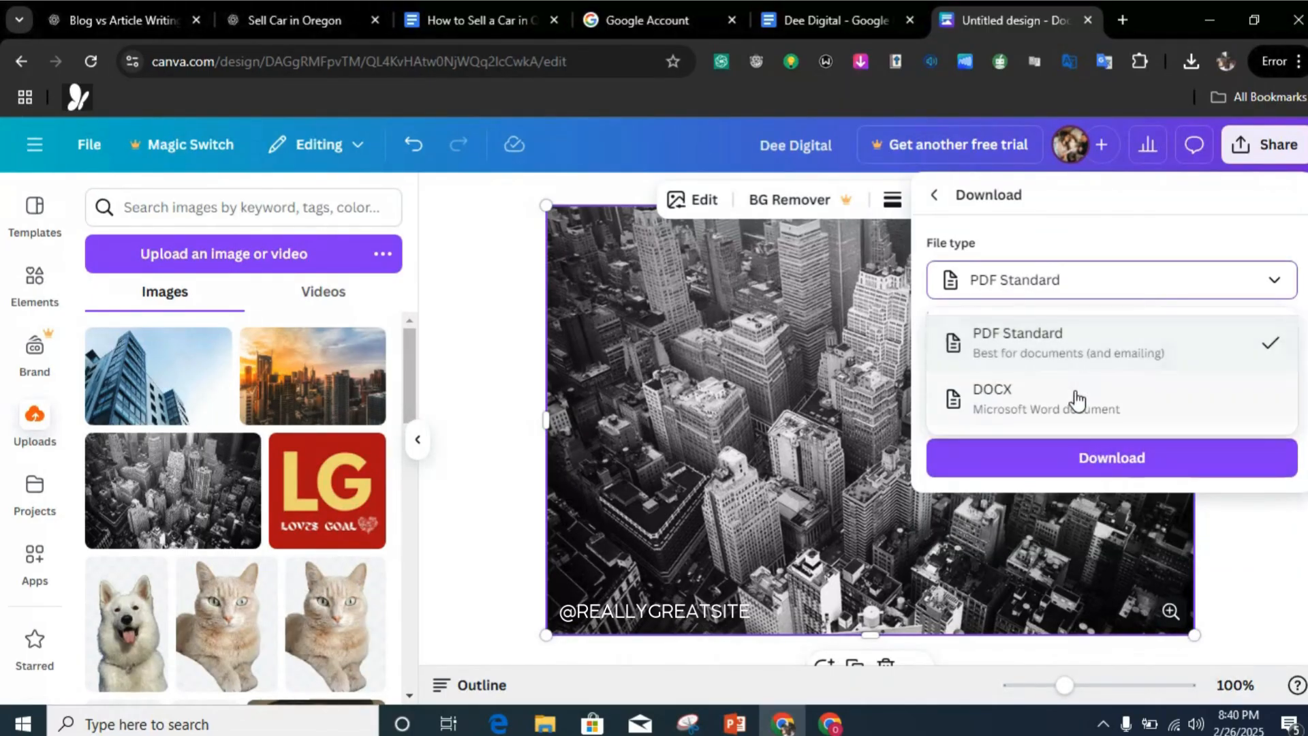
click(1104, 359)
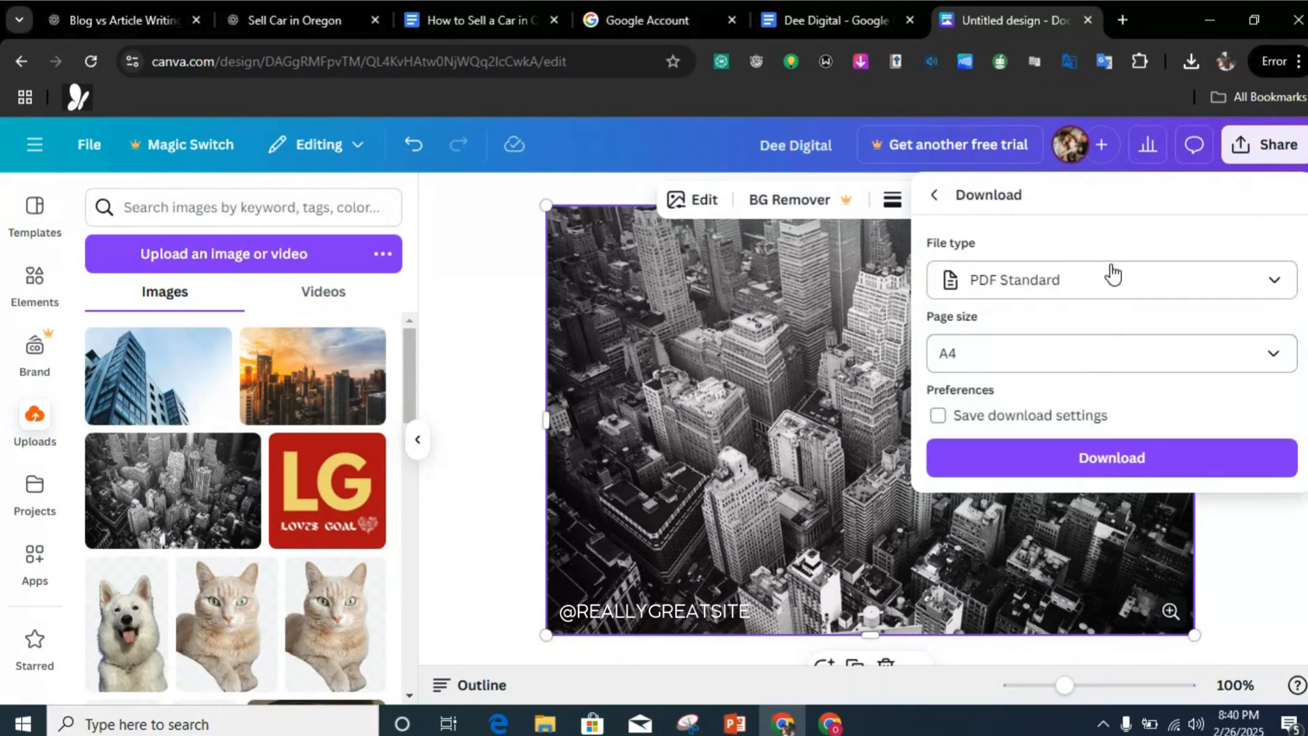
click(1150, 458)
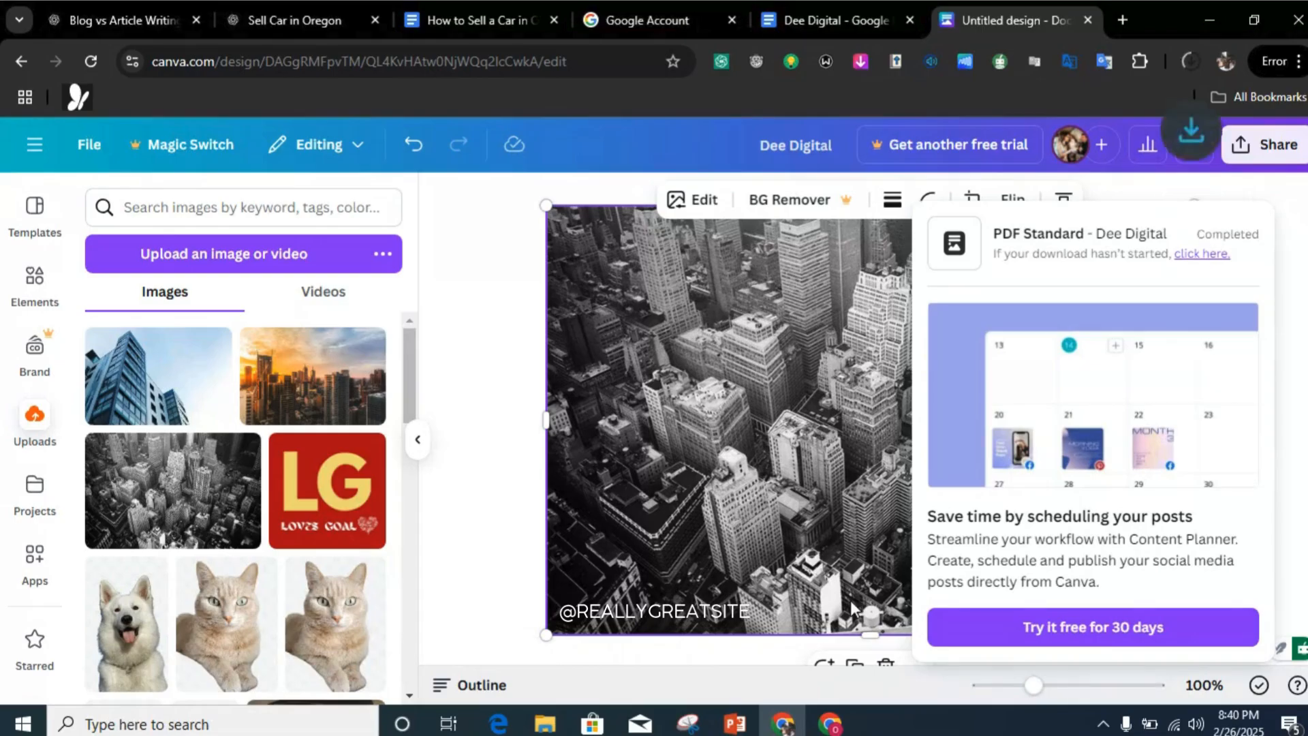
- Switch to File Explorer and open the newly downloaded Dee Digital (2) PDF from the Downloads folder
mouse_move(545, 723)
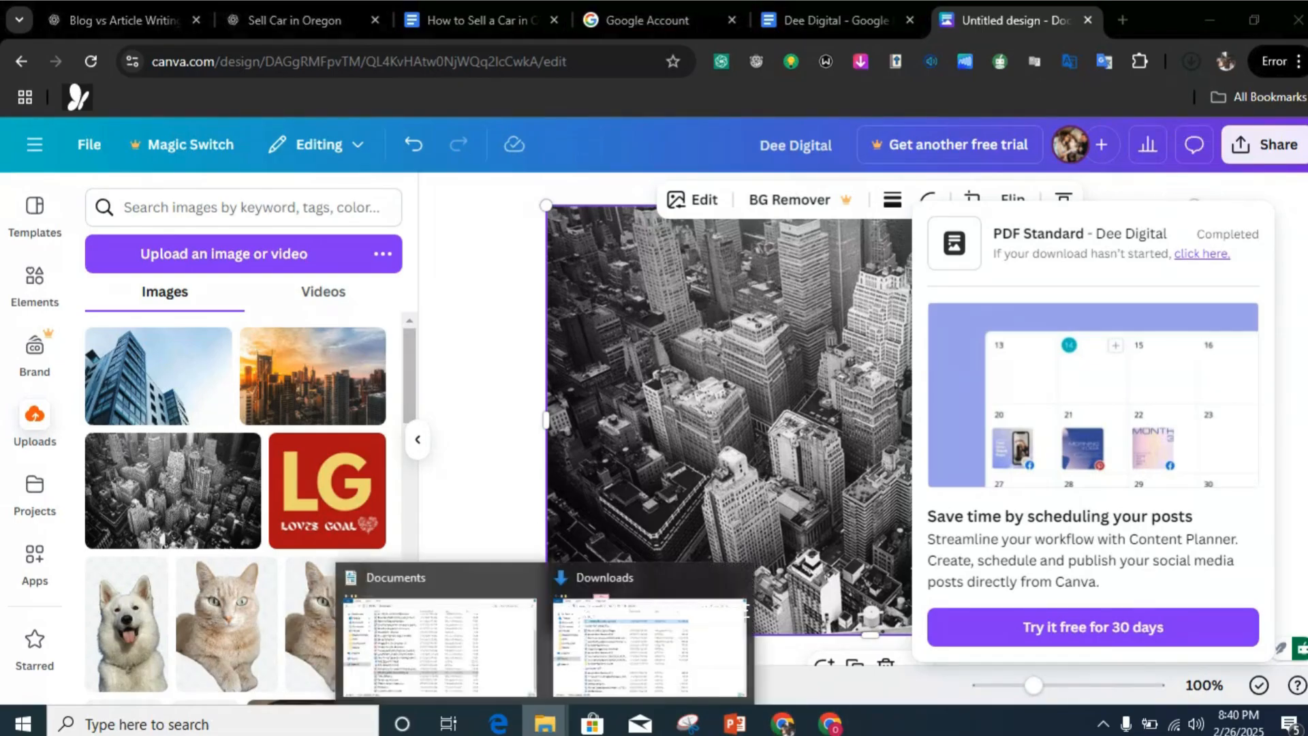
click(436, 664)
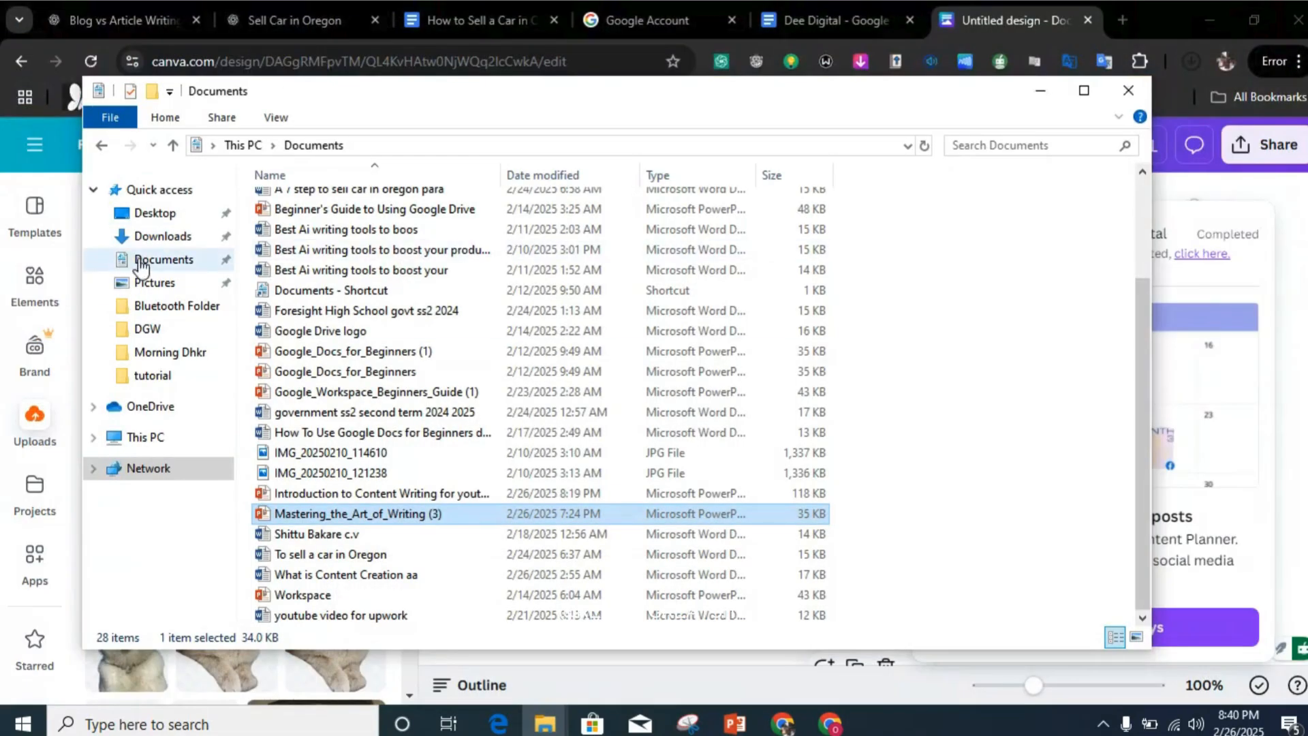
click(167, 240)
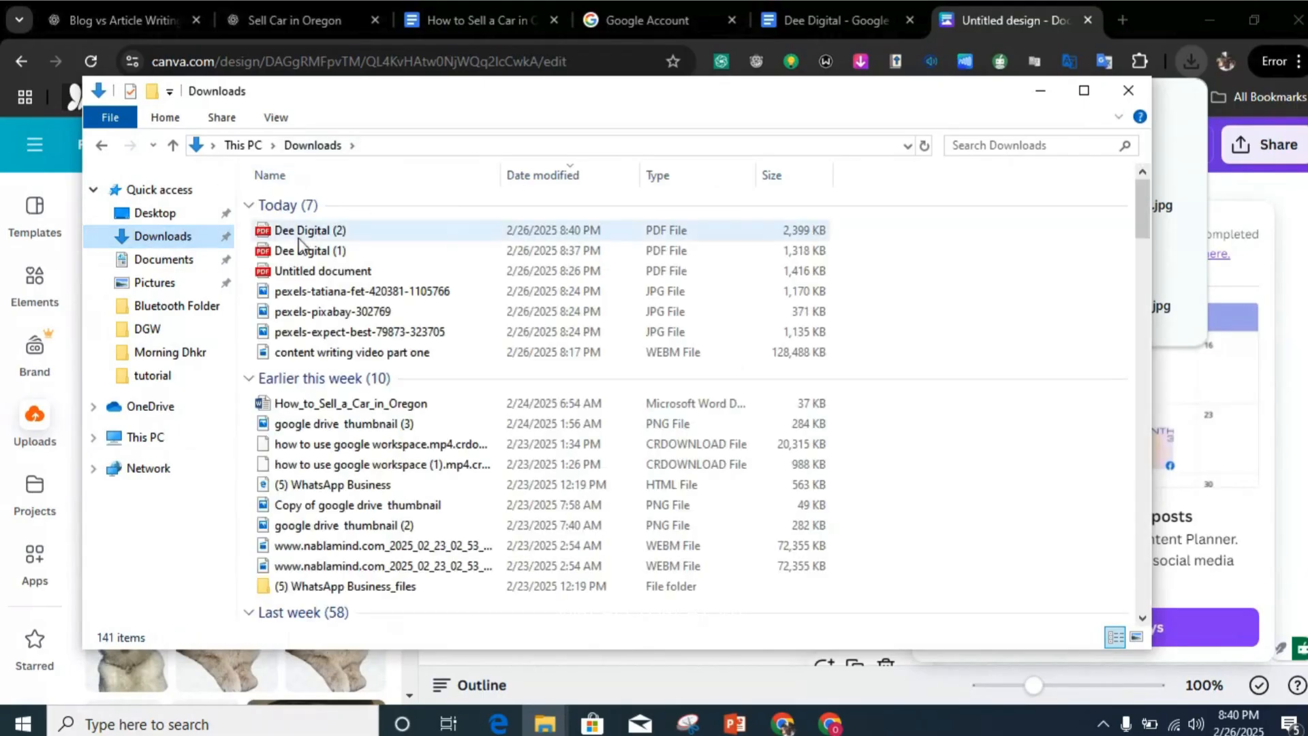
double_click(349, 235)
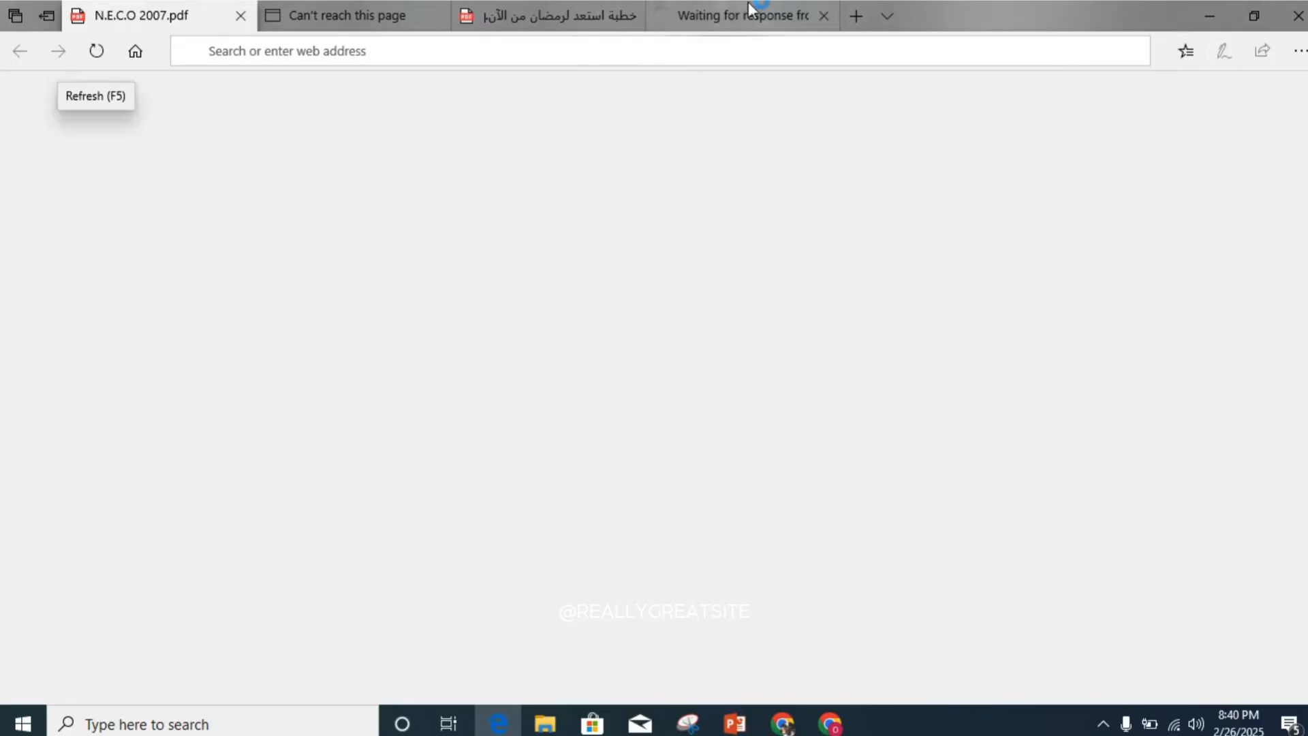
- Close the extra tabs beside N.E.C.O 2007.pdf in the browser and return to the Downloads folder
click(630, 16)
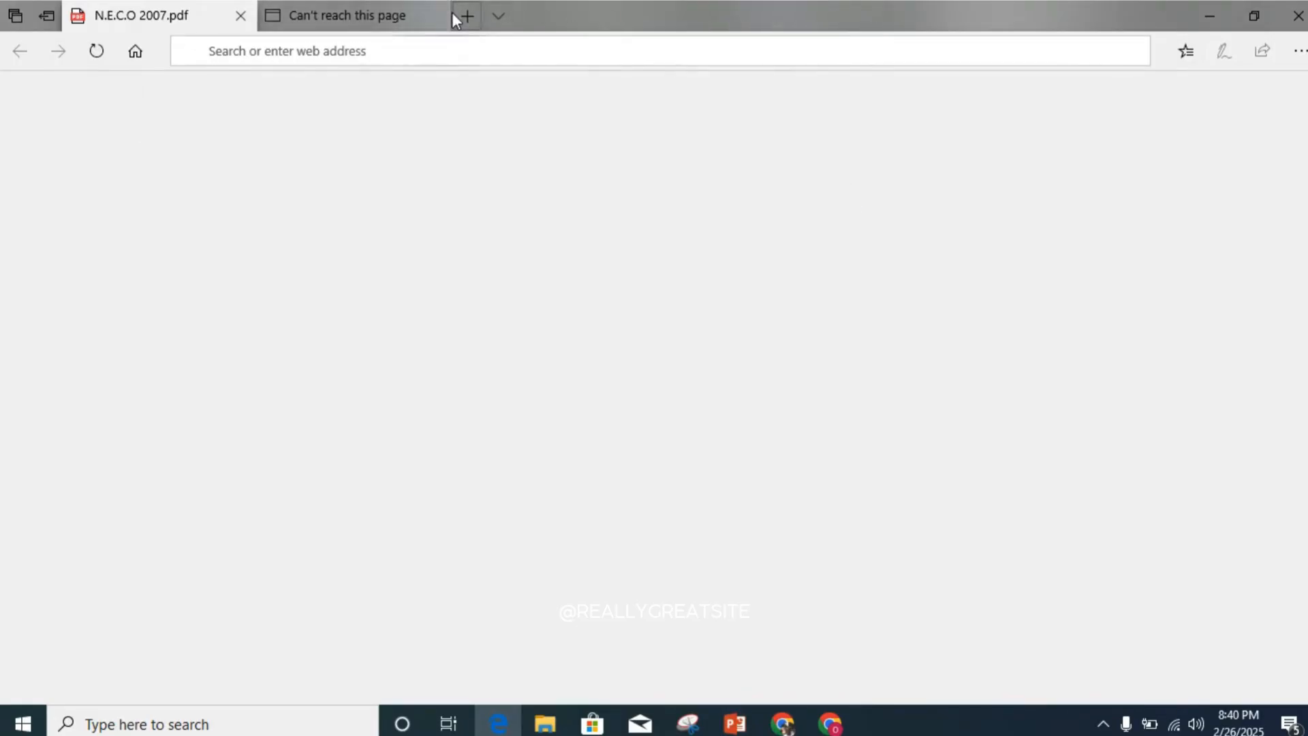
click(430, 27)
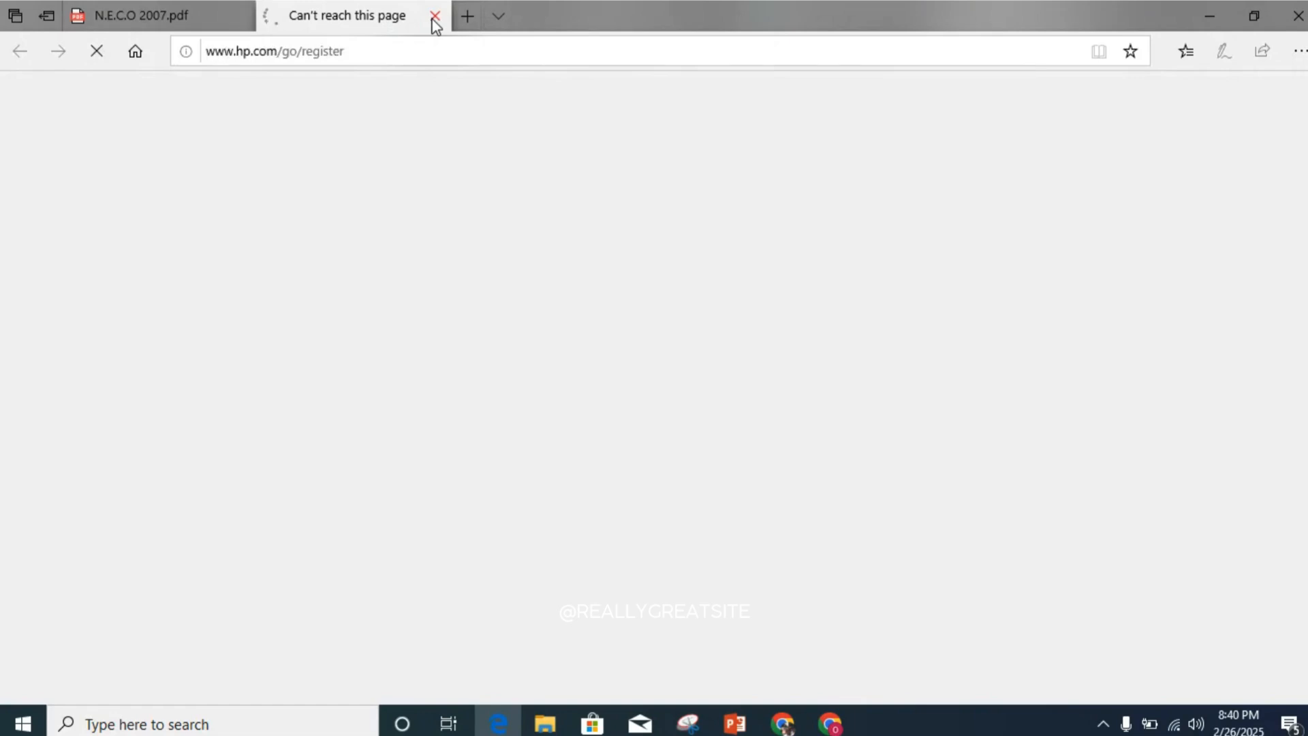
click(435, 18)
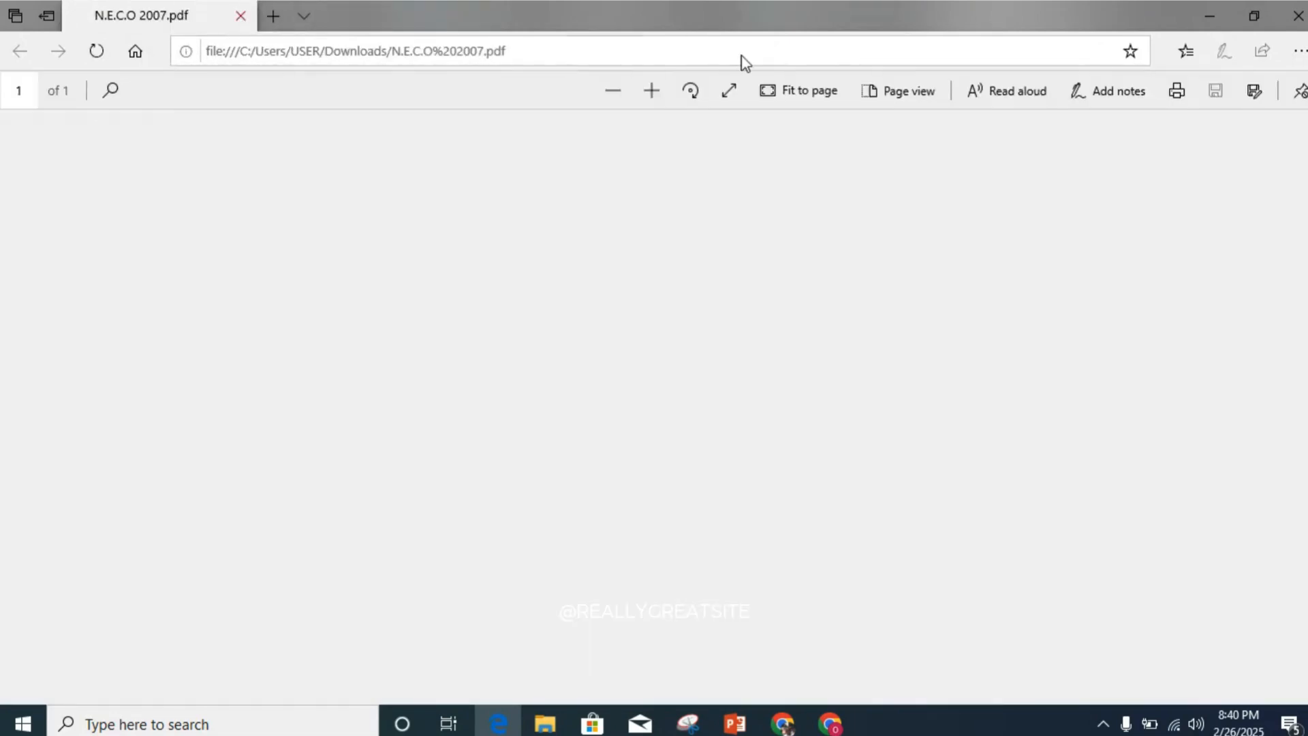
click(1210, 14)
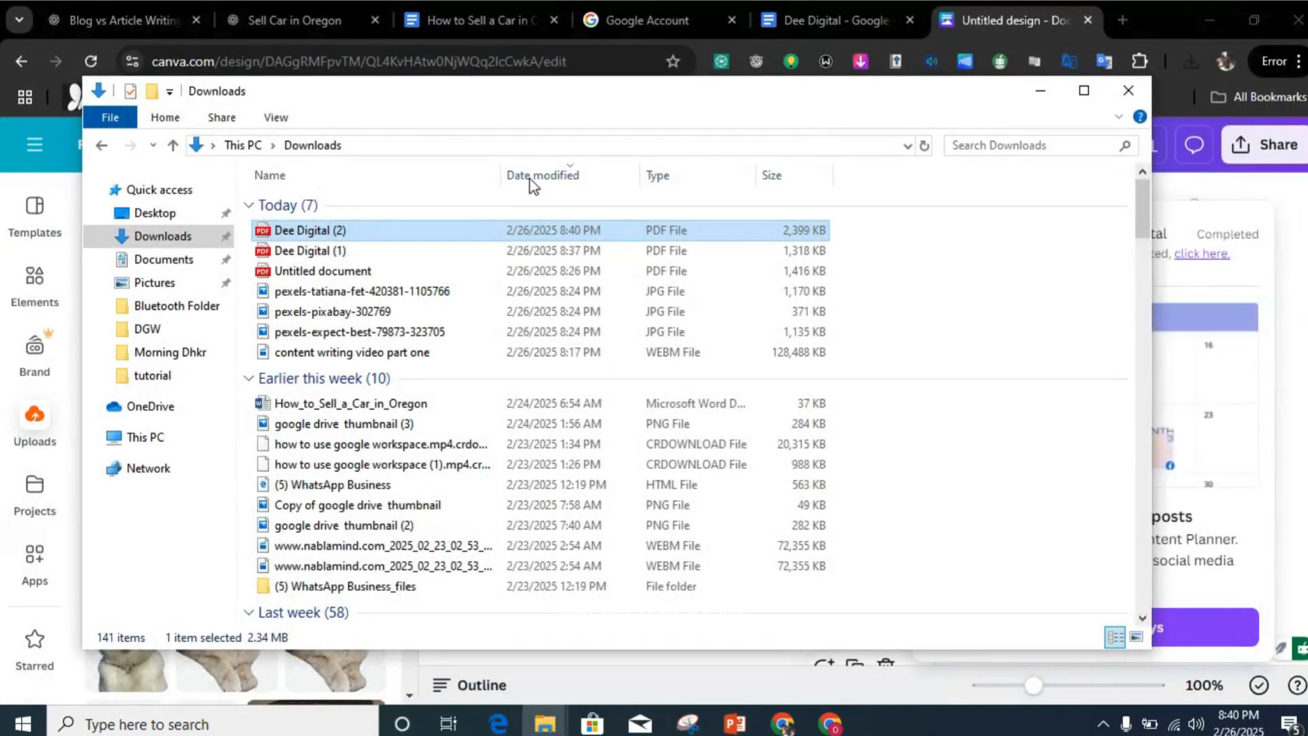
- Open the Dee Digital (1) PDF from Downloads, review all its pages, and return to the folder
click(335, 261)
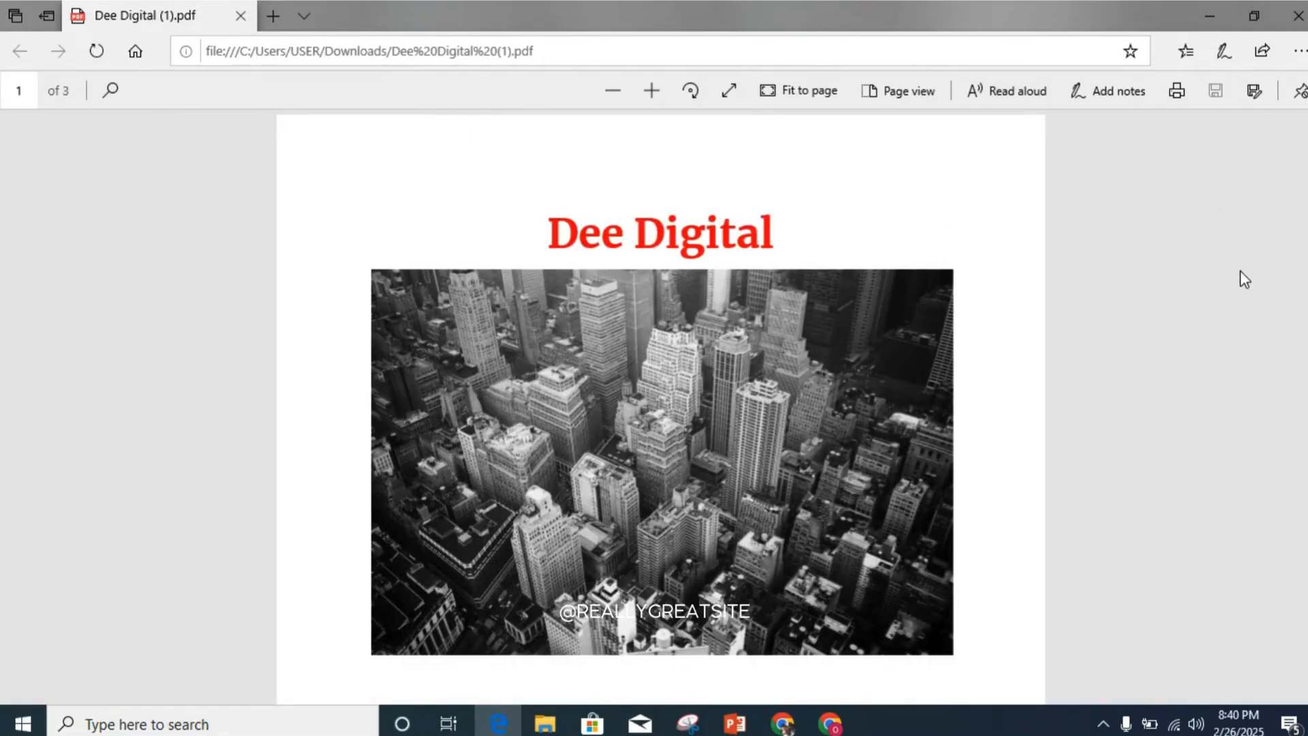
scroll(661, 408, down, 15)
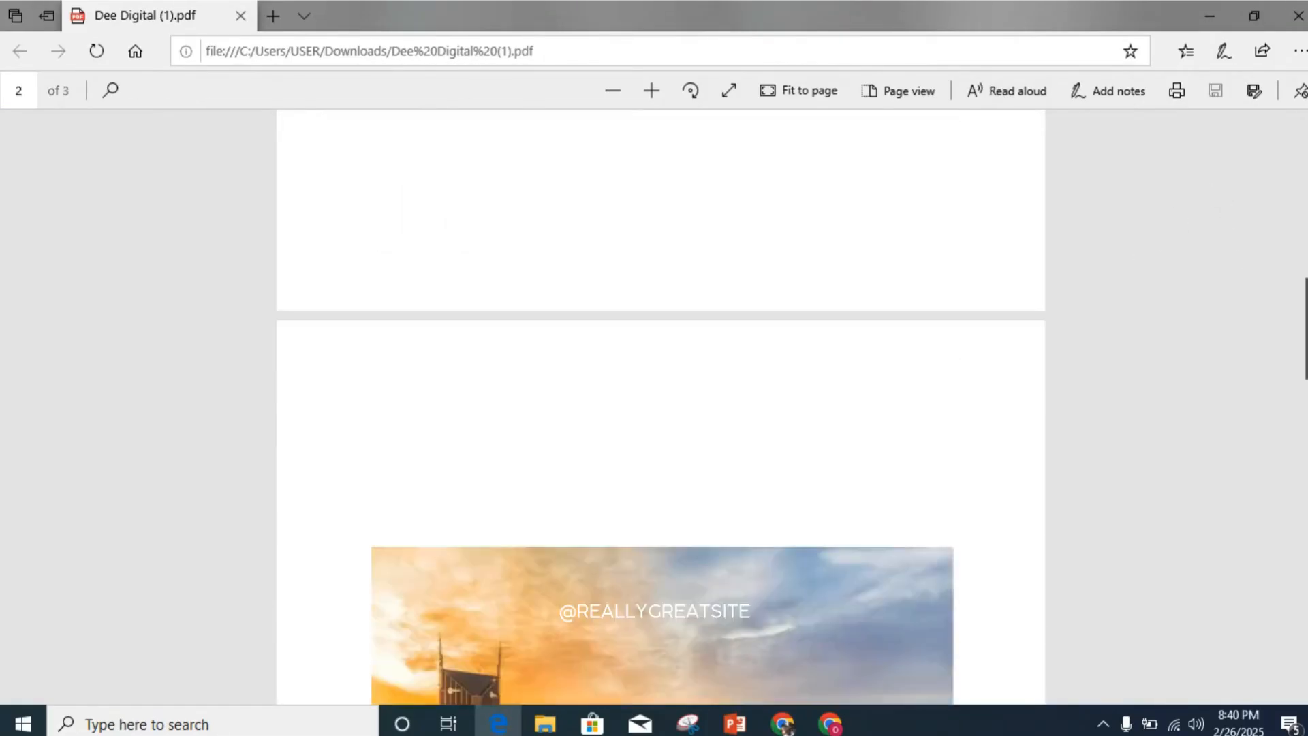
scroll(661, 409, down, 10)
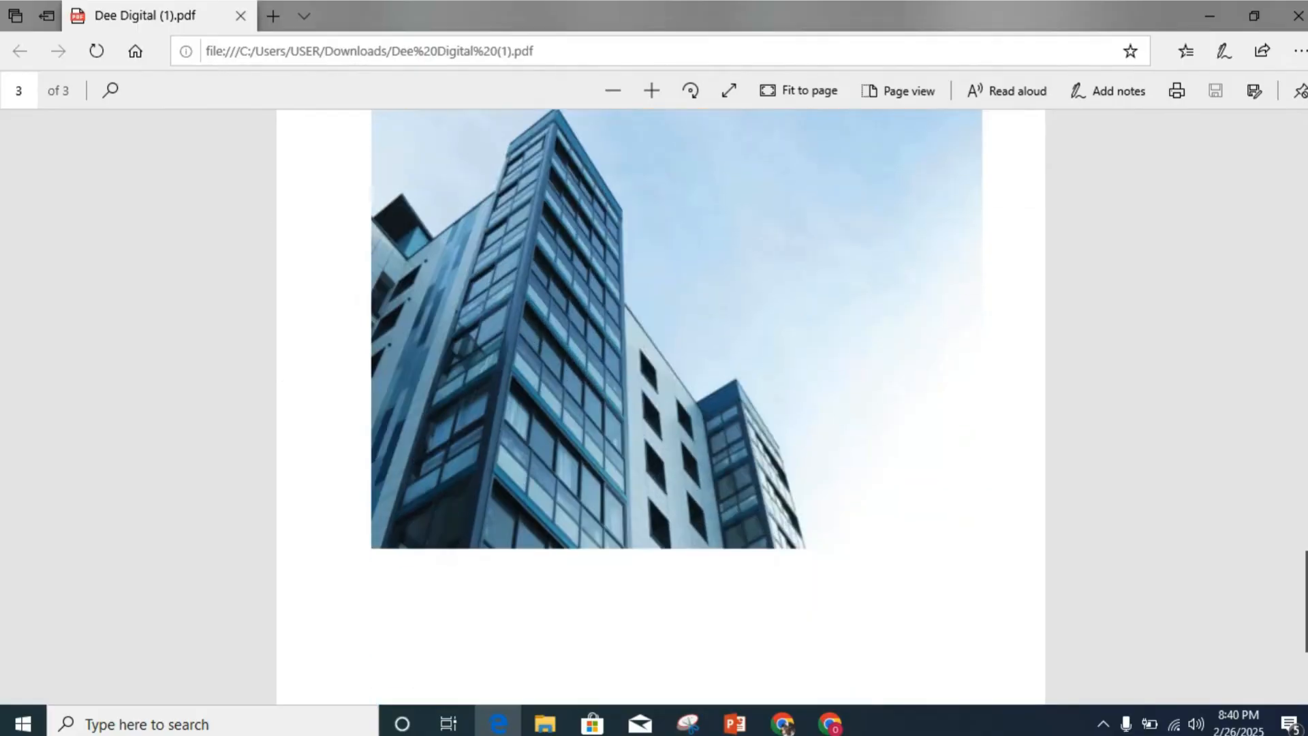
scroll(661, 409, up, 14)
scroll(661, 409, up, 10)
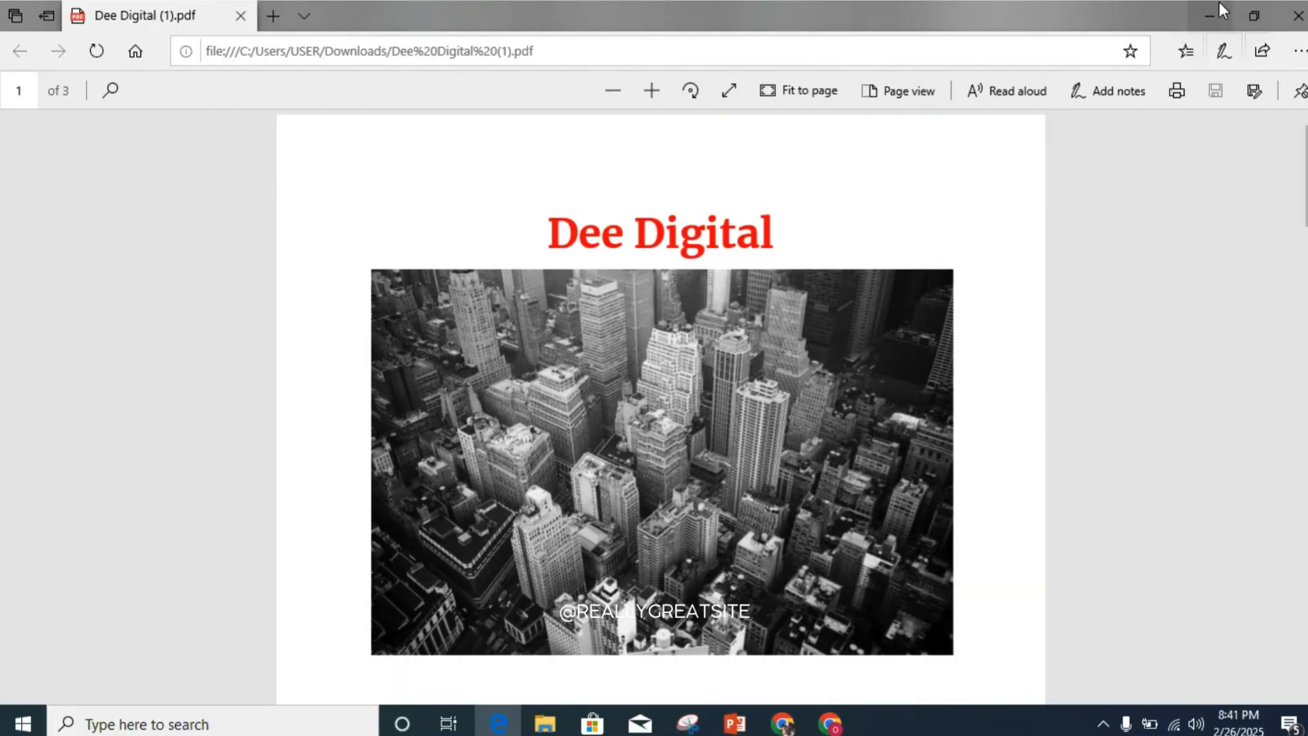
click(1218, 6)
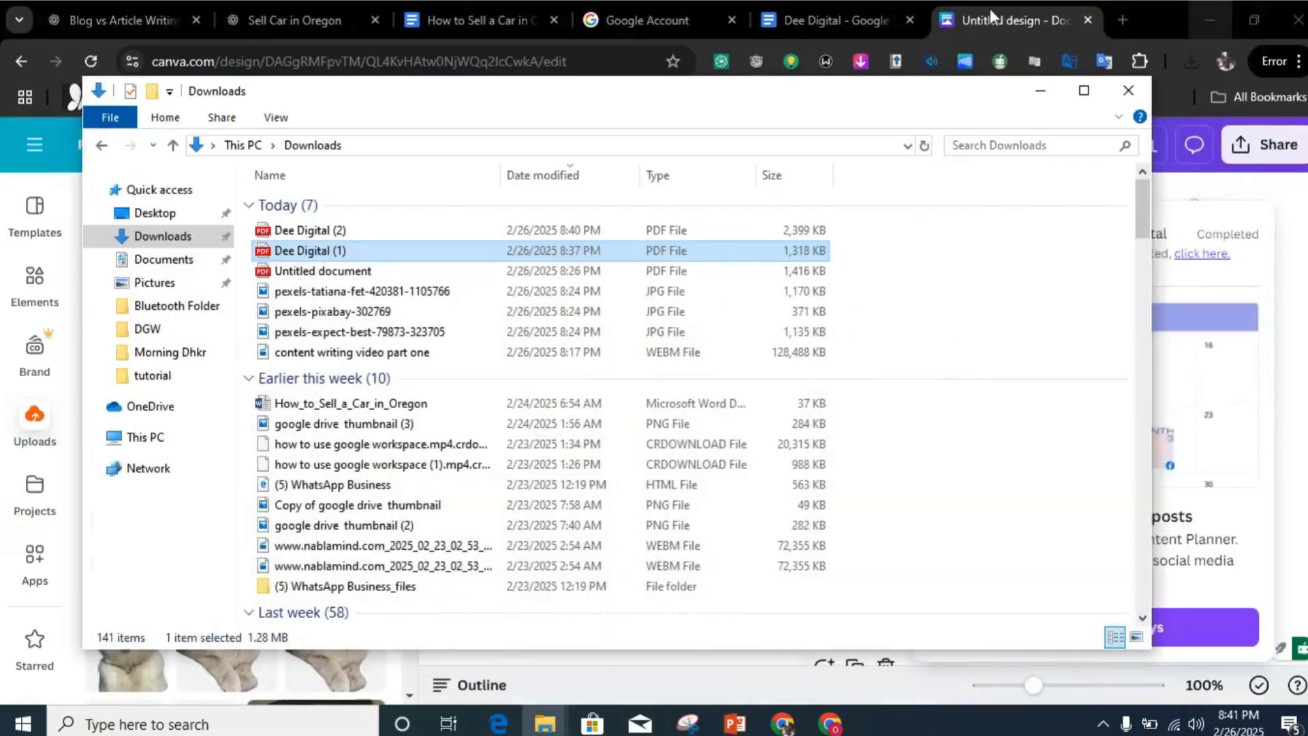
- Open the Dee Digital (2) PDF from Downloads again and examine the photo layout on both pages
double_click(379, 236)
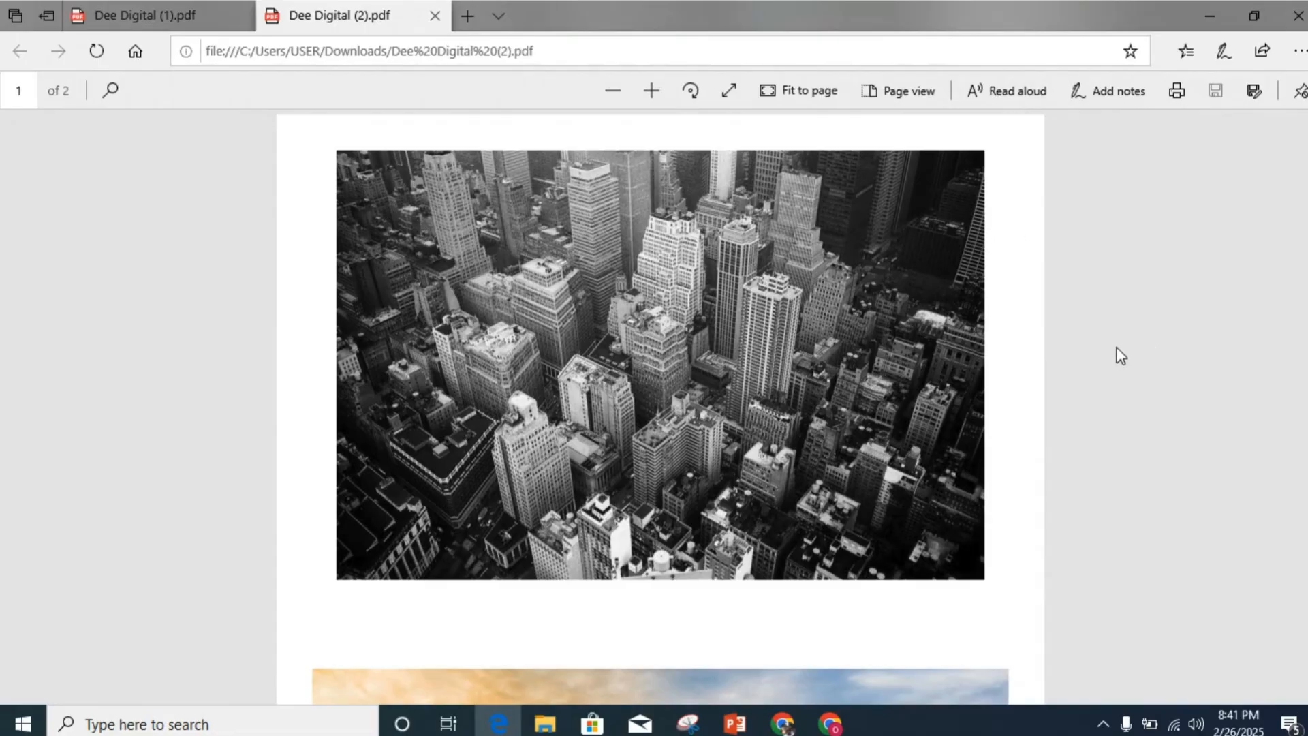
scroll(661, 408, down, 12)
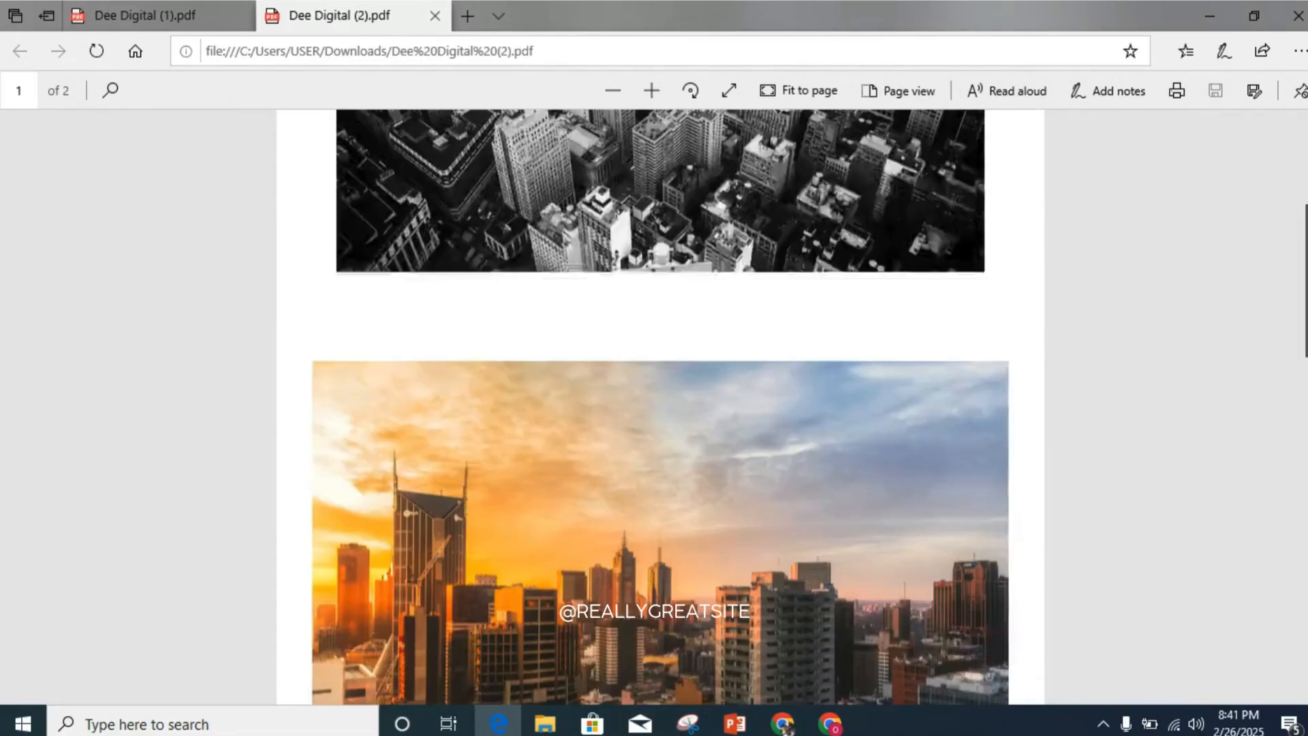
scroll(660, 408, down, 8)
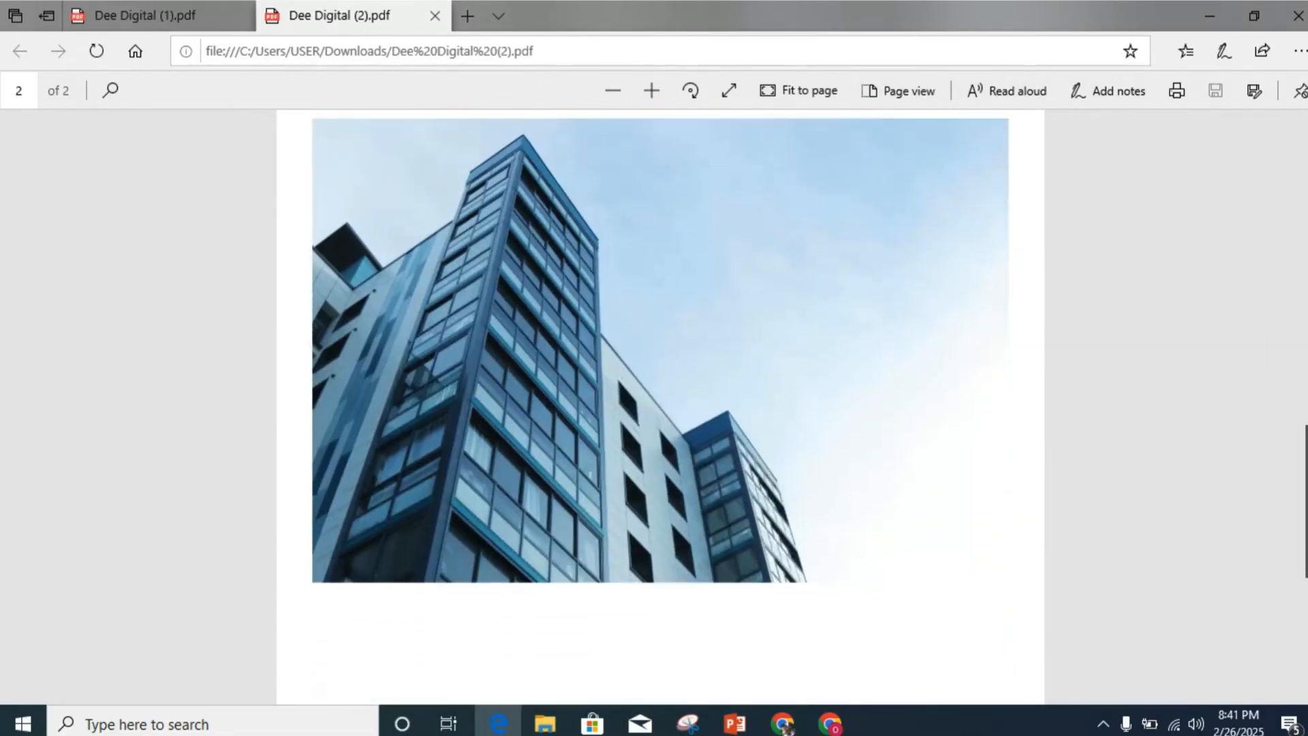
scroll(661, 407, up, 15)
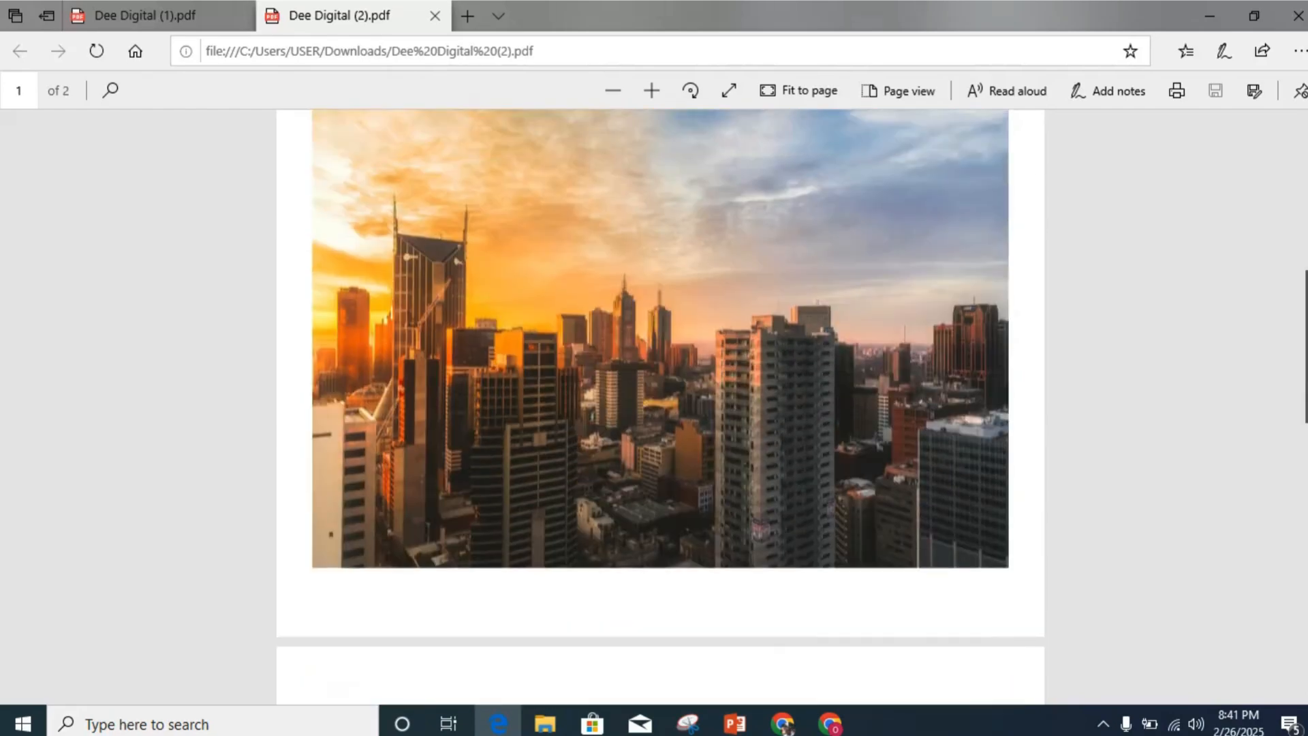
scroll(660, 407, down, 20)
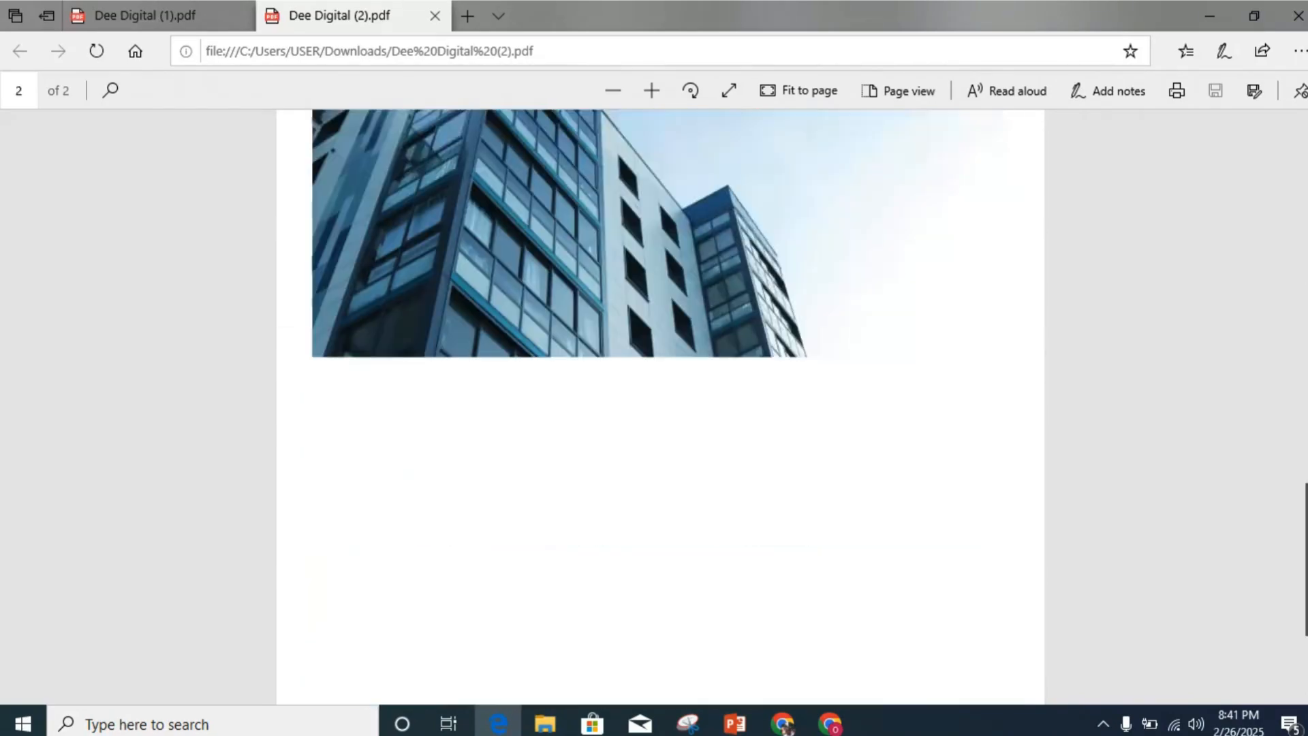
scroll(660, 407, up, 9)
scroll(661, 407, up, 15)
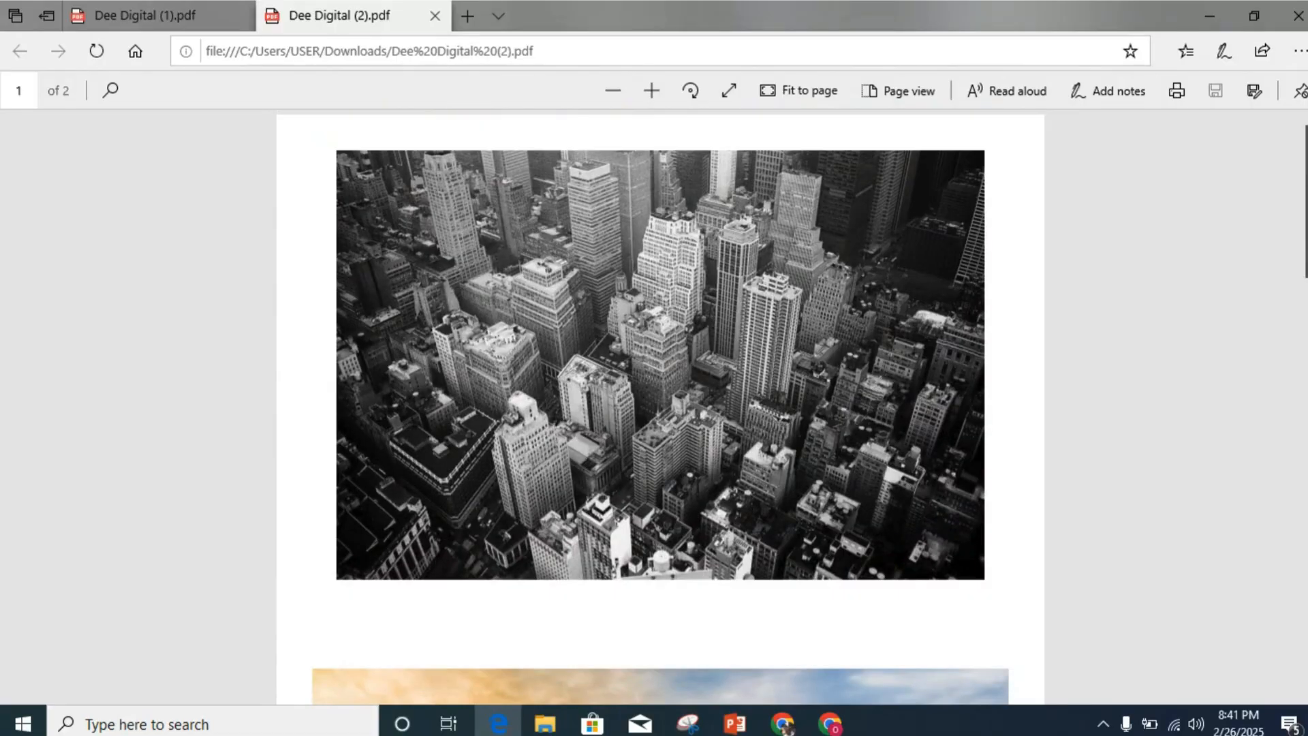
scroll(661, 407, down, 18)
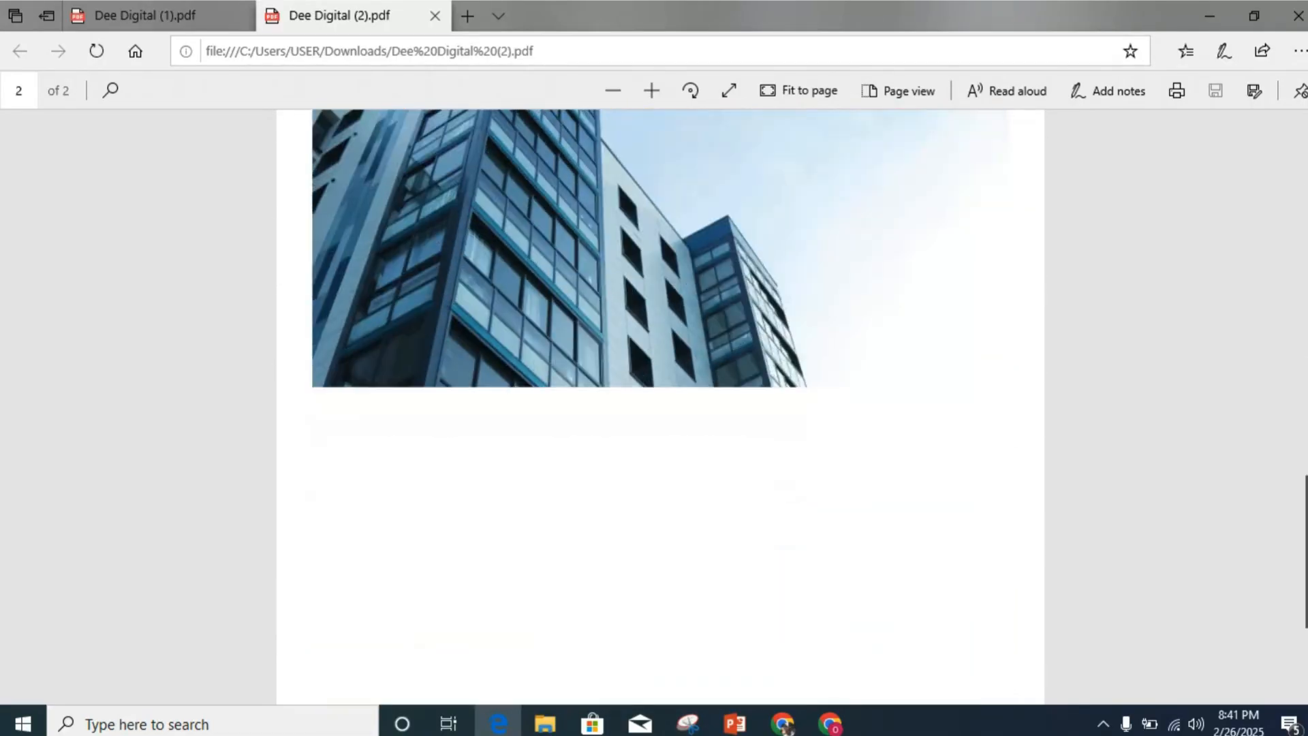
scroll(660, 407, down, 4)
scroll(660, 407, up, 20)
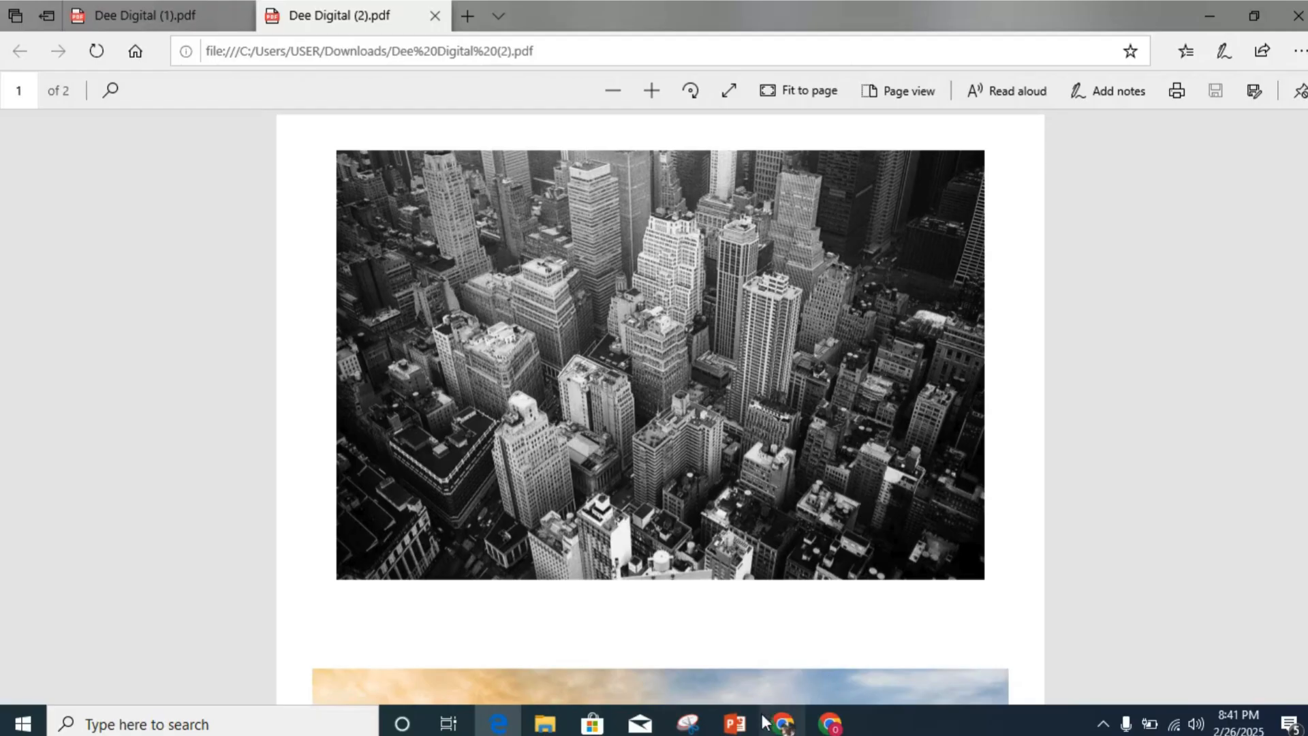
- Switch back to the Dee Digital design in Canva and dismiss the completed download notice
click(784, 723)
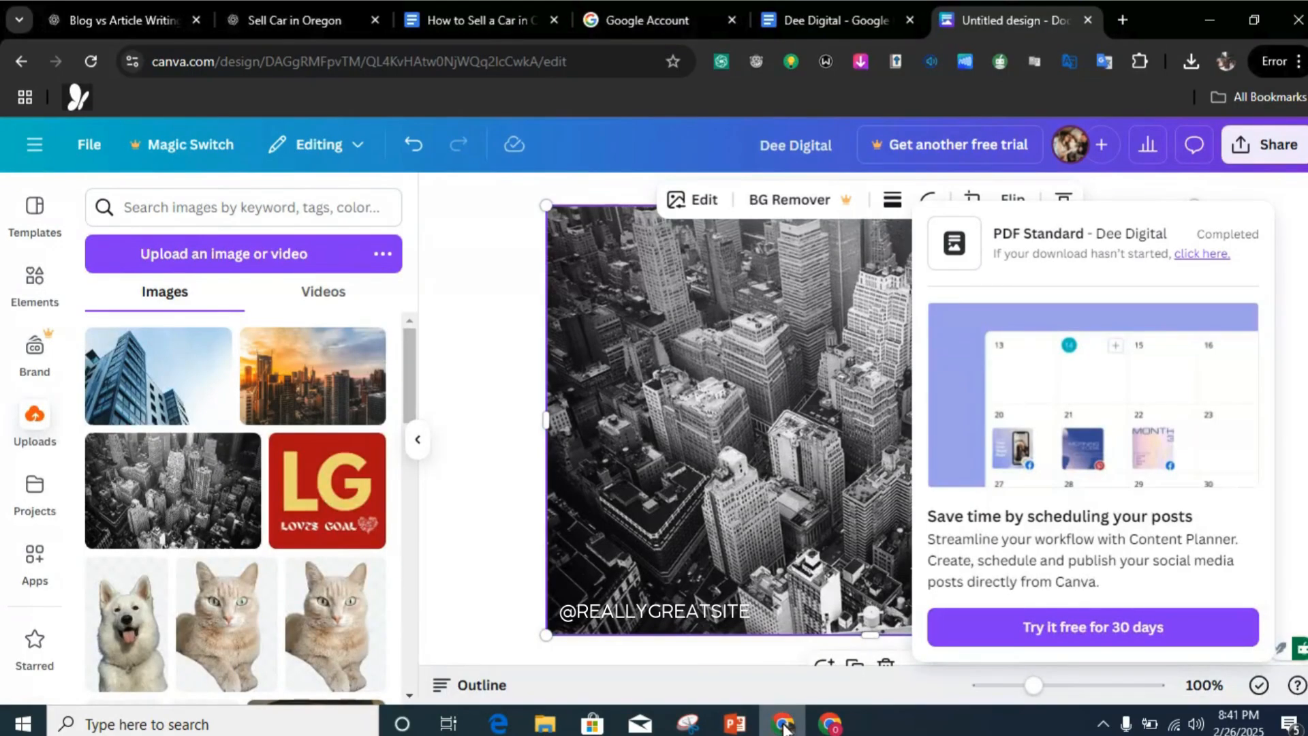
click(740, 616)
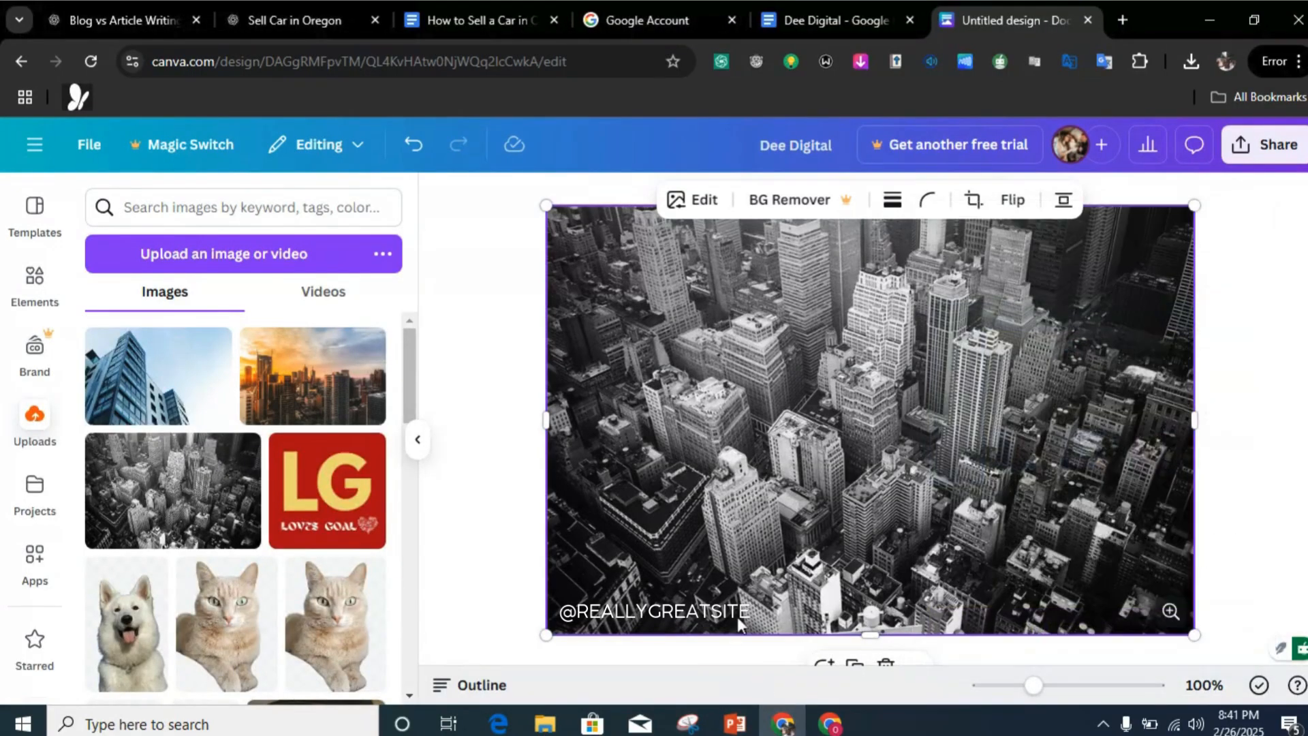
click(804, 723)
click(828, 725)
click(743, 661)
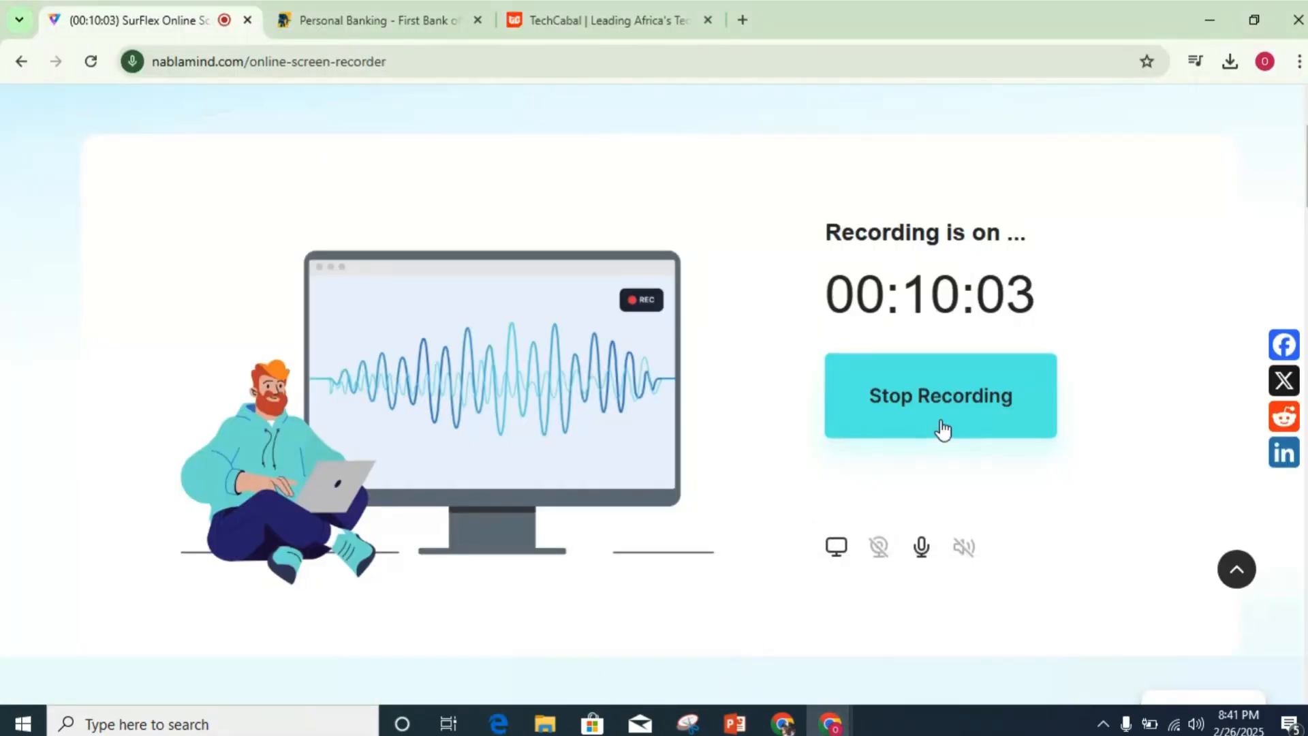